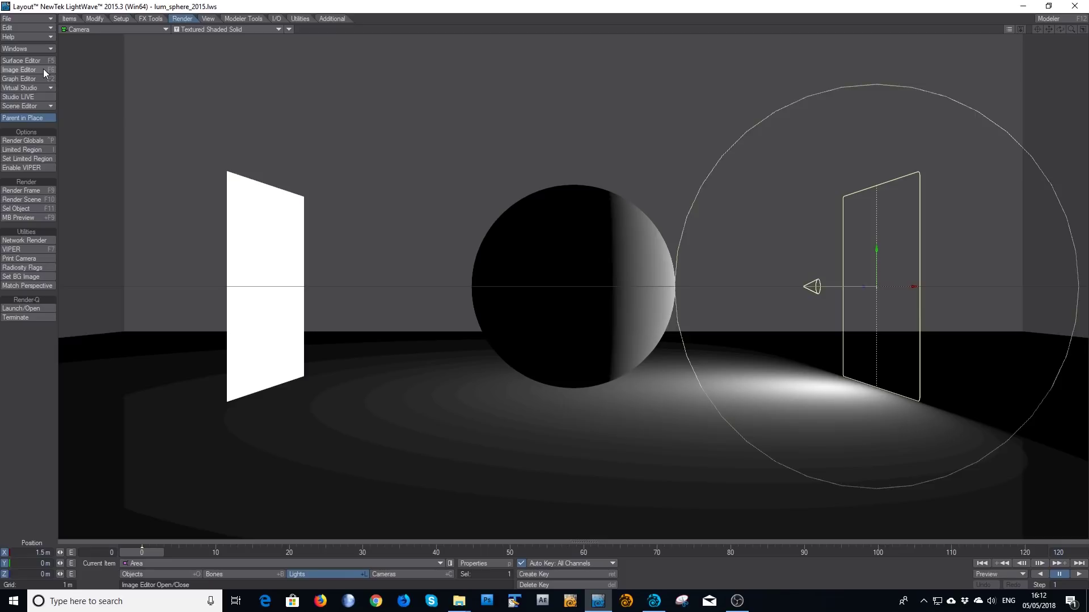
# Switch the camera viewport to VPR and examine the area light's intensity, falloff and range in Render Globals.
pyautogui.click(245, 28)
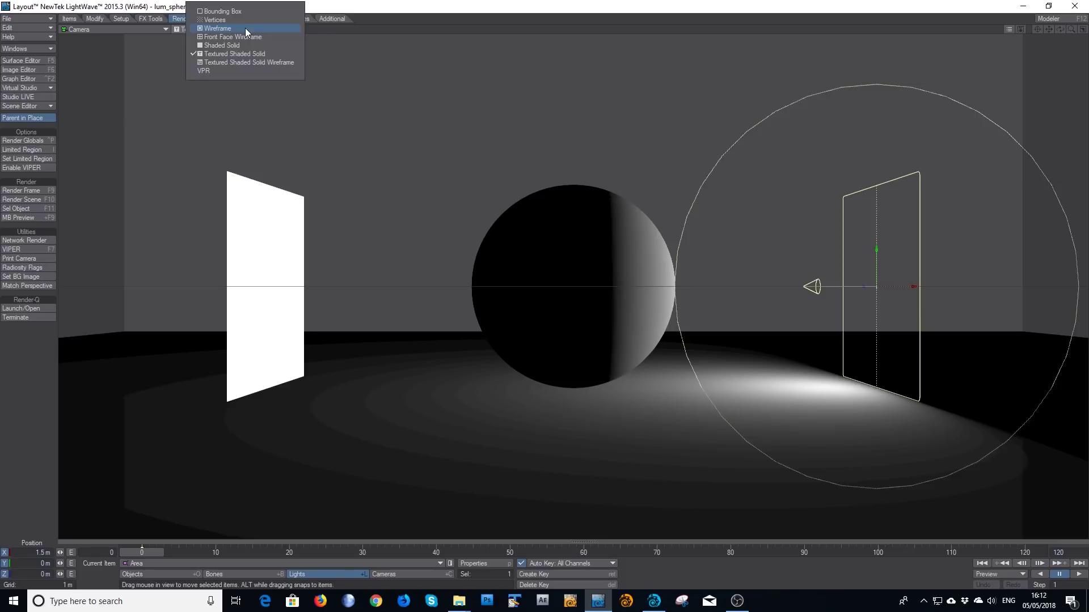
pyautogui.click(233, 71)
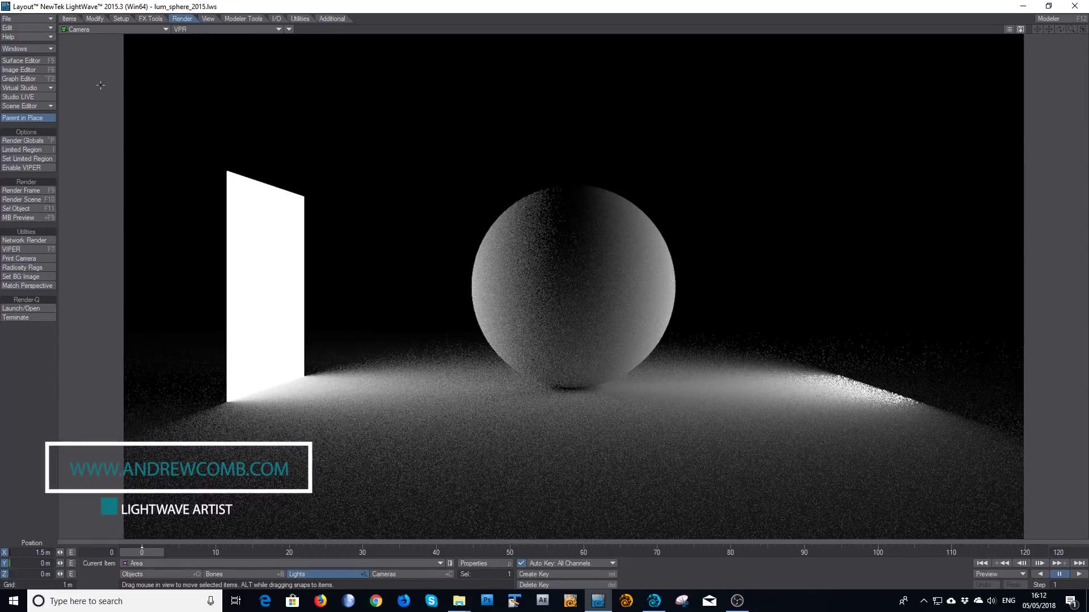
pyautogui.click(34, 141)
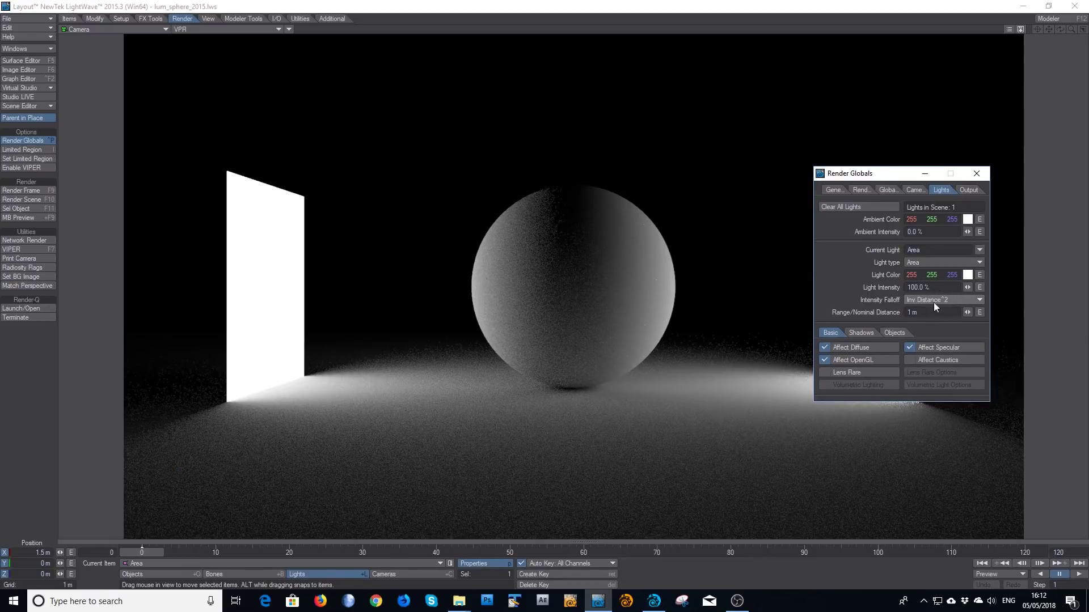
pyautogui.click(907, 314)
# Examine the luminosity of the Lum surface in the Surface Editor.
pyautogui.press('F5')
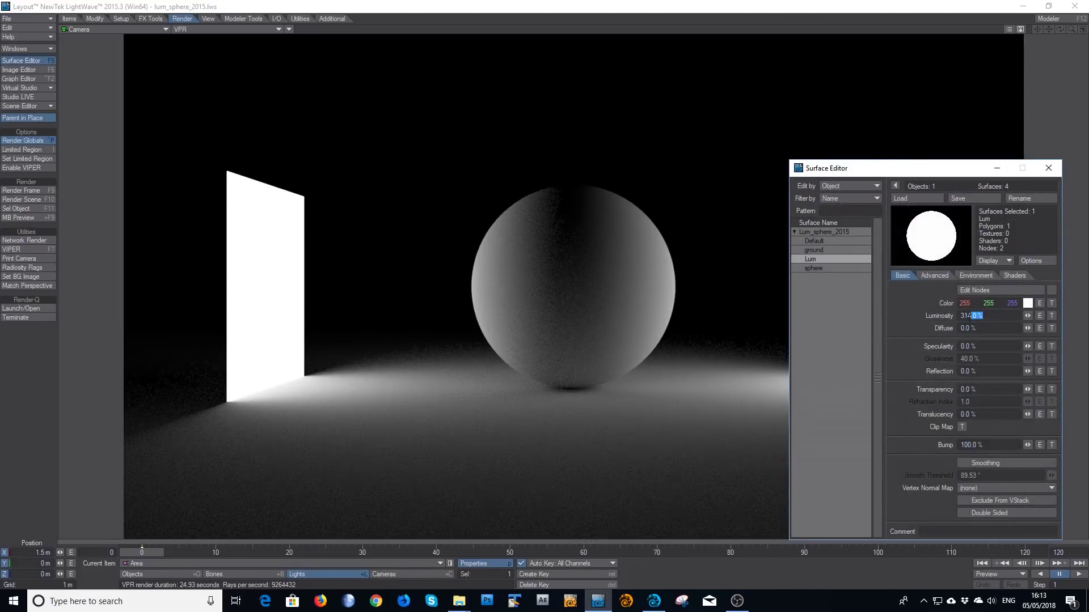
pyautogui.moveTo(994, 316); pyautogui.dragTo(960, 316)
pyautogui.moveTo(953, 167); pyautogui.dragTo(908, 145)
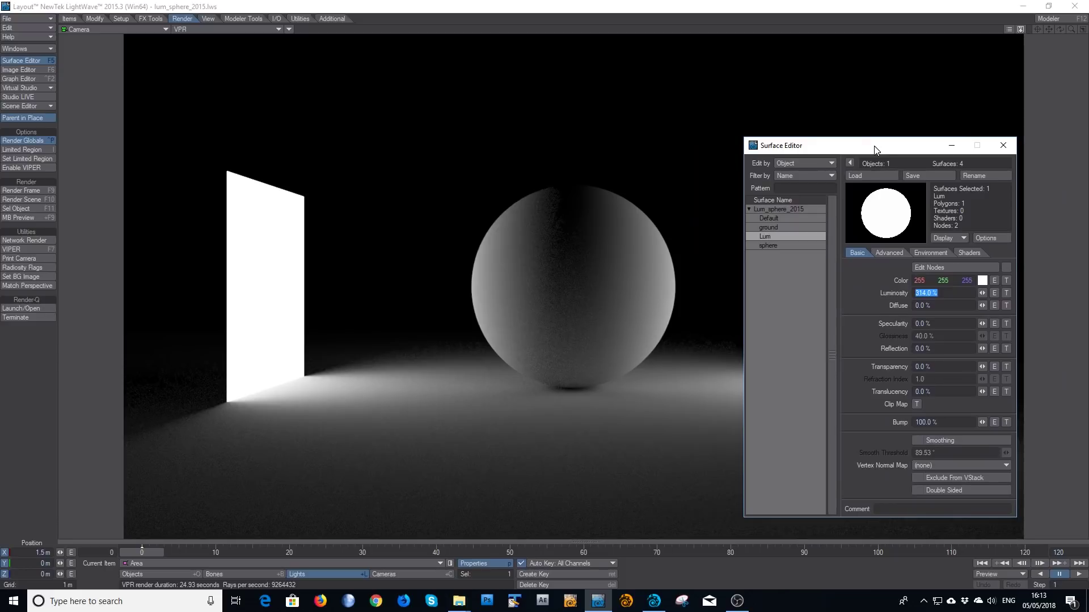
# Examine the basic properties of the Default, ground and sphere surfaces.
pyautogui.click(785, 219)
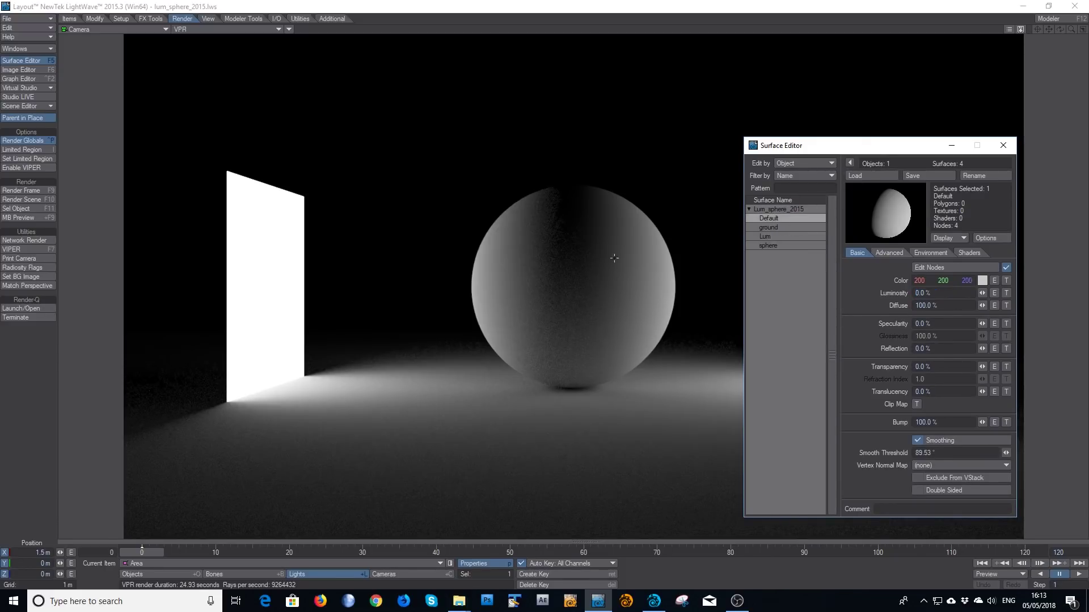
pyautogui.click(794, 228)
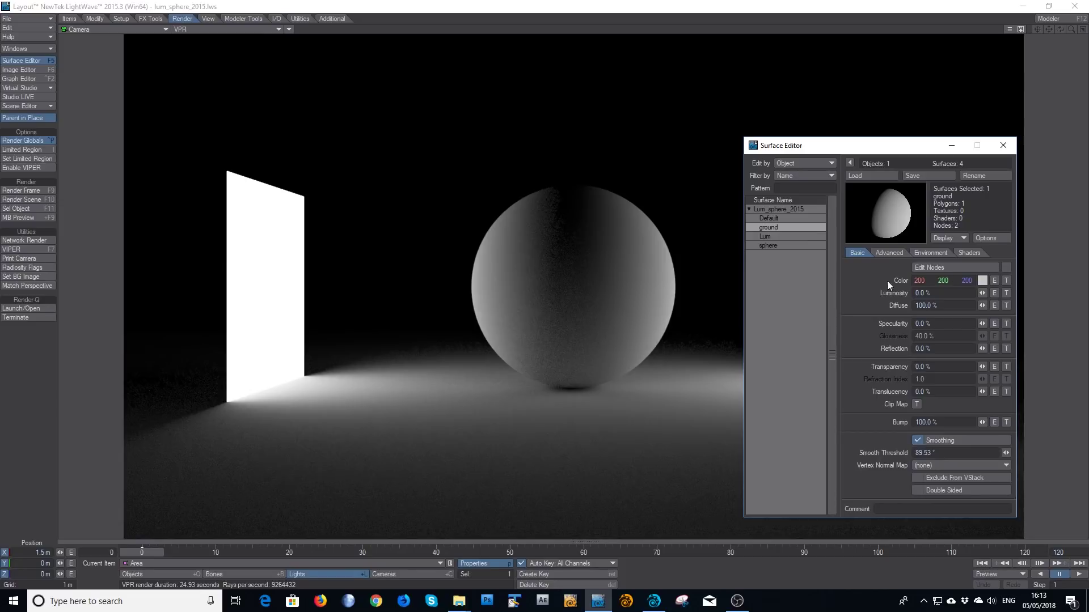
pyautogui.click(780, 247)
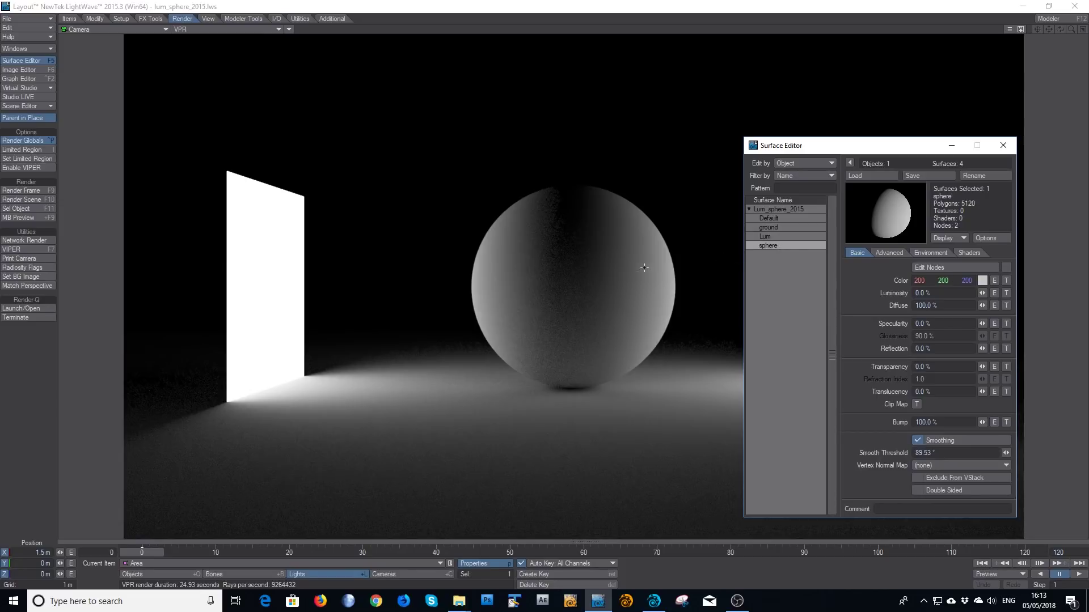
pyautogui.click(599, 269)
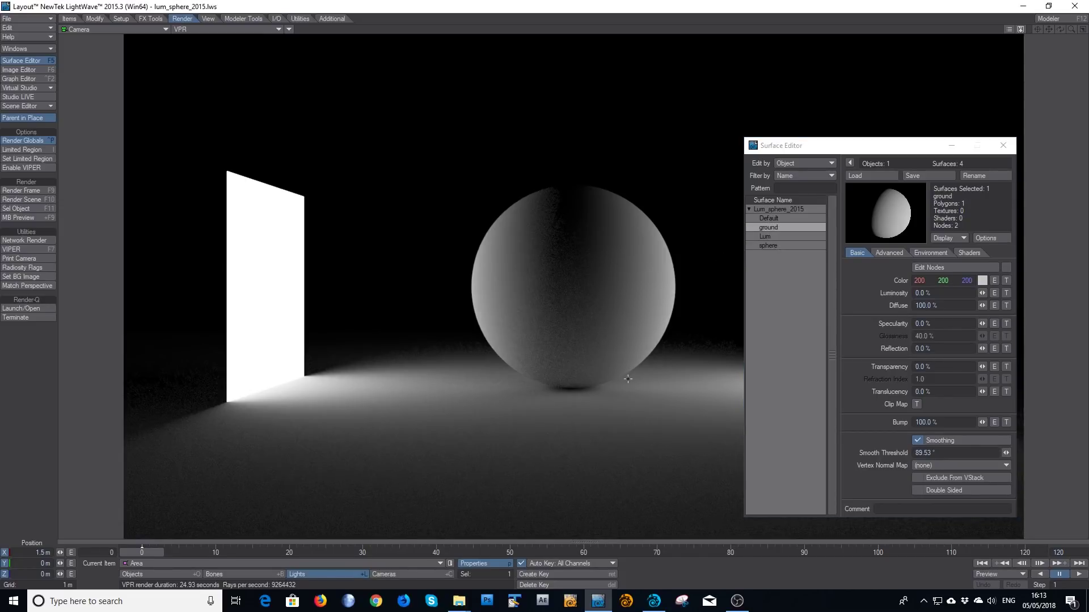
pyautogui.click(643, 440)
pyautogui.click(621, 363)
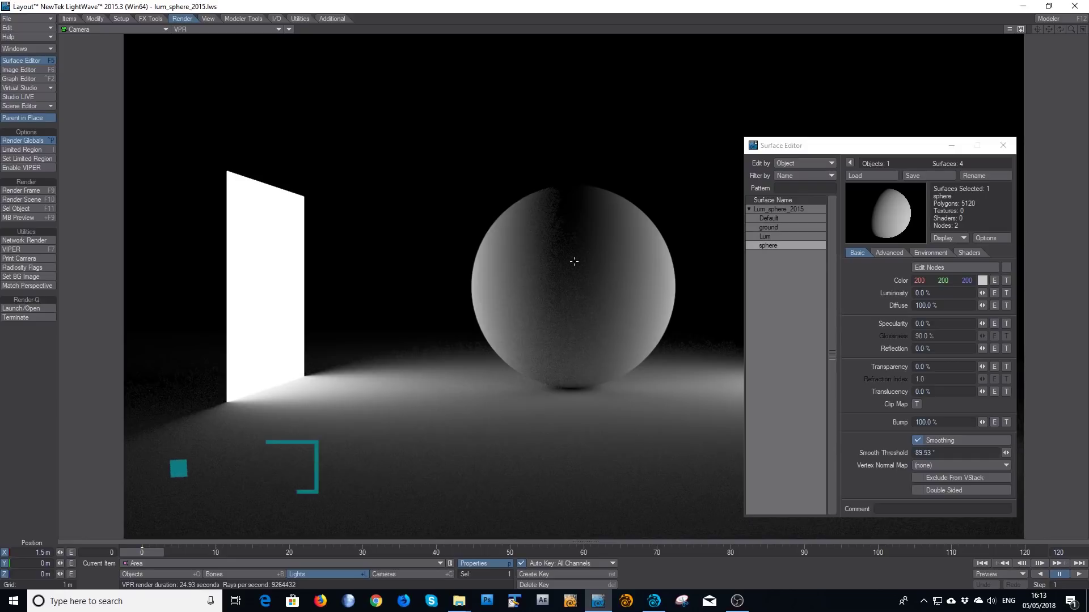
# Examine the render options and the radiosity rays per evaluation in Render Globals, closing it and the Surface Editor when done.
pyautogui.click(33, 142)
pyautogui.click(861, 189)
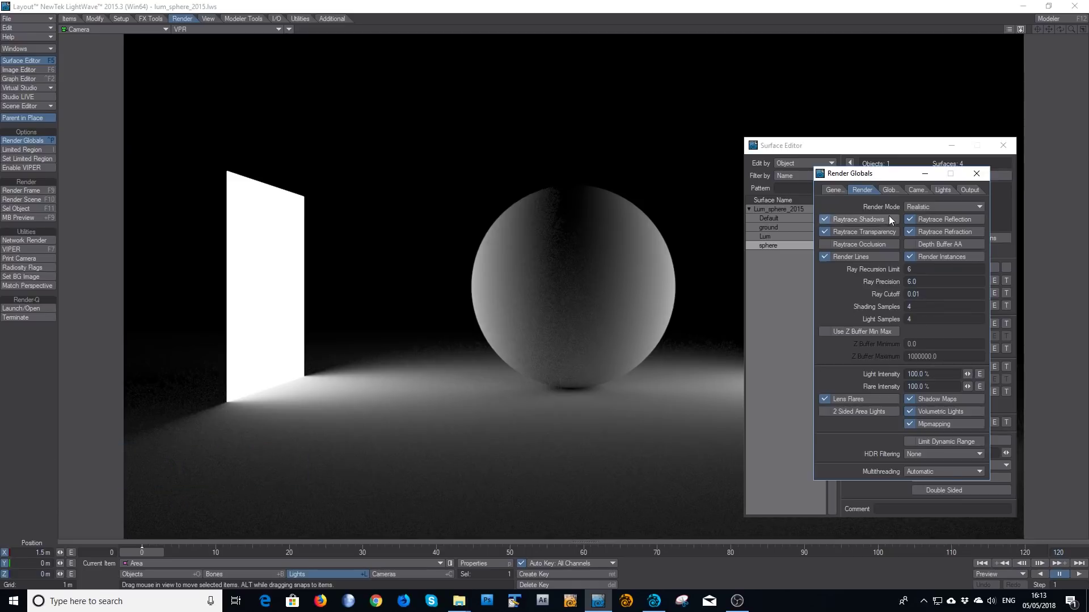
pyautogui.click(890, 190)
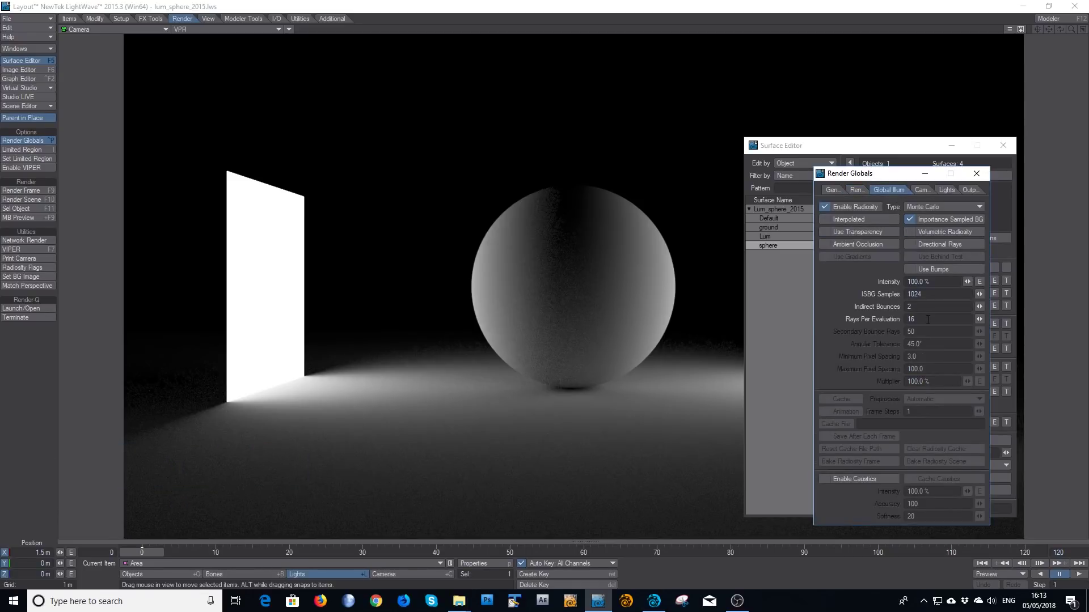
pyautogui.moveTo(928, 320); pyautogui.dragTo(902, 325)
pyautogui.click(988, 174)
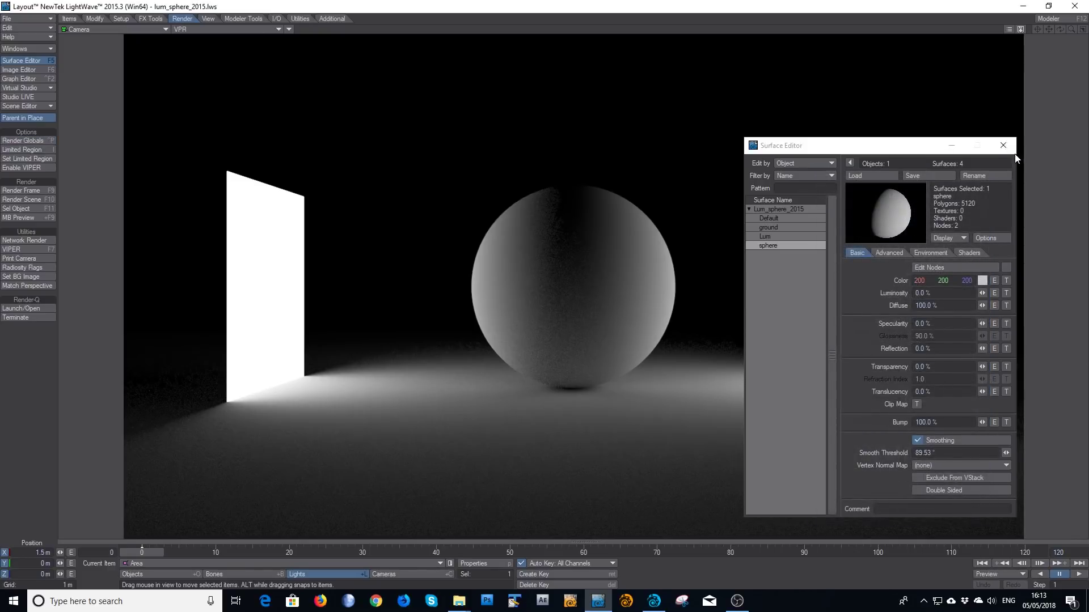
pyautogui.click(1003, 146)
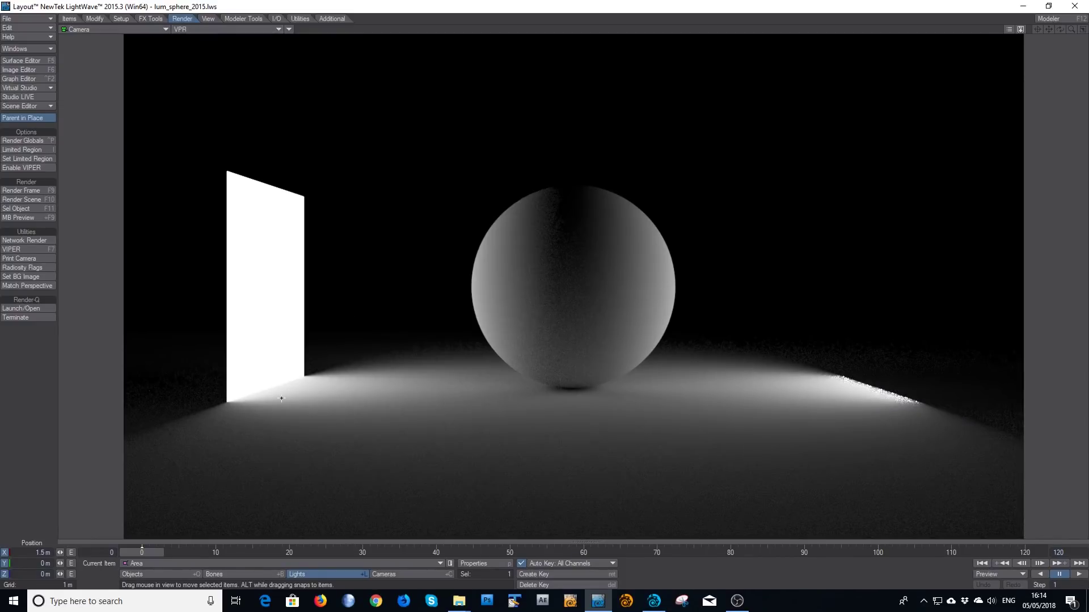
# View the VPR render from the current light, and switch the viewport to Perspective.
pyautogui.click(115, 29)
pyautogui.click(162, 80)
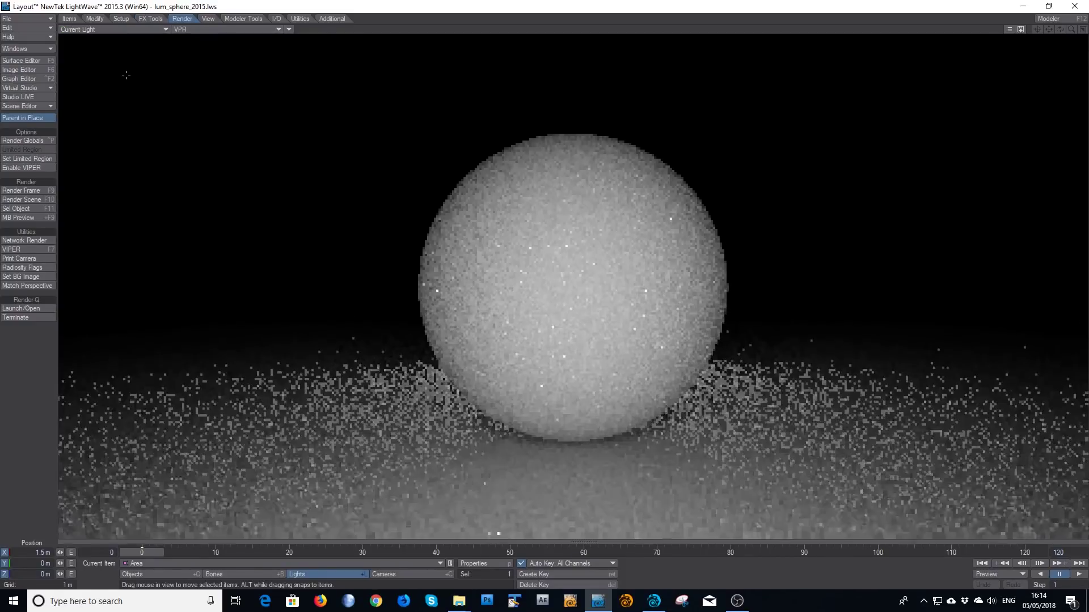
pyautogui.click(142, 31)
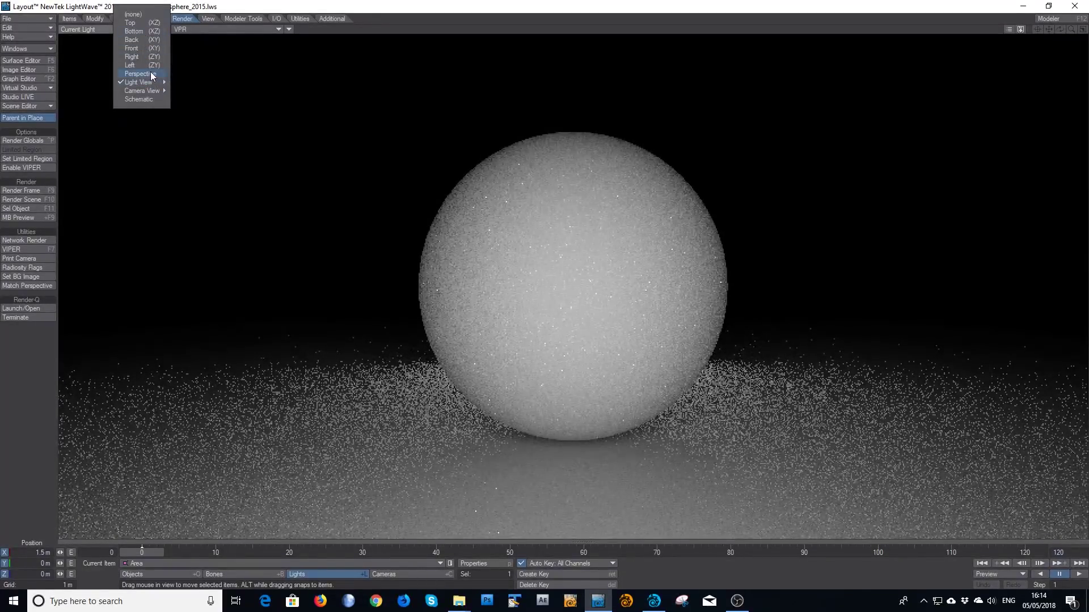
pyautogui.click(142, 73)
pyautogui.moveTo(1060, 29); pyautogui.dragTo(1035, 31)
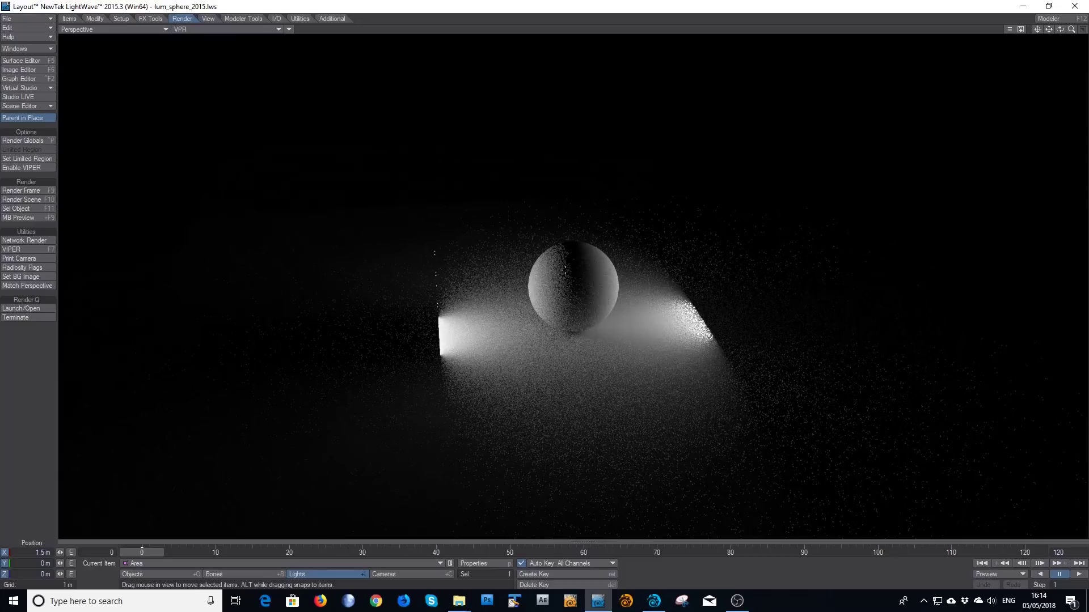
# Show the perspective scene as Textured Shaded Solid to compare it, and return the viewport to VPR.
pyautogui.click(188, 30)
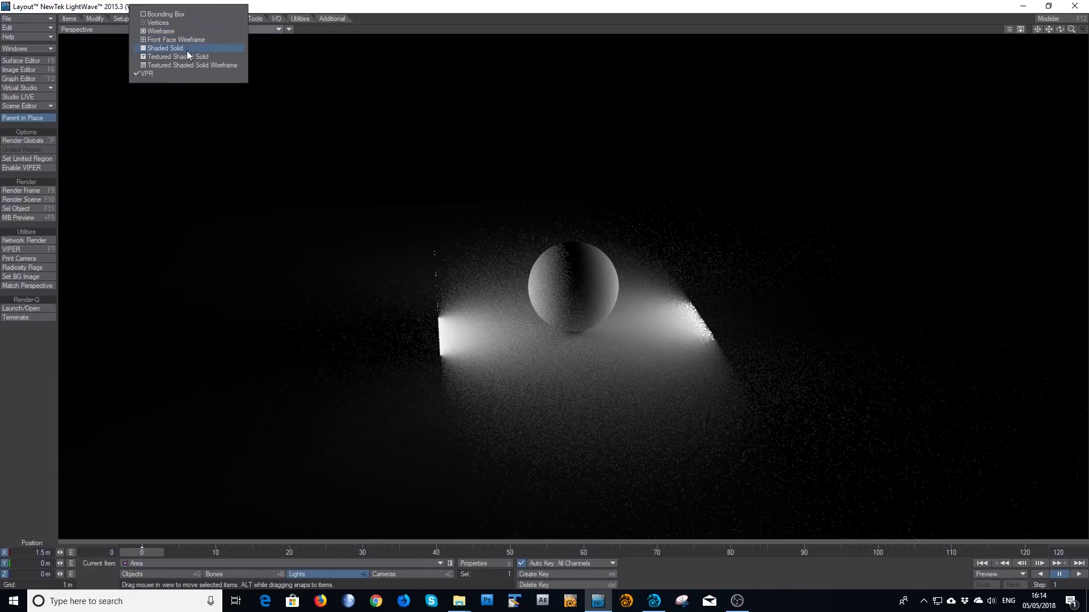
pyautogui.click(170, 53)
pyautogui.click(190, 30)
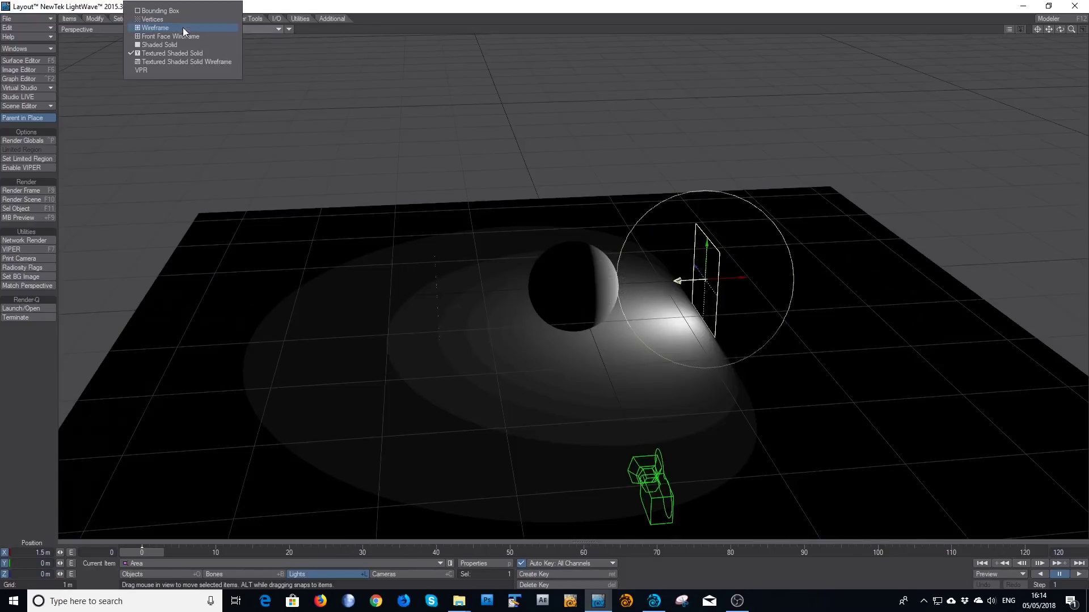
pyautogui.click(173, 70)
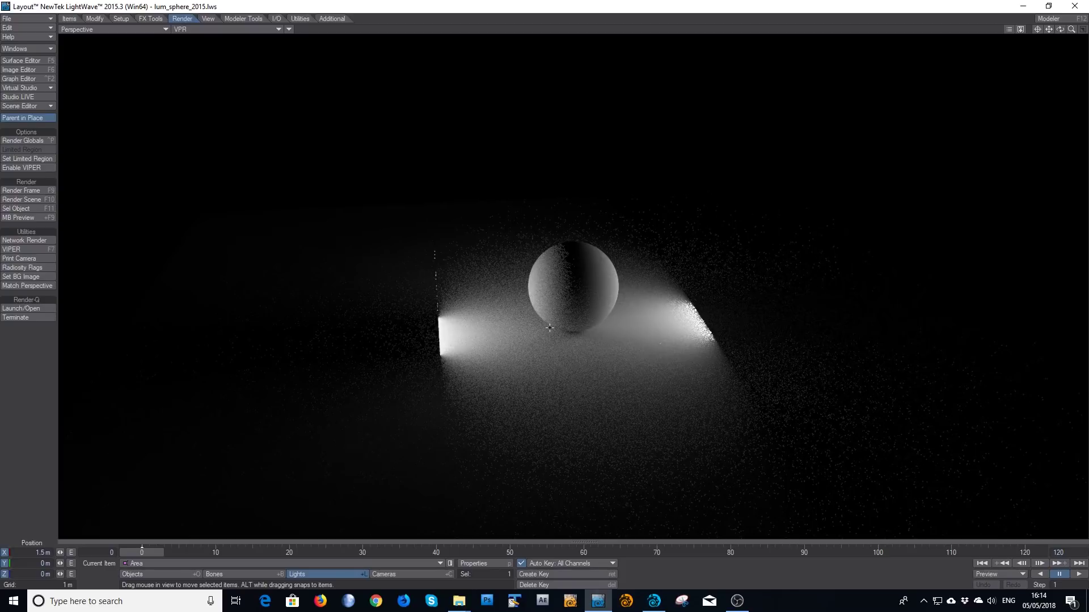
# Disable radiosity in the global illumination settings to compare the lighting, and enable it again.
pyautogui.click(23, 140)
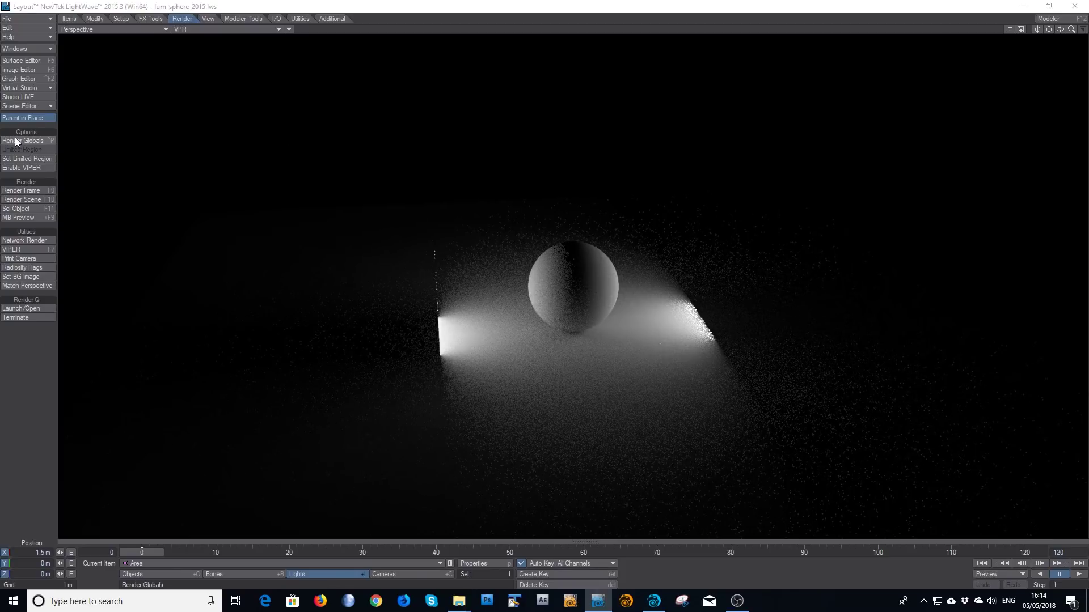
pyautogui.click(869, 205)
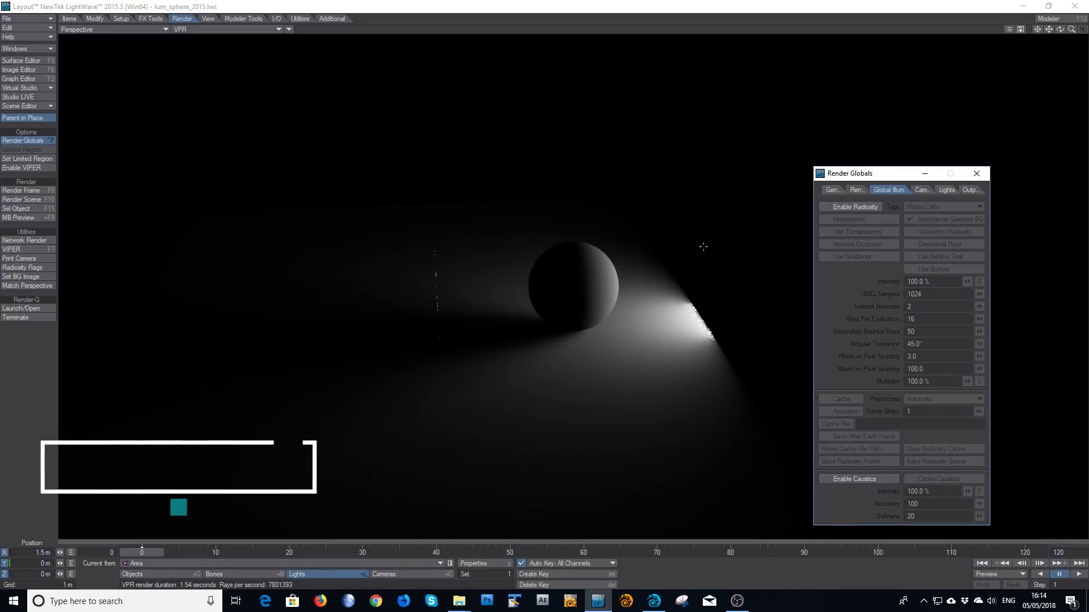
pyautogui.click(873, 206)
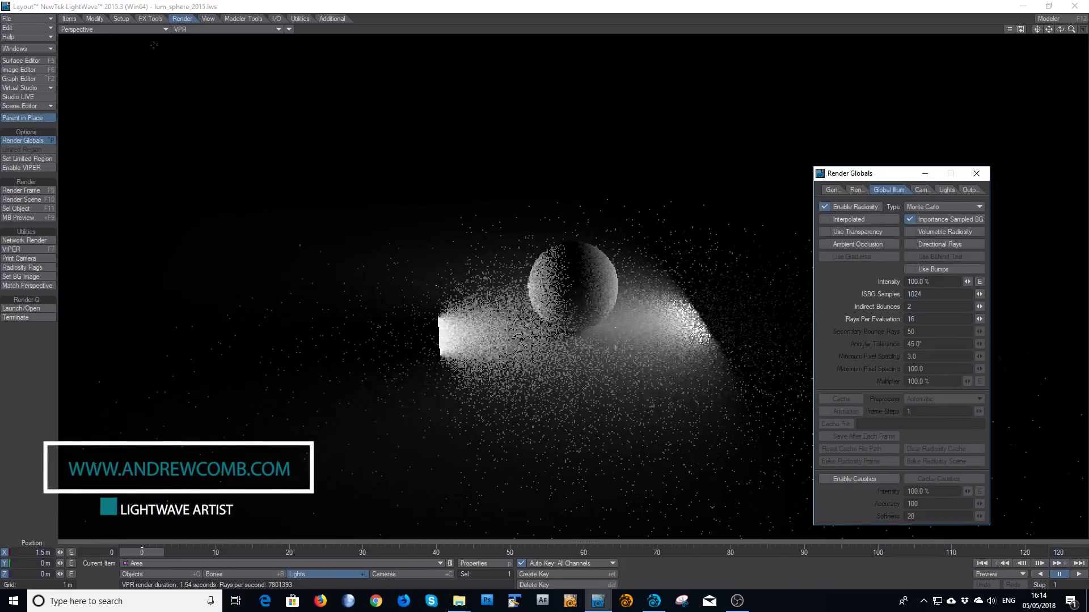
# Display the perspective viewport as Textured Shaded Solid and examine the area light's settings in Render Globals.
pyautogui.click(144, 28)
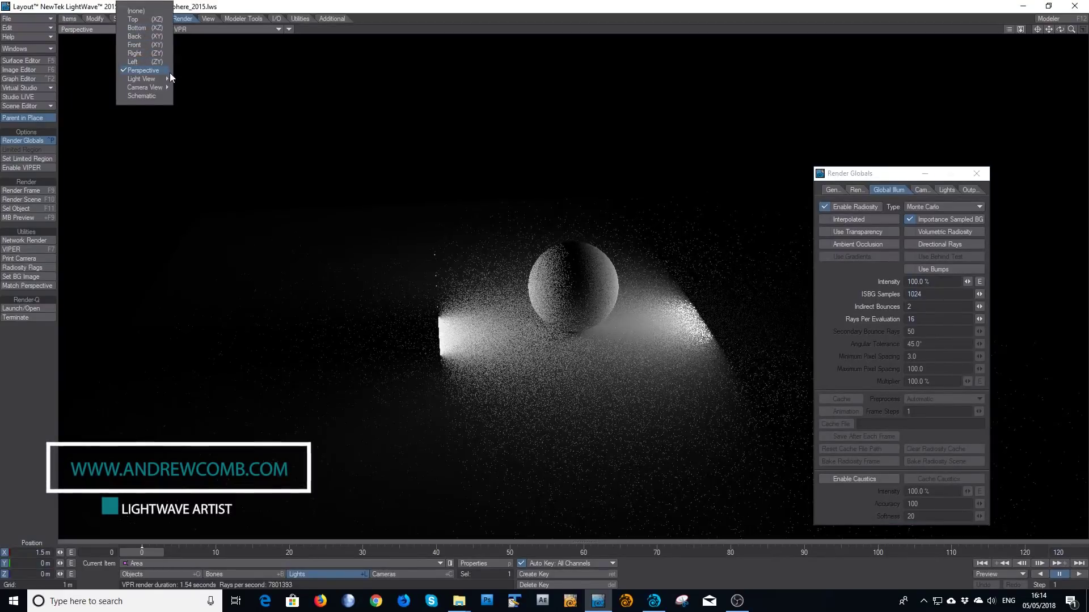
pyautogui.click(250, 5)
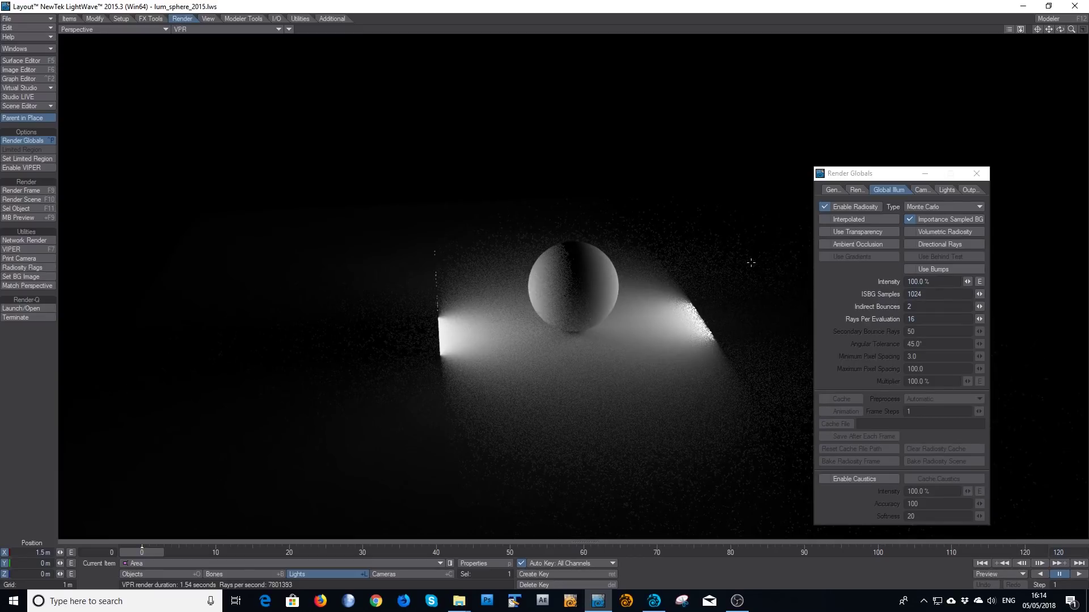
pyautogui.click(222, 29)
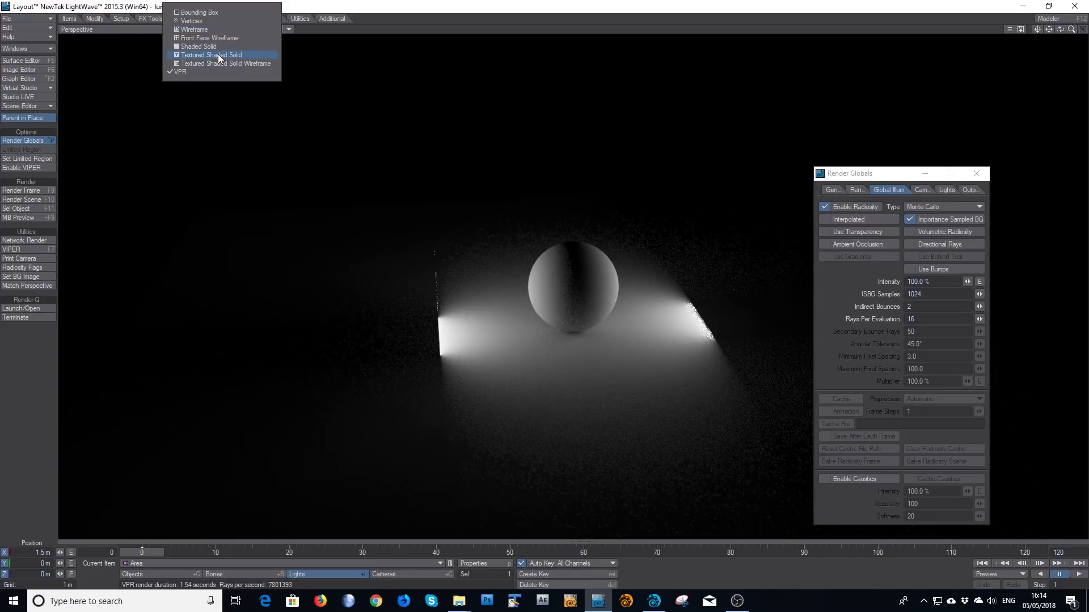
pyautogui.click(216, 55)
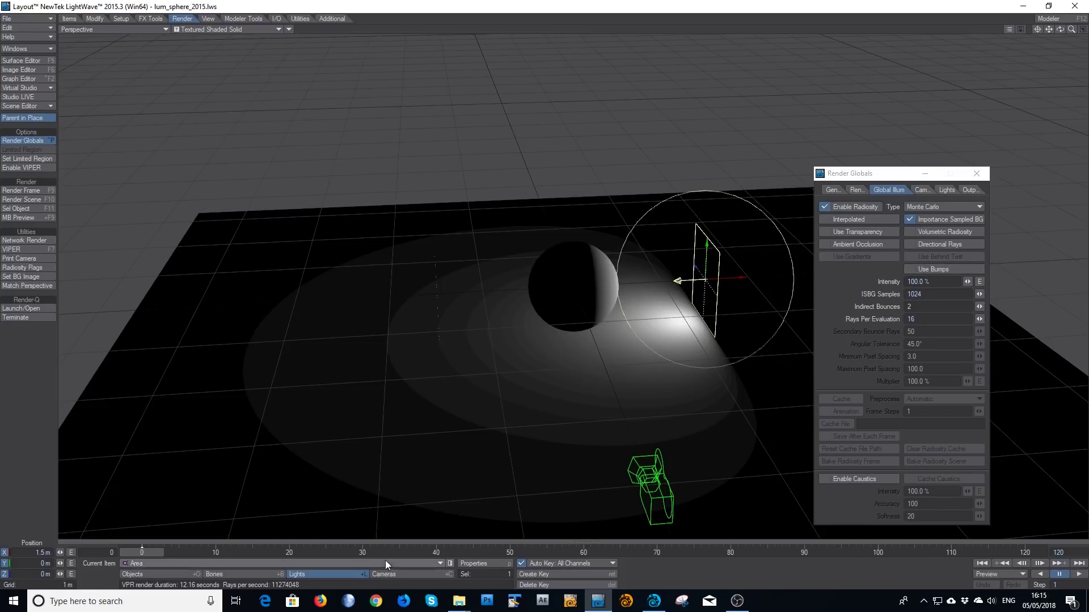
pyautogui.click(947, 189)
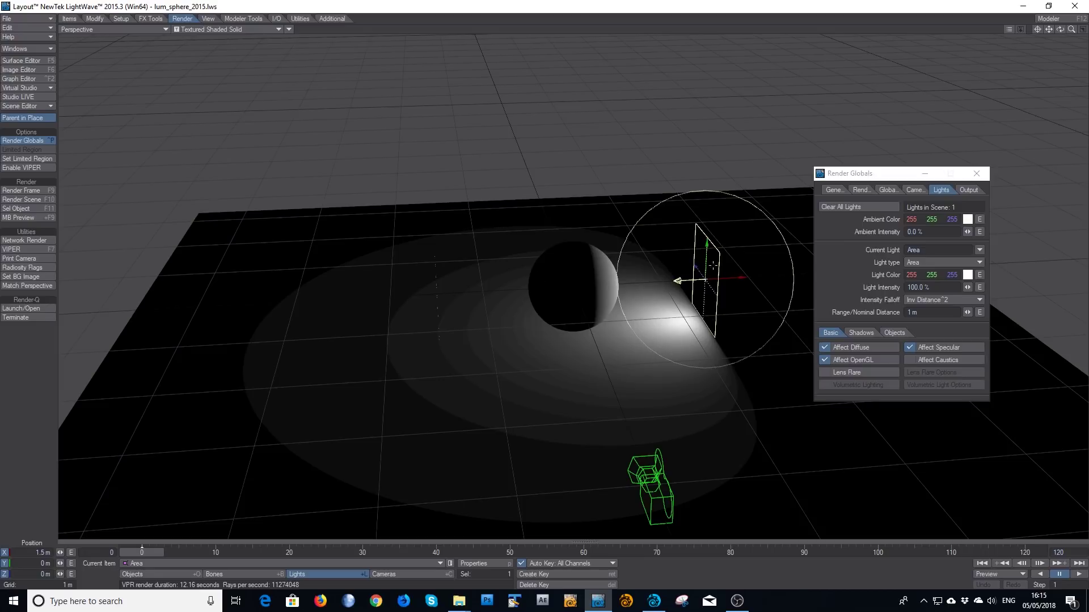
# Return the perspective viewport to VPR and inspect the lit sphere up close, with Render Globals moved clear of the scene.
pyautogui.click(210, 29)
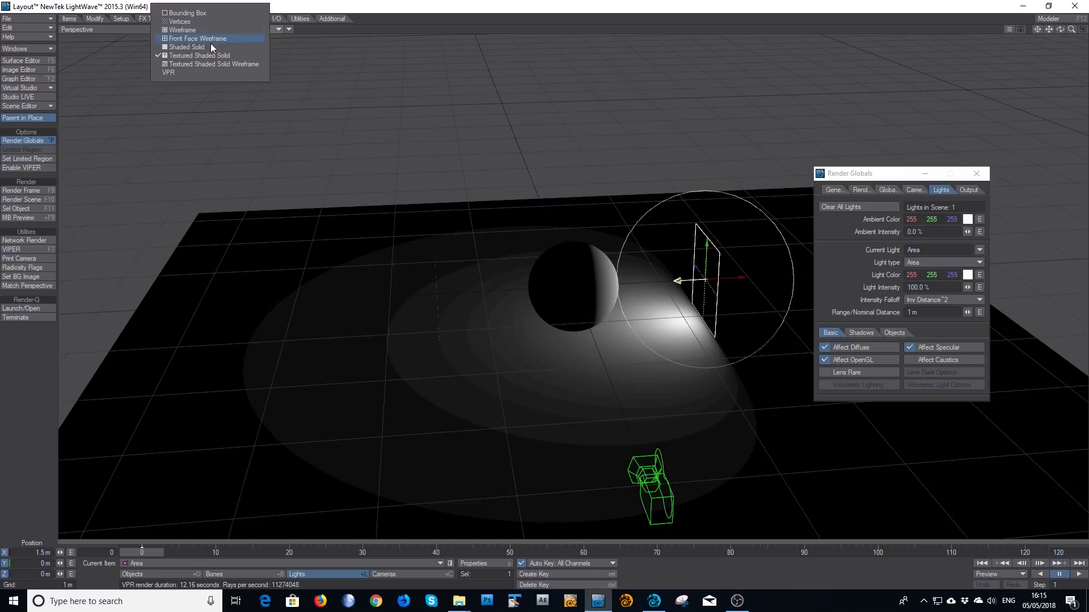
pyautogui.click(202, 74)
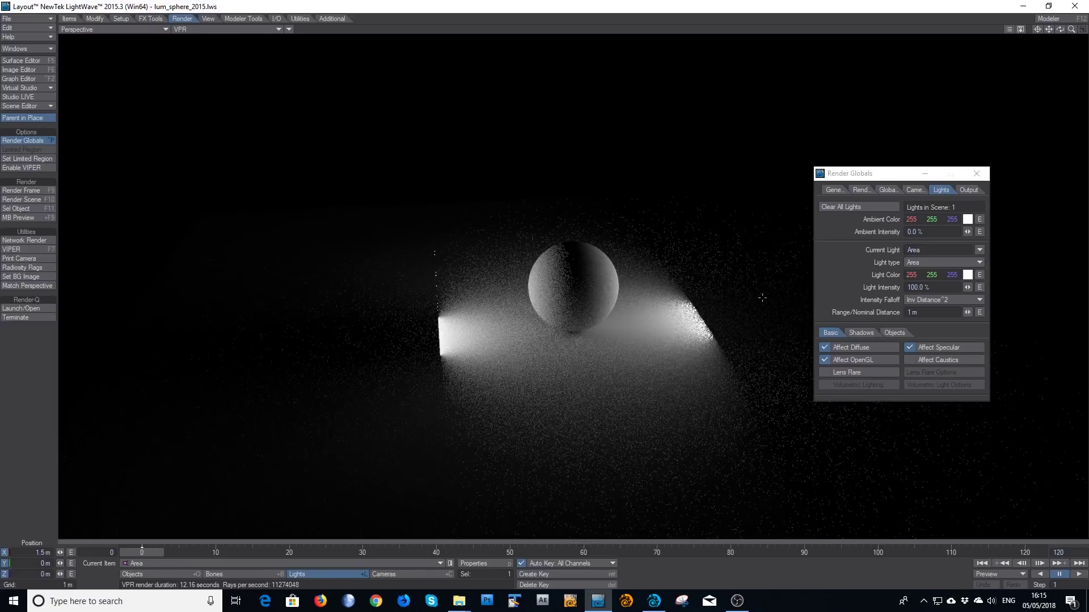
pyautogui.moveTo(1071, 29); pyautogui.dragTo(1086, 37)
pyautogui.moveTo(868, 173); pyautogui.dragTo(214, 167)
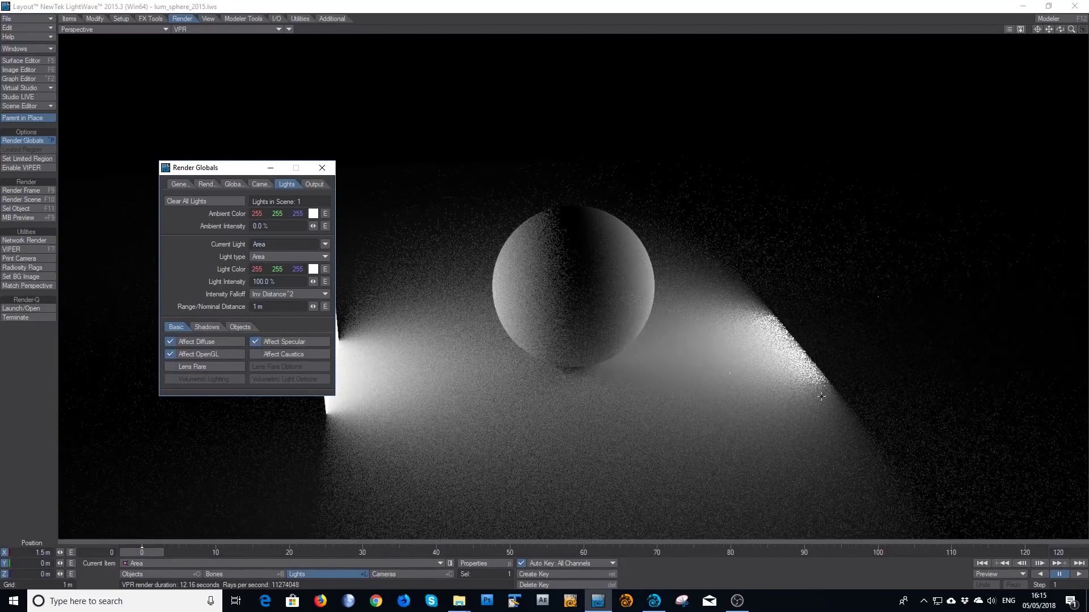
pyautogui.moveTo(241, 169); pyautogui.dragTo(135, 153)
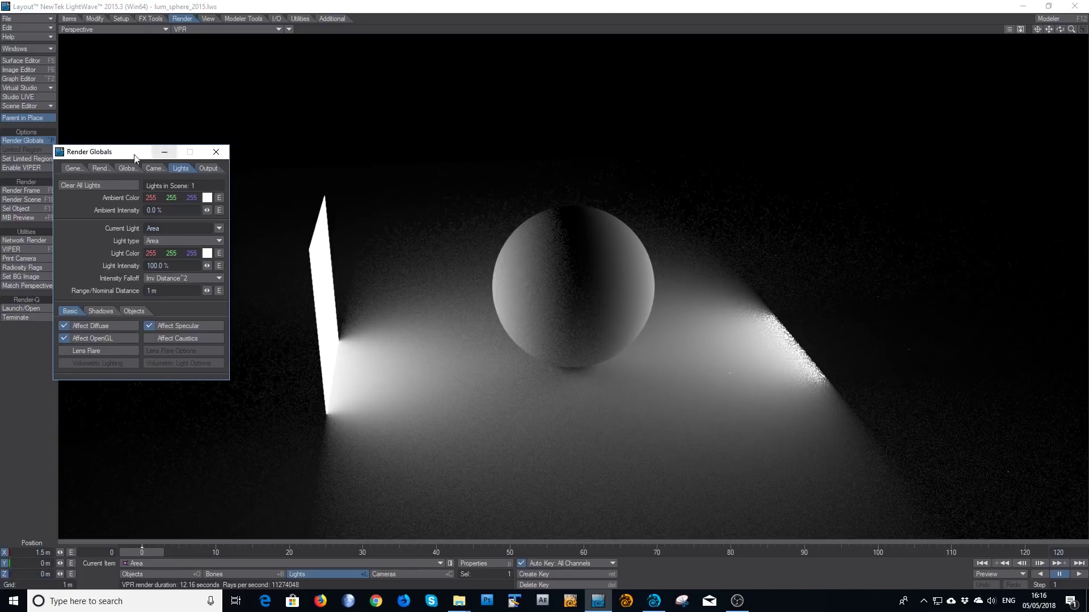
pyautogui.moveTo(107, 154); pyautogui.dragTo(129, 87)
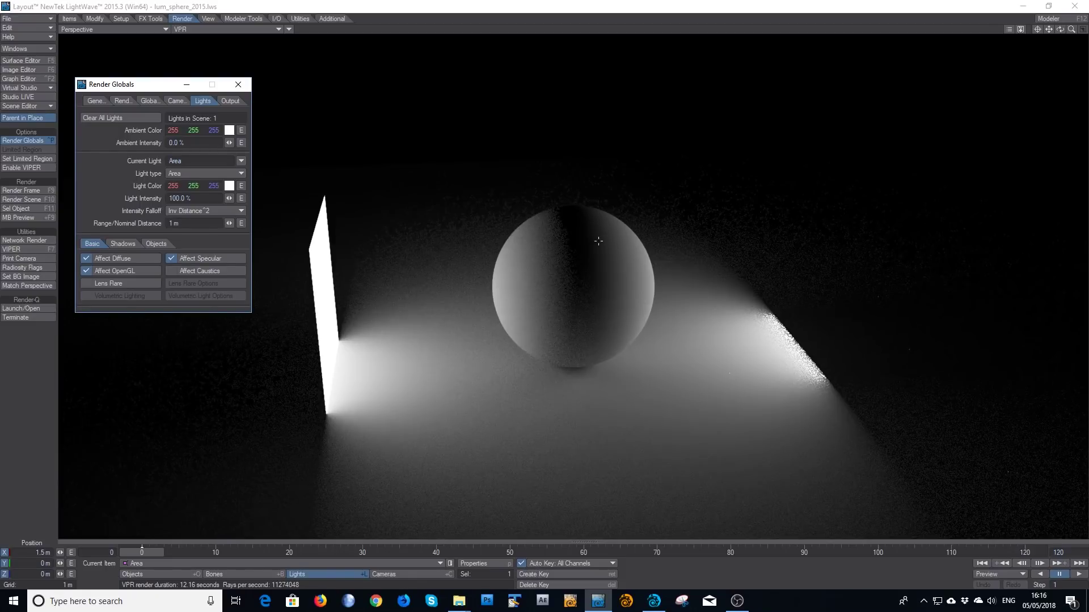
# Set the viewport to look through the scene's Camera.
pyautogui.click(113, 29)
pyautogui.moveTo(125, 93)
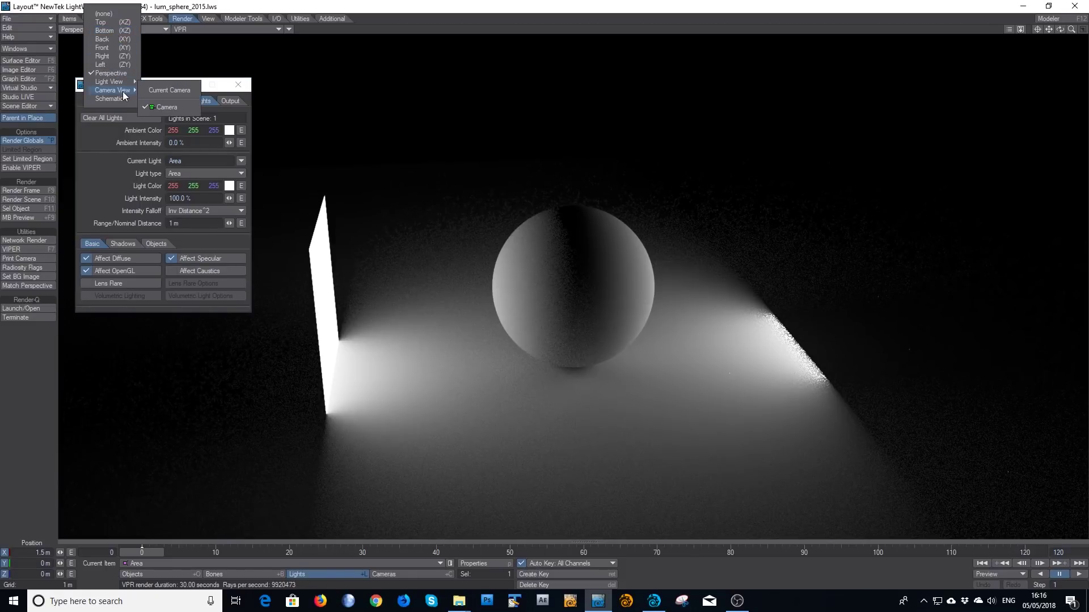
pyautogui.click(170, 107)
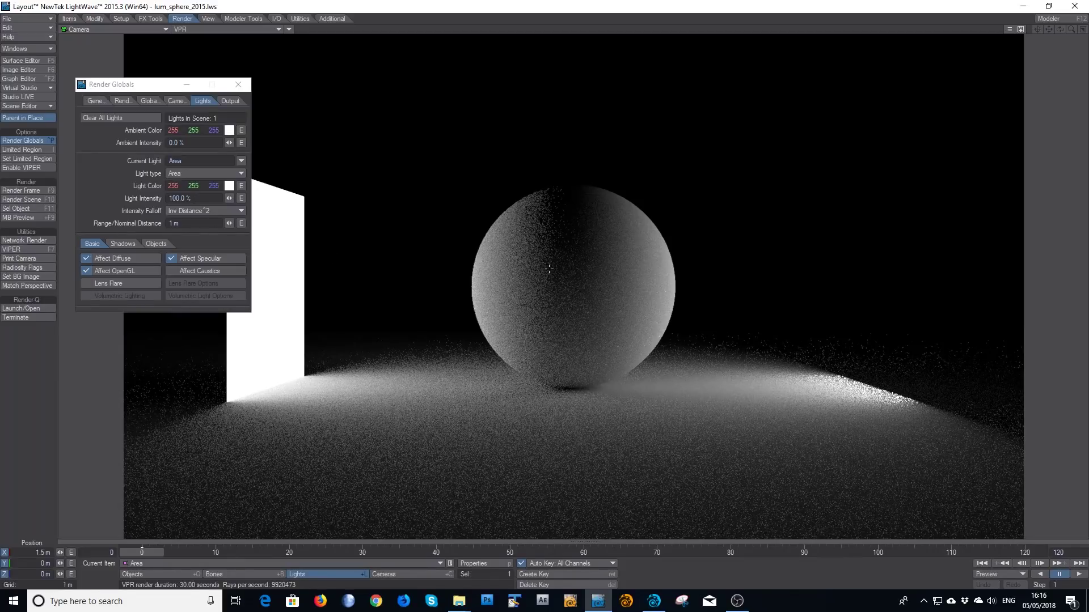
# Set the sphere surface's Specularity to 4% and its Reflection to 4%.
pyautogui.press('F5')
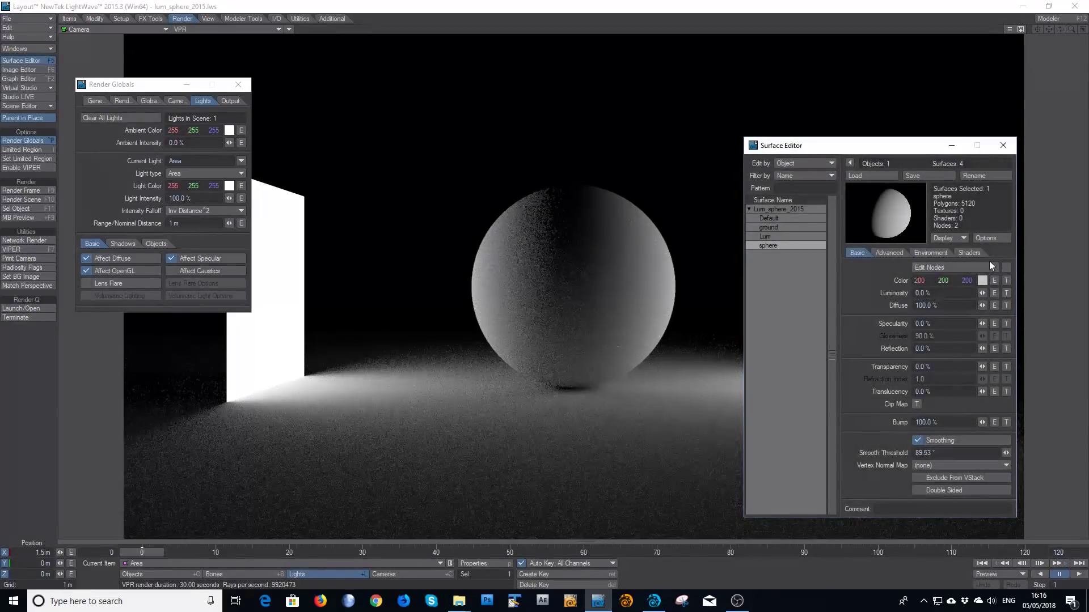
pyautogui.click(950, 324)
pyautogui.write('4')
pyautogui.press('Tab')
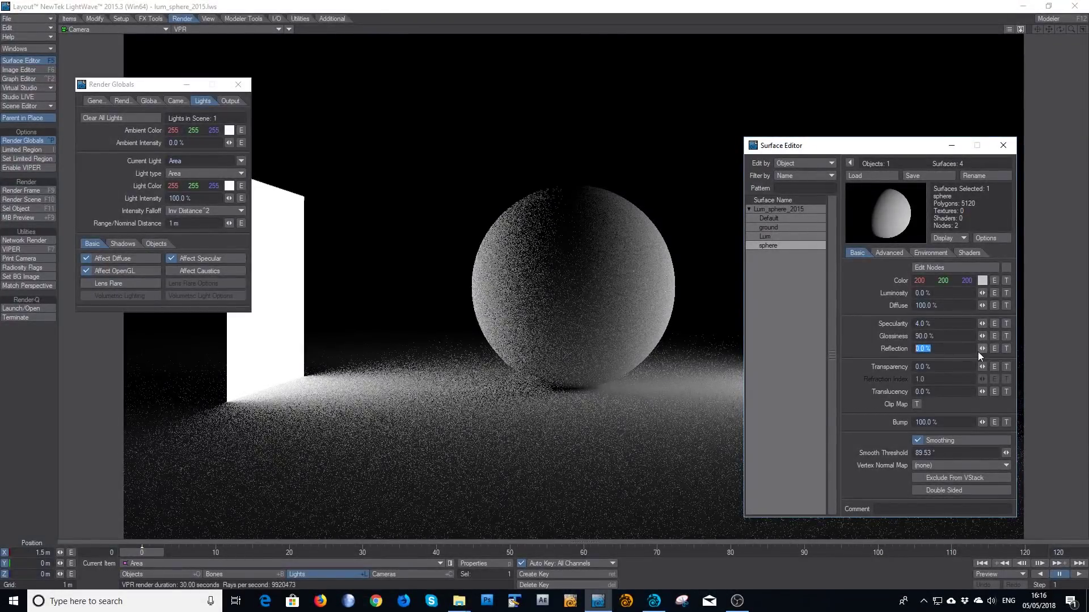
pyautogui.write('4')
pyautogui.press('Tab')
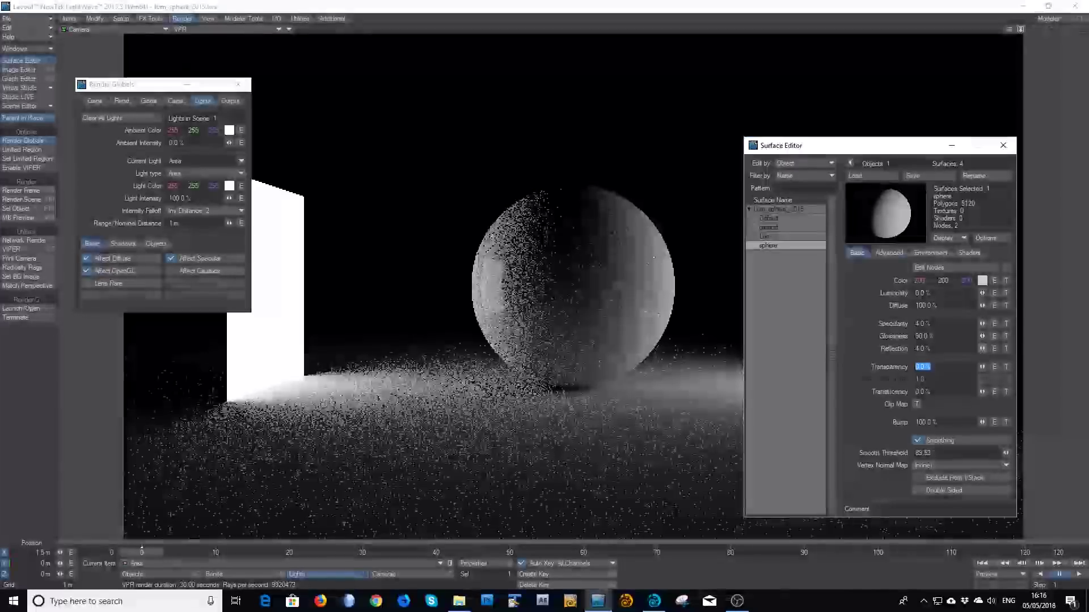
# Try a Reflection Blurring of 10% on the sphere surface, and reduce it to 5%.
pyautogui.click(889, 253)
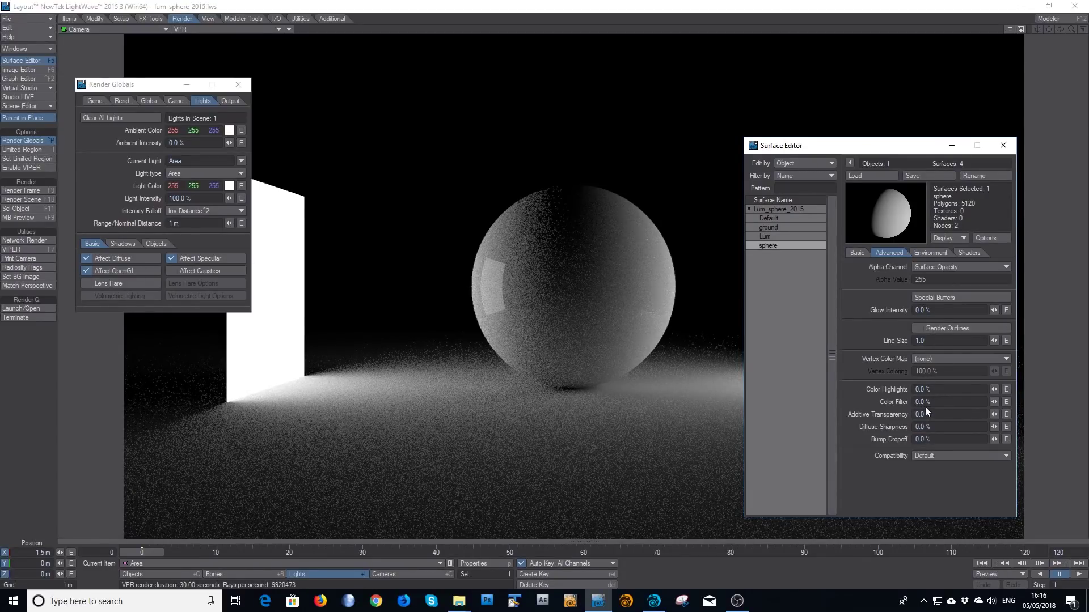
pyautogui.click(930, 252)
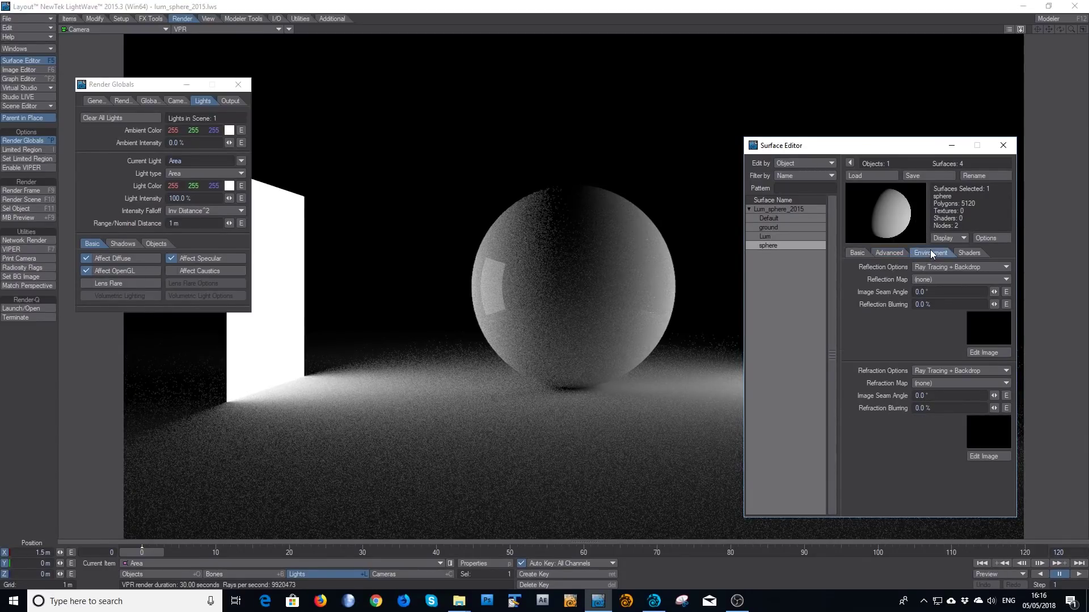
pyautogui.click(924, 304)
pyautogui.write('10')
pyautogui.press('Tab')
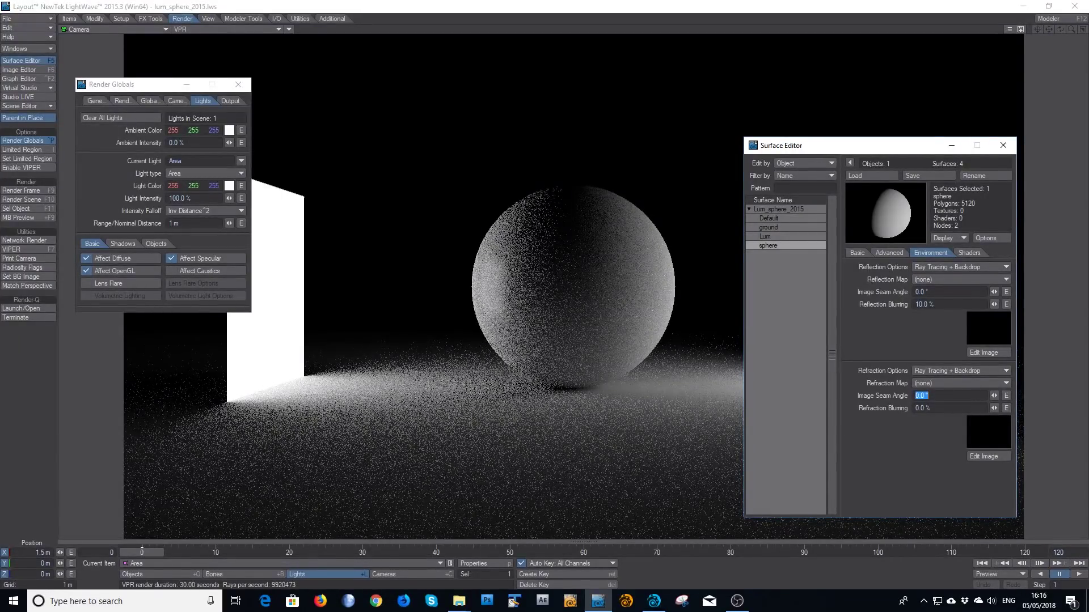
pyautogui.click(933, 304)
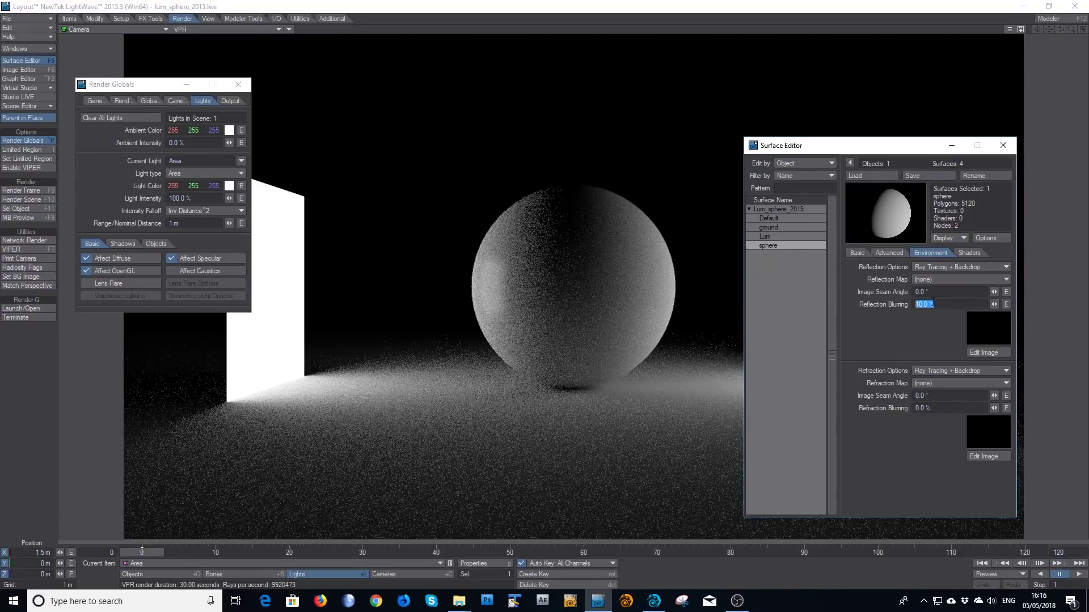
pyautogui.write('5')
pyautogui.press('Tab')
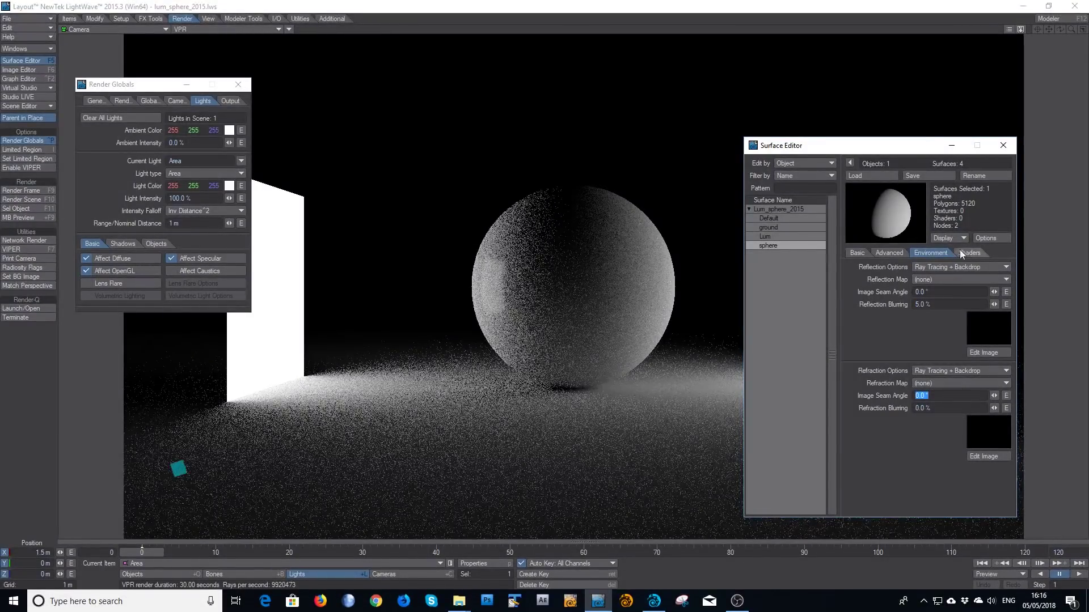
# Move the Surface Editor clear of the sphere and set the sphere's basic Diffuse value to 0%.
pyautogui.click(859, 253)
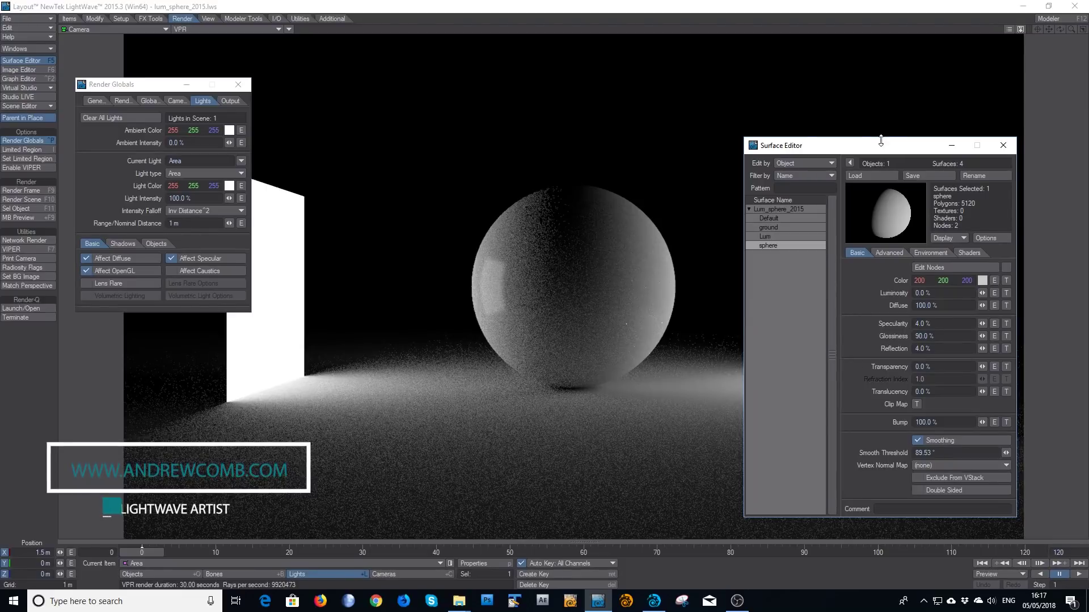
pyautogui.moveTo(882, 146); pyautogui.dragTo(922, 148)
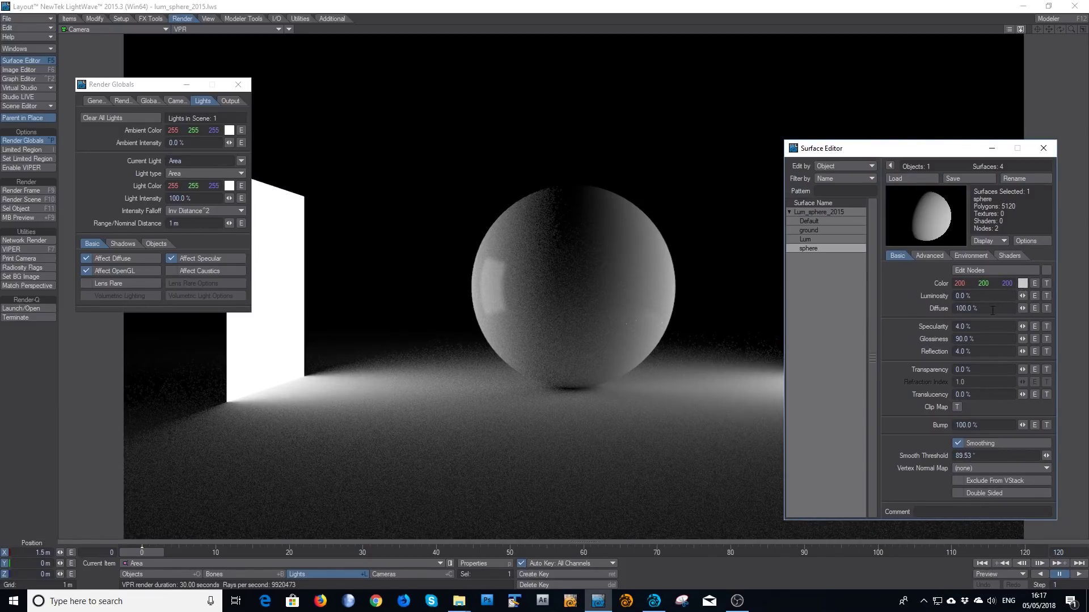
pyautogui.click(970, 308)
pyautogui.write('0')
pyautogui.press('Tab')
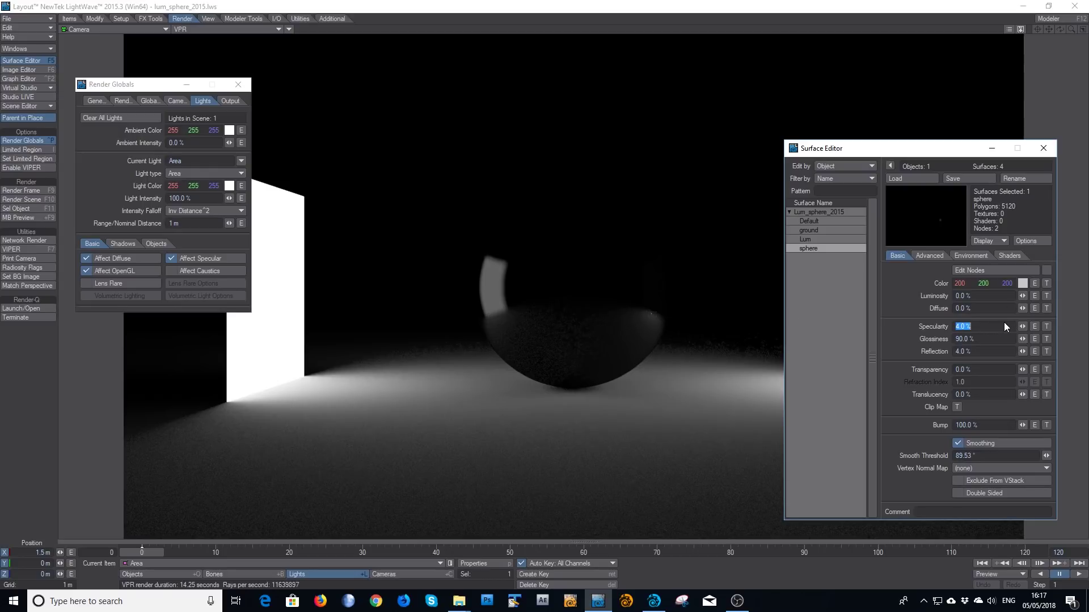
# Raise the sphere's Specularity to 400% and further to 1000% to compare the area light's highlight with the reflection.
pyautogui.write('400')
pyautogui.press('Tab')
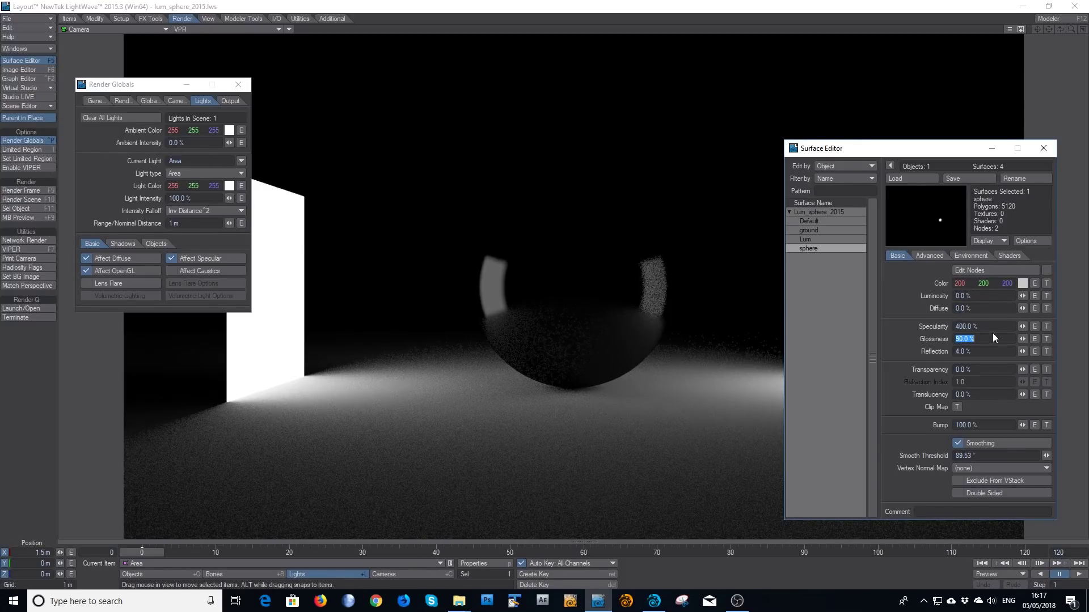
pyautogui.click(955, 326)
pyautogui.write('1000')
pyautogui.press('Tab')
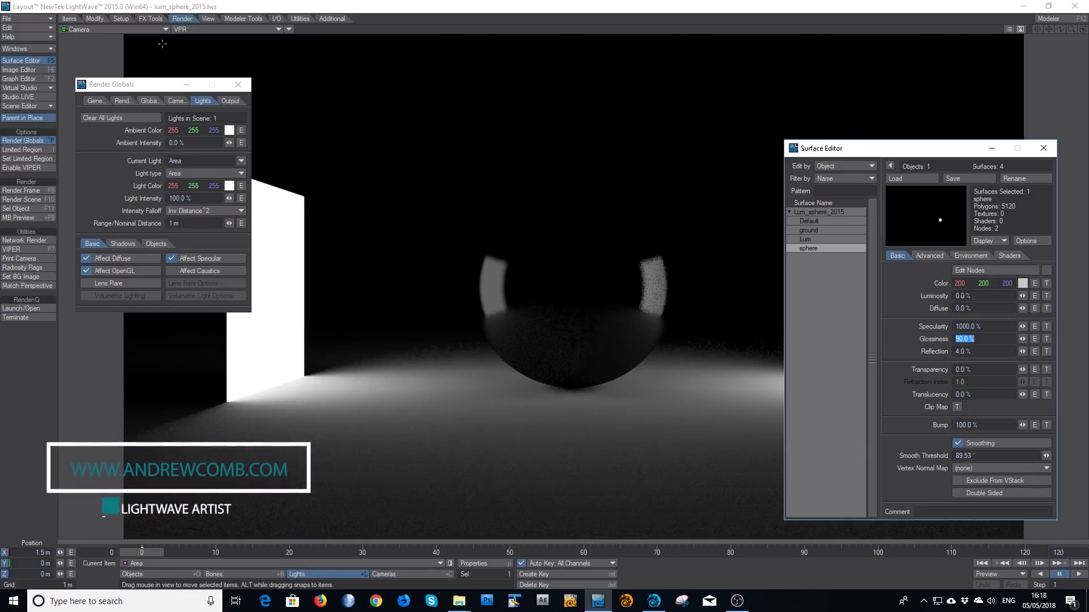
# Add a Distant light to the scene with its default name.
pyautogui.click(64, 20)
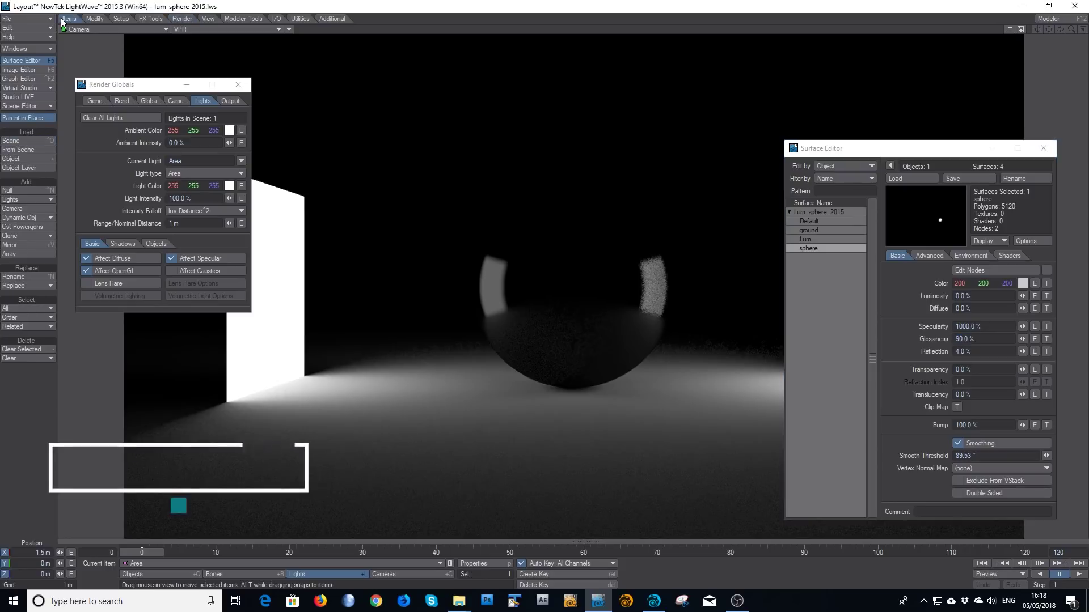
pyautogui.click(41, 201)
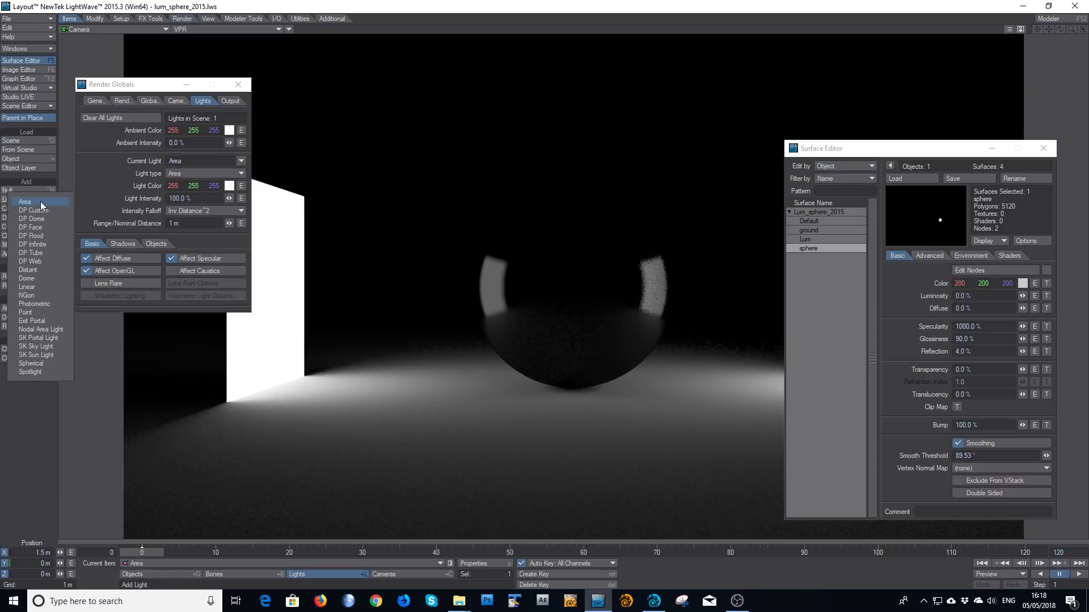
pyautogui.click(50, 270)
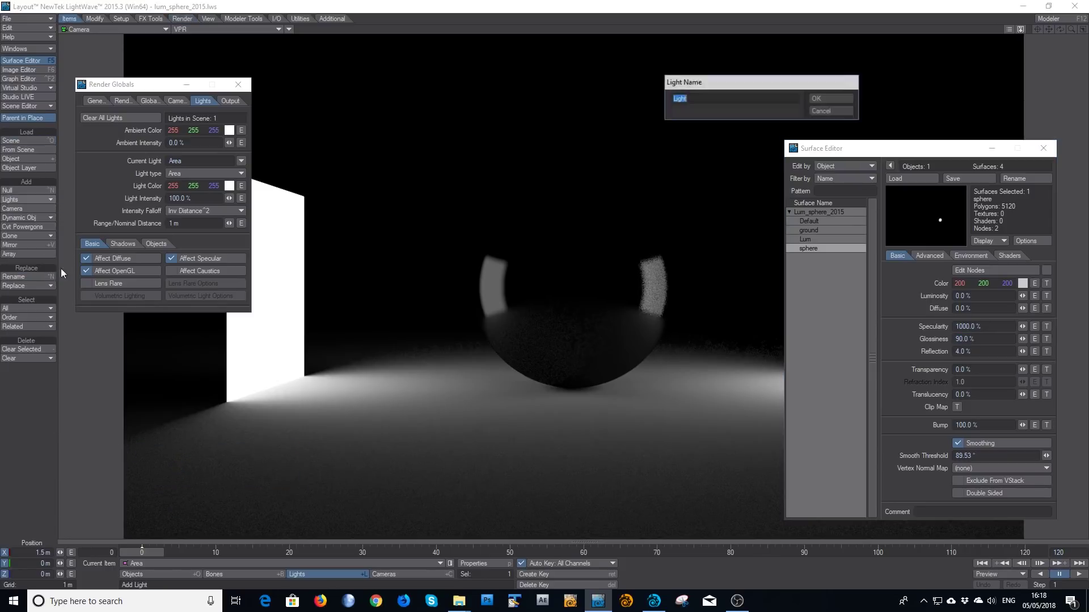
pyautogui.click(759, 107)
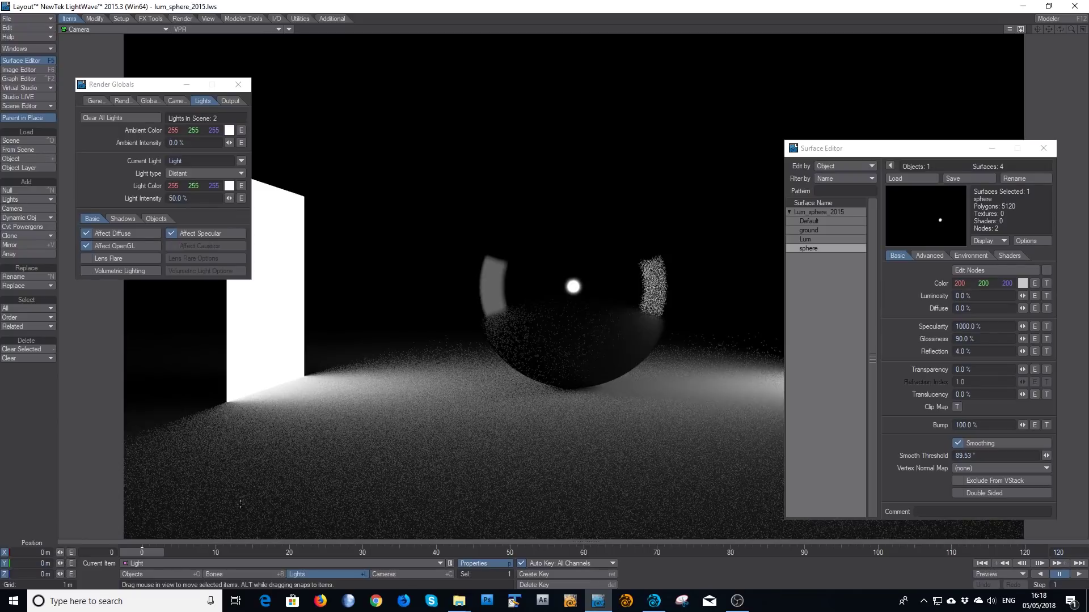
# Rotate the distant light to heading 54.40° and pitch 42.20°, and clear it from the scene after comparing the highlight.
pyautogui.press('y')
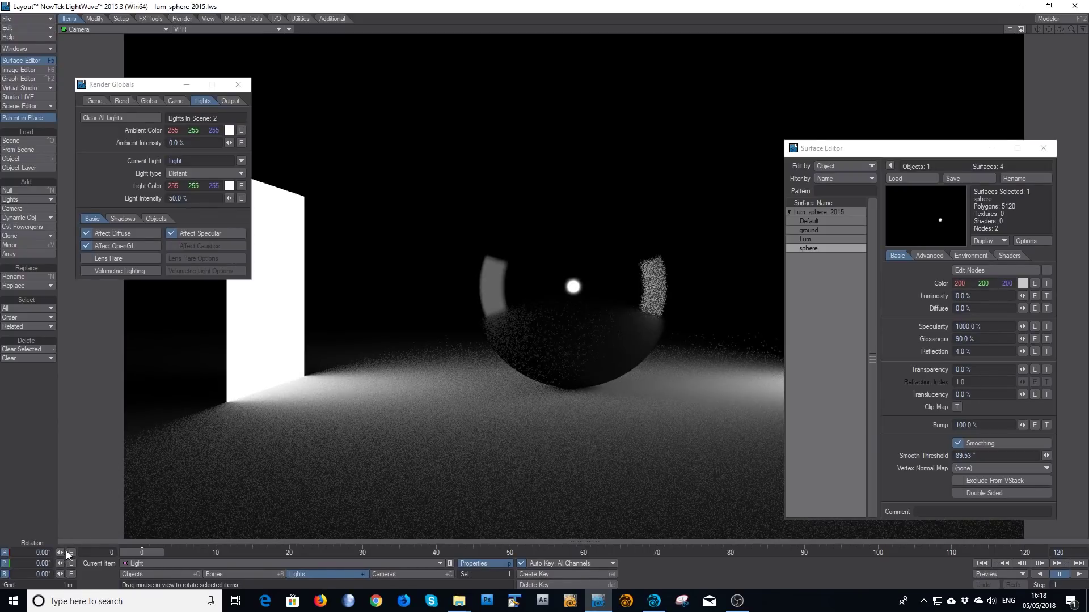
pyautogui.moveTo(61, 552)
pyautogui.mouseDown()
pyautogui.moveTo(80, 552)
pyautogui.moveTo(77, 563)
pyautogui.mouseUp()
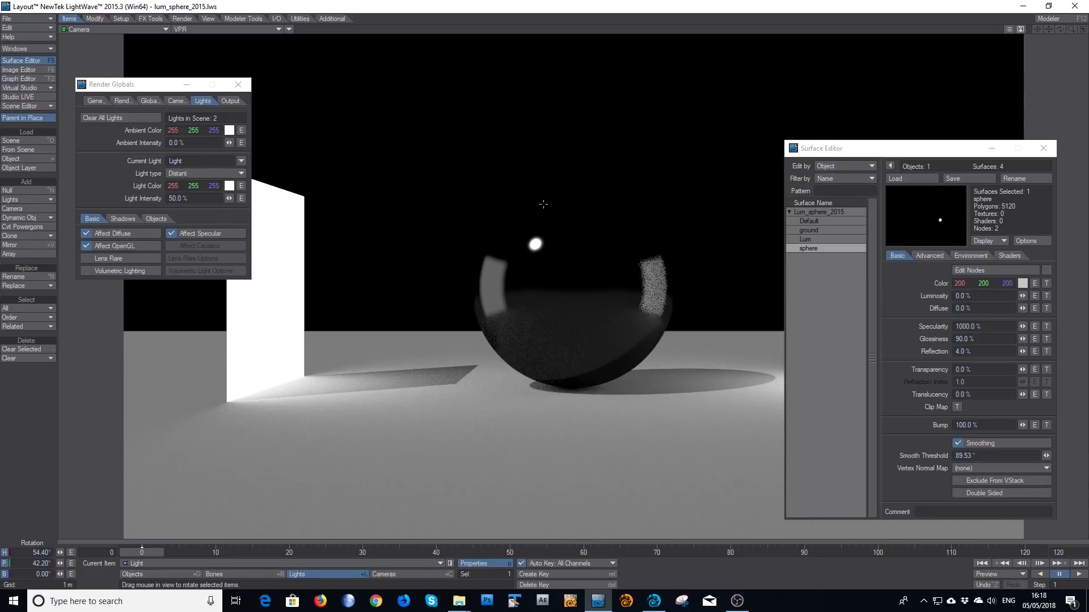
pyautogui.press('-')
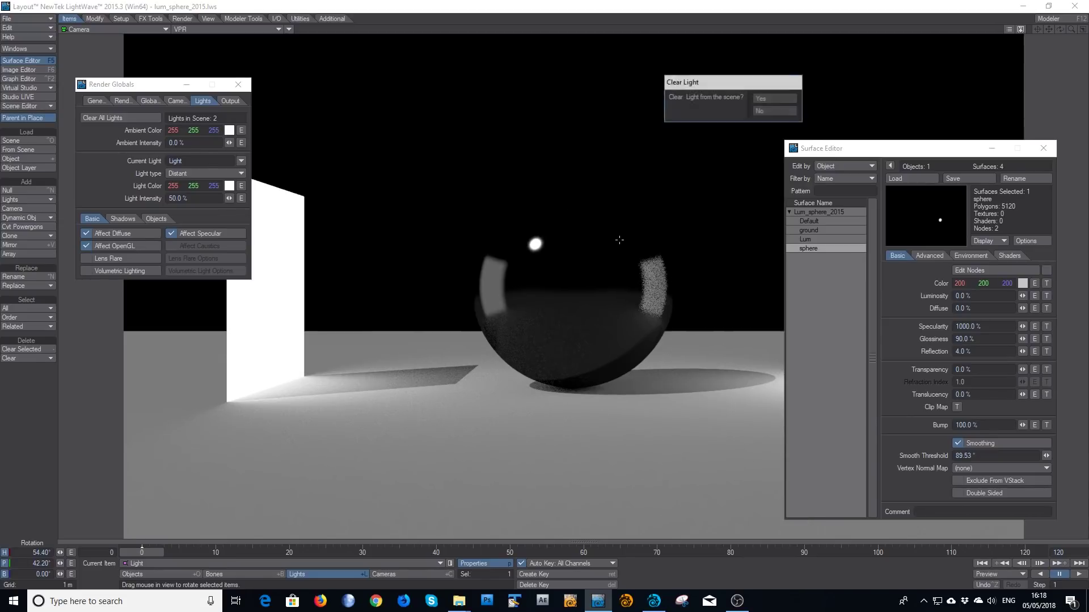
pyautogui.click(793, 99)
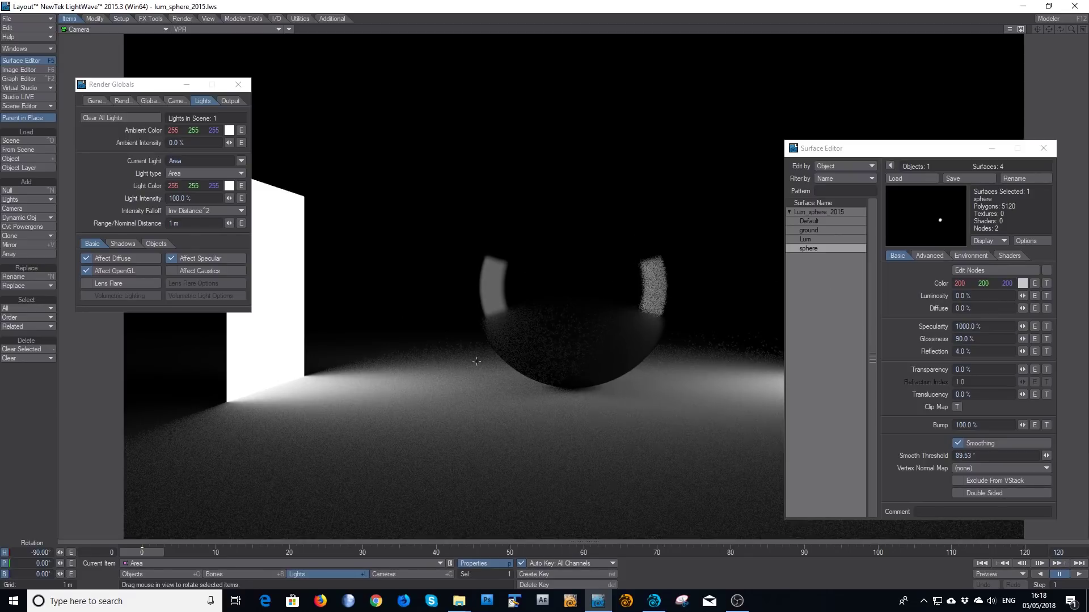
# Enable nodes on the sphere surface and set its Specularity to 4%.
pyautogui.click(1046, 270)
pyautogui.click(976, 326)
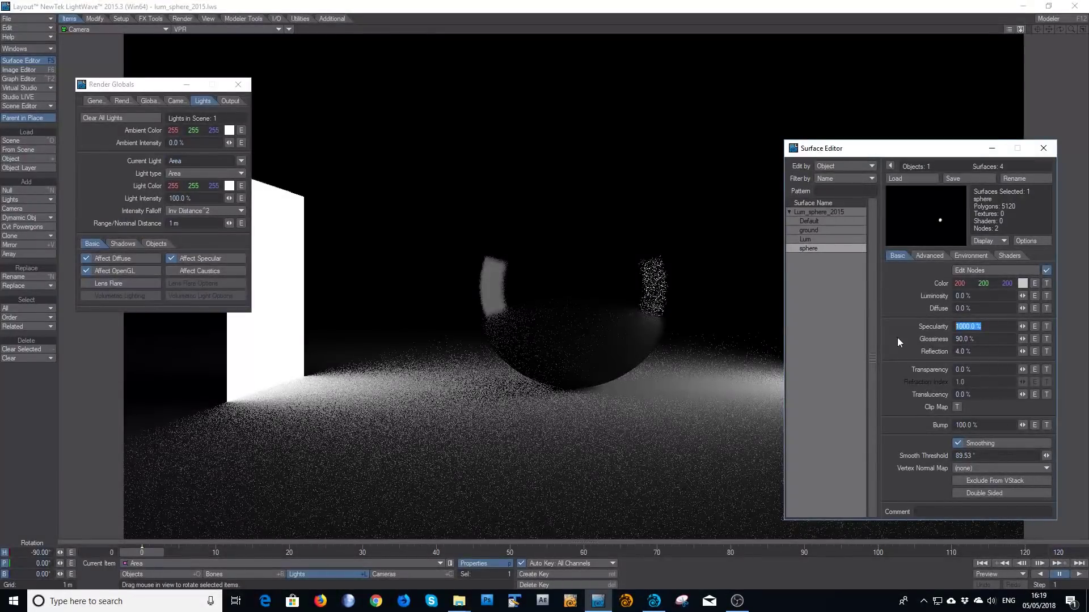
pyautogui.write('4')
pyautogui.press('Tab')
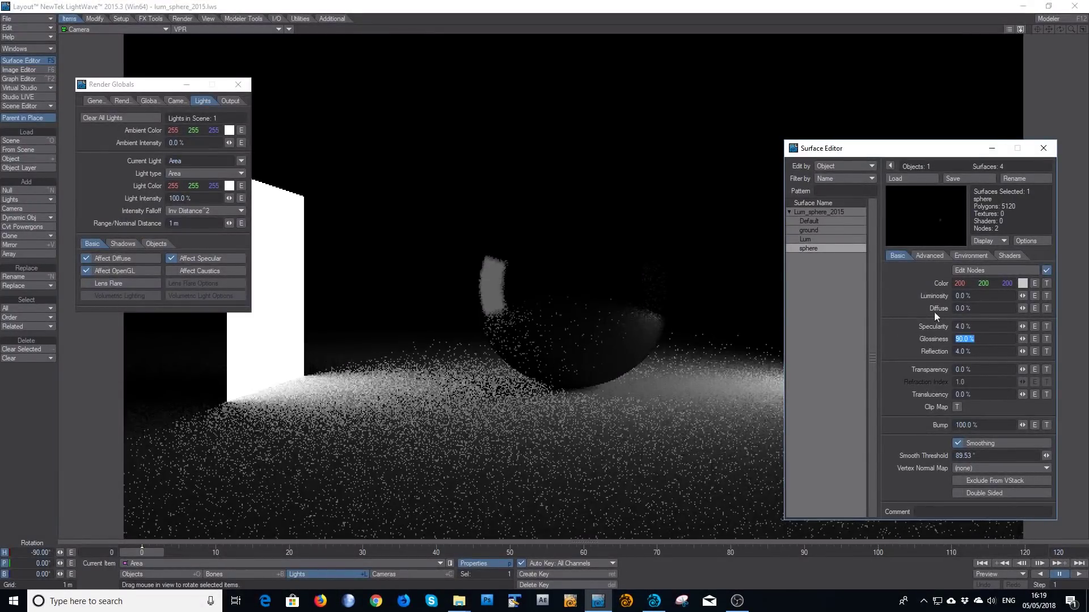
# Add the Math Scalar Fresnel node to the sphere's node network, place it between Input and Surface, and check its refraction index.
pyautogui.click(1012, 271)
pyautogui.click(126, 86)
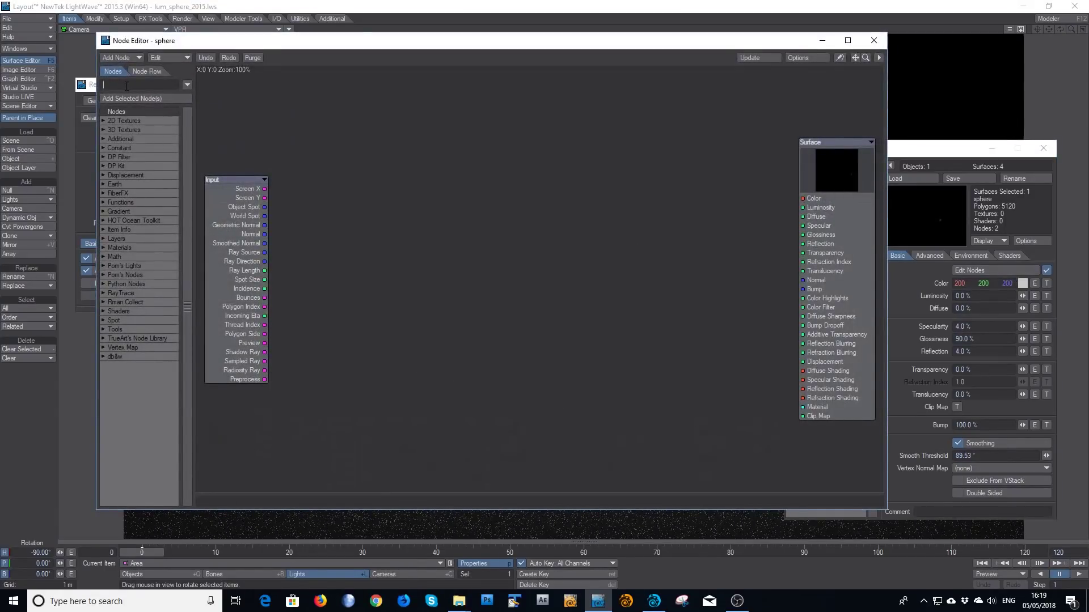
pyautogui.write('fres')
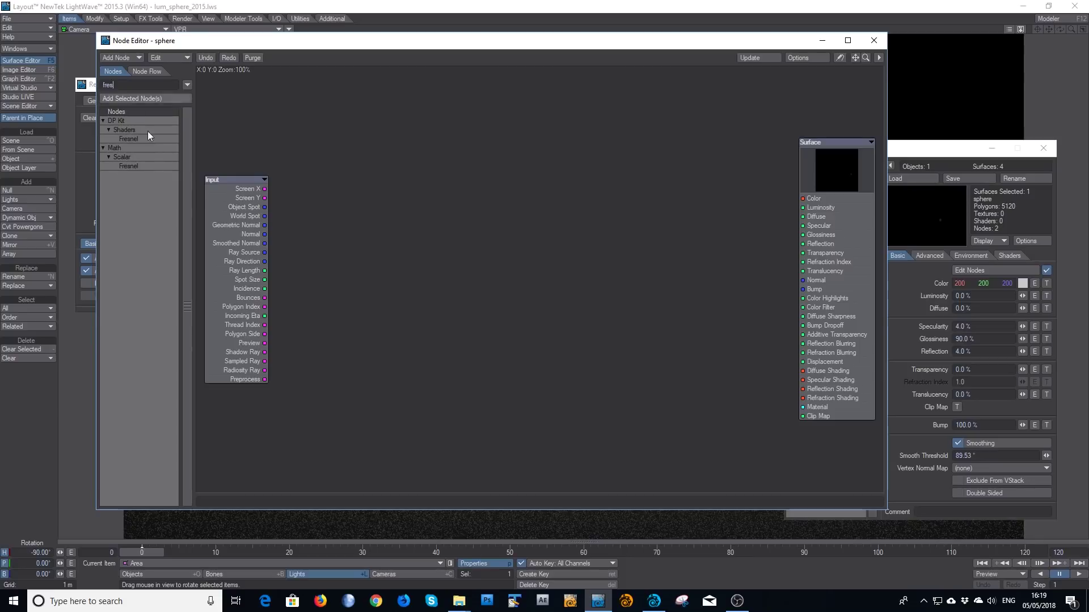
pyautogui.doubleClick(135, 167)
pyautogui.moveTo(558, 277); pyautogui.dragTo(579, 199)
pyautogui.doubleClick(580, 206)
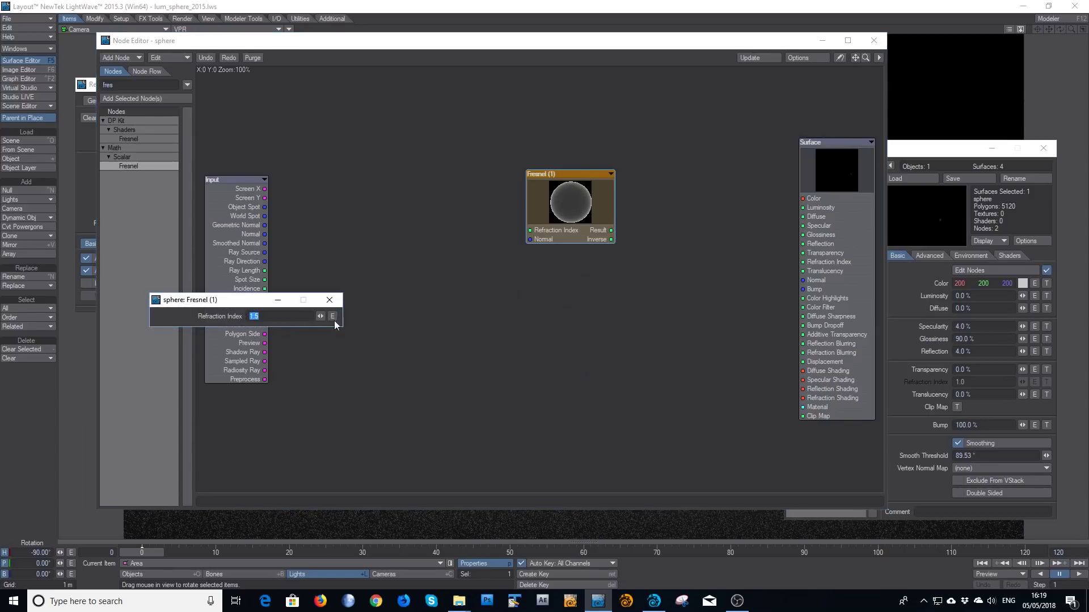
pyautogui.click(328, 299)
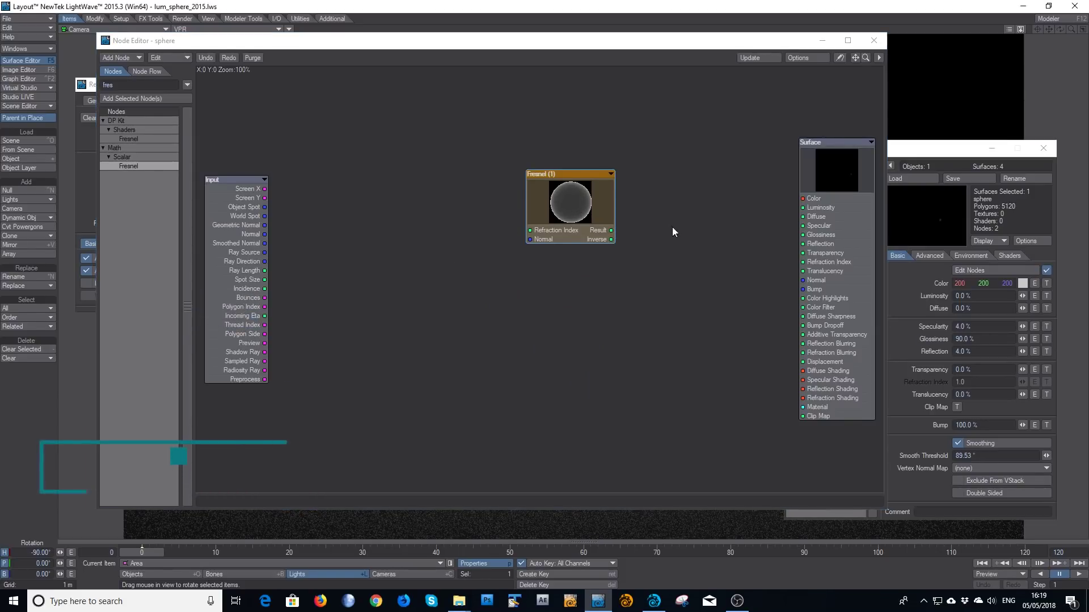
# Connect the Fresnel Result to Specular and Reflection and its Inverse to Diffuse, and close the Node Editor.
pyautogui.moveTo(611, 230); pyautogui.dragTo(802, 245)
pyautogui.moveTo(611, 239); pyautogui.dragTo(803, 217)
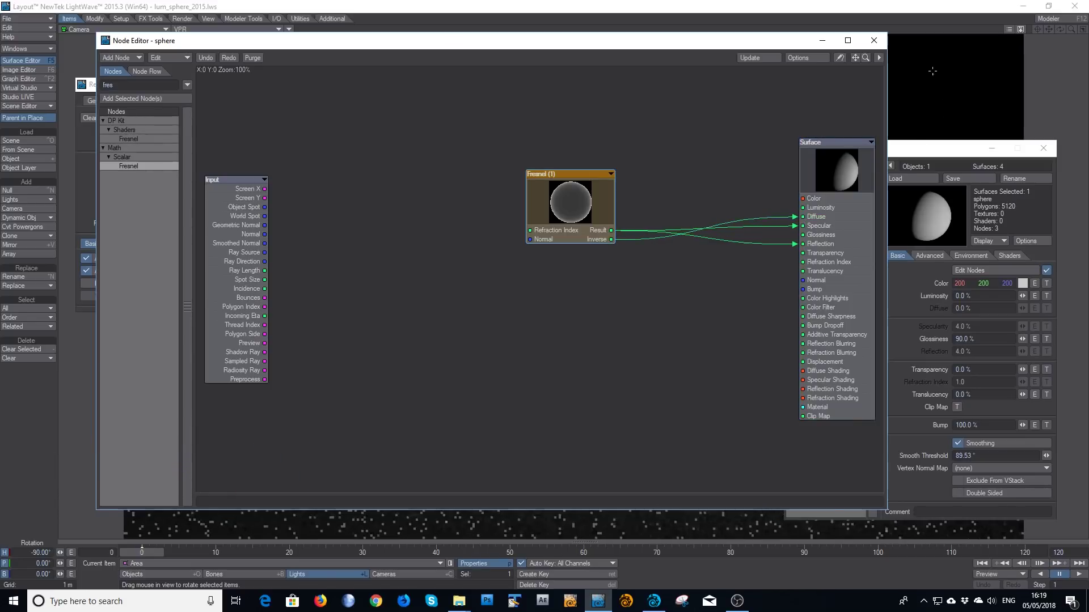
pyautogui.click(873, 41)
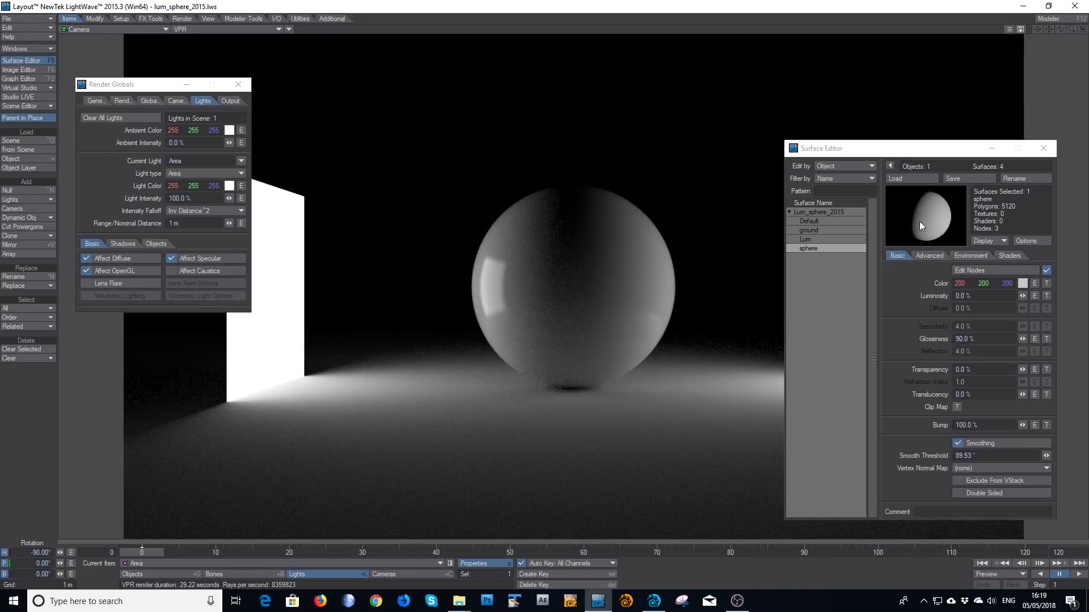
# Copy the sphere surface's settings onto the ground surface and close the Surface Editor.
pyautogui.click(824, 248)
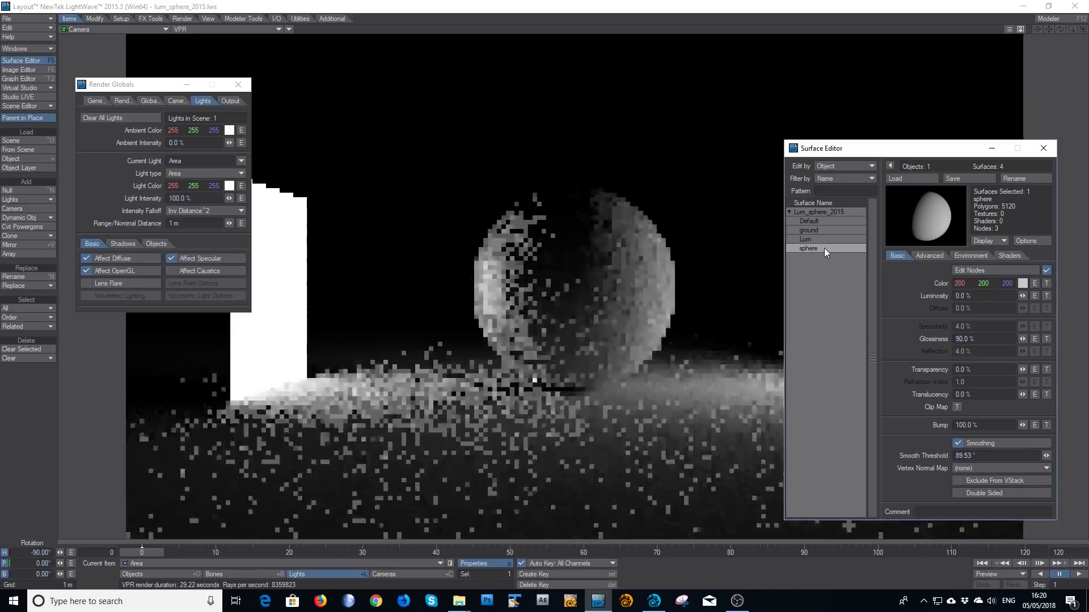
pyautogui.click(823, 229)
pyautogui.rightClick(823, 229)
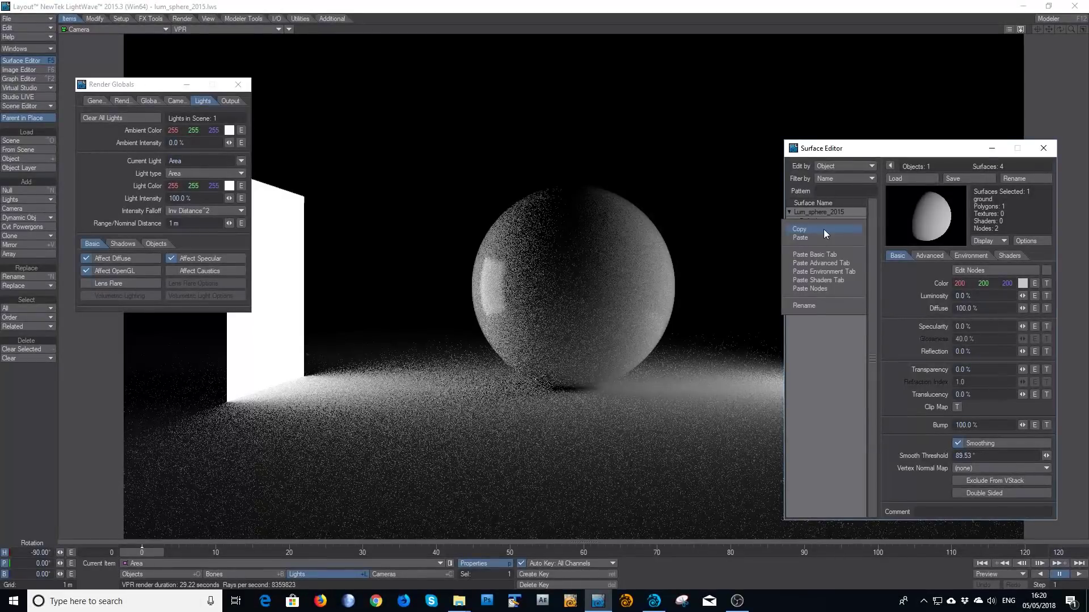
pyautogui.click(825, 237)
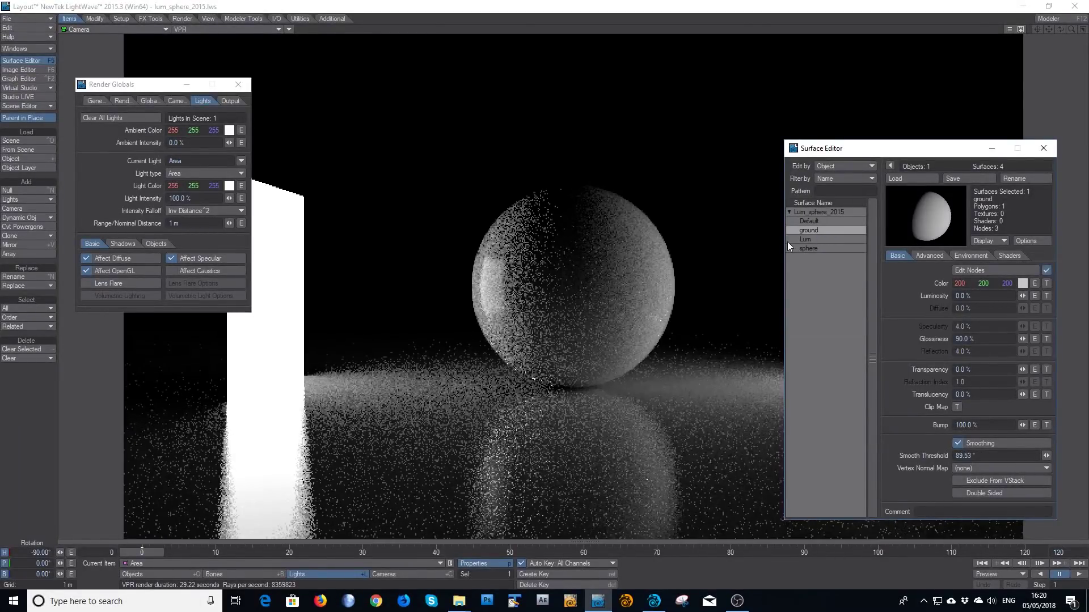
pyautogui.click(1043, 149)
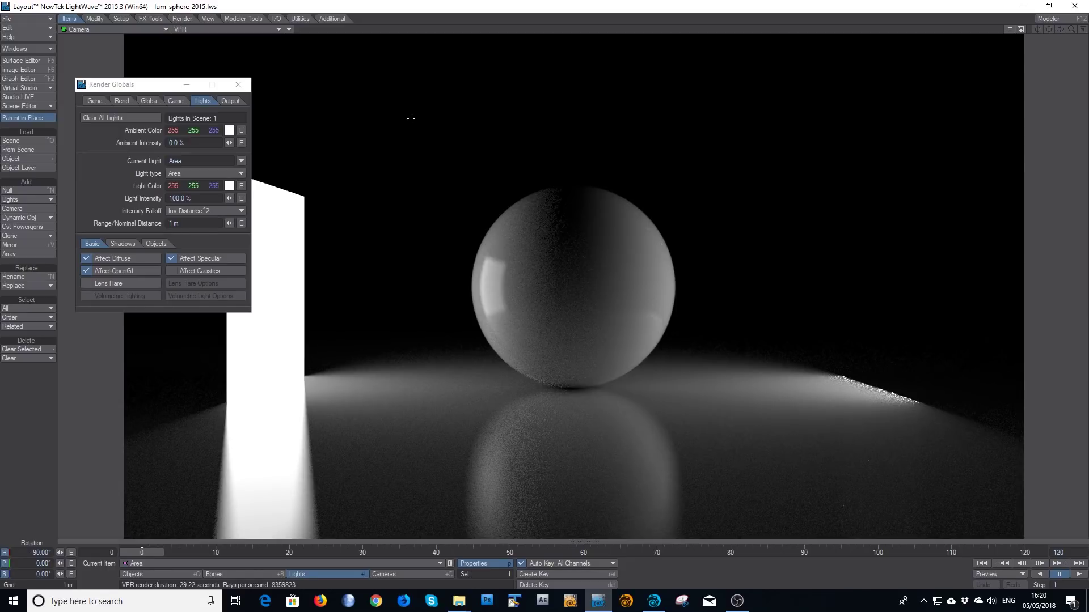
# Save all objects of the scene with their current surface settings and confirm the save.
pyautogui.click(47, 60)
pyautogui.click(34, 22)
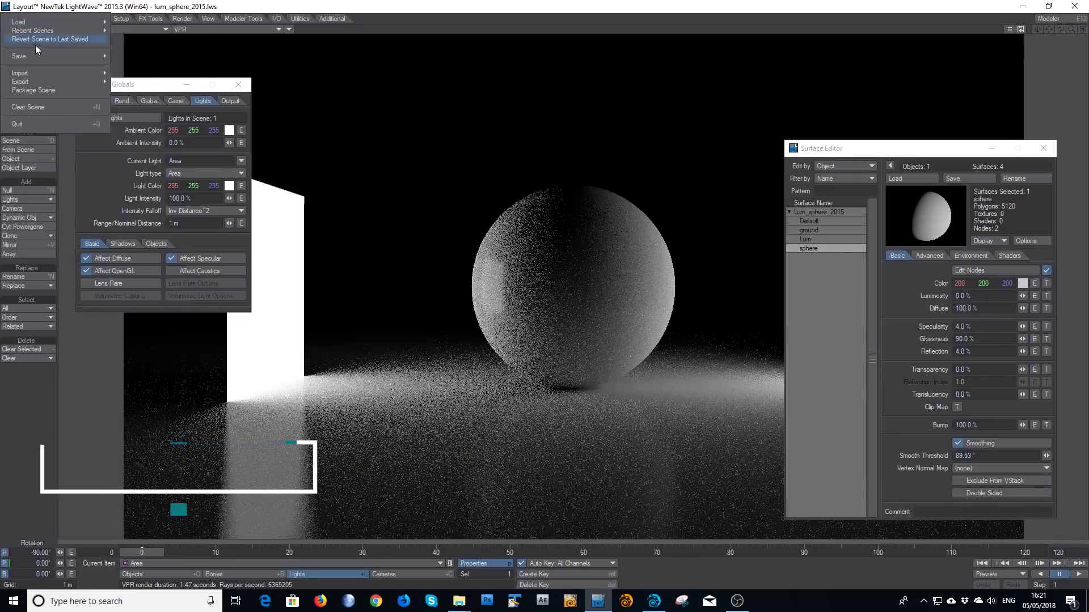
pyautogui.moveTo(36, 55)
pyautogui.click(164, 97)
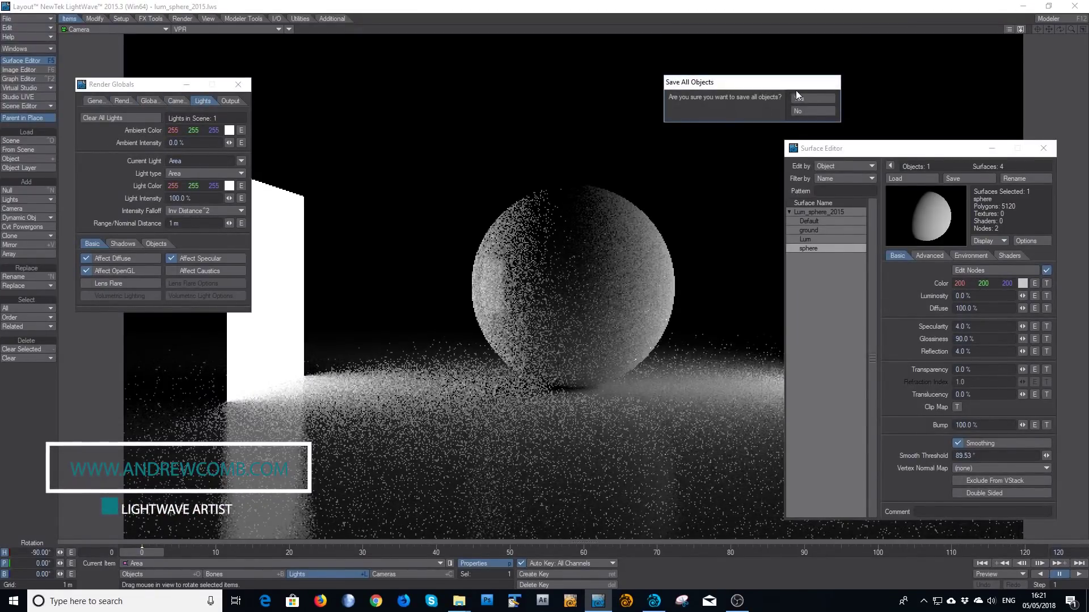
pyautogui.click(810, 99)
# Load lum_sphere_2015.lws from the Specularity_PBR folder into LightWave 2018 without creating a safe copy, and show the camera view in VPR.
pyautogui.moveTo(467, 604)
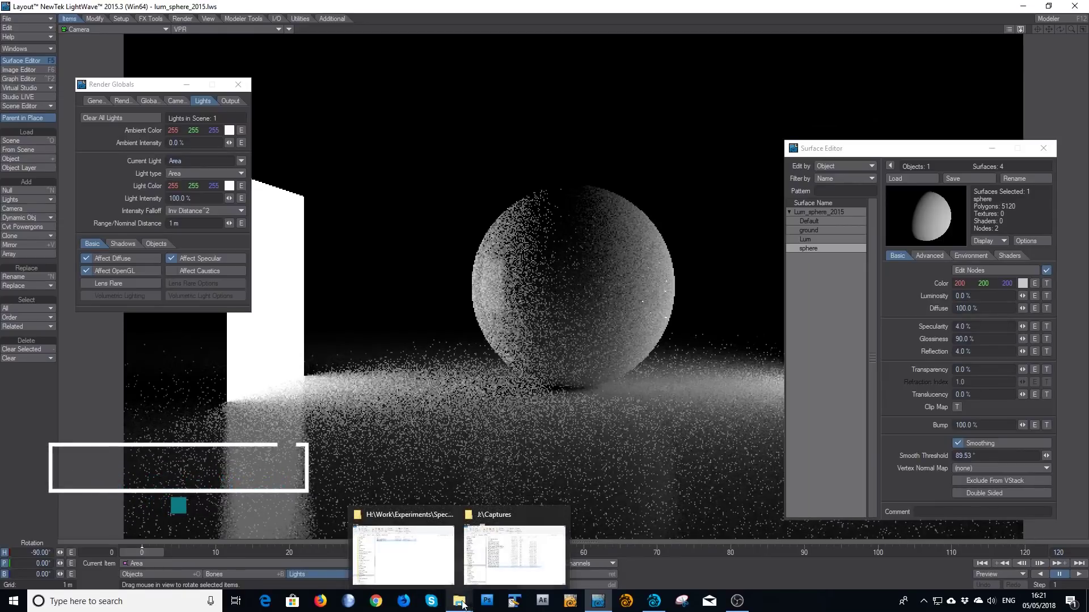
pyautogui.click(405, 565)
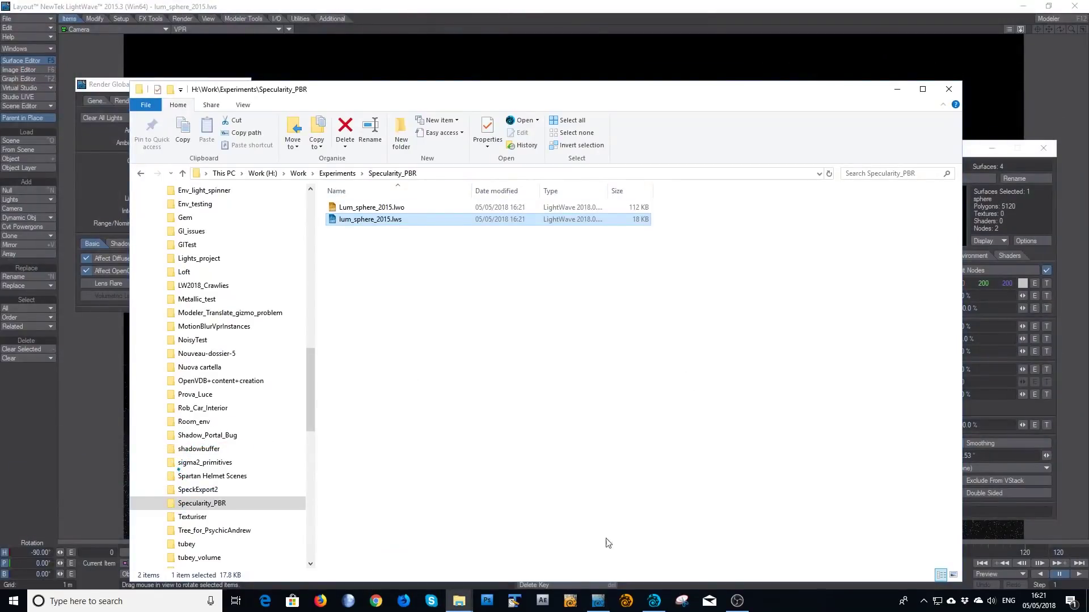
pyautogui.click(655, 604)
pyautogui.moveTo(458, 605)
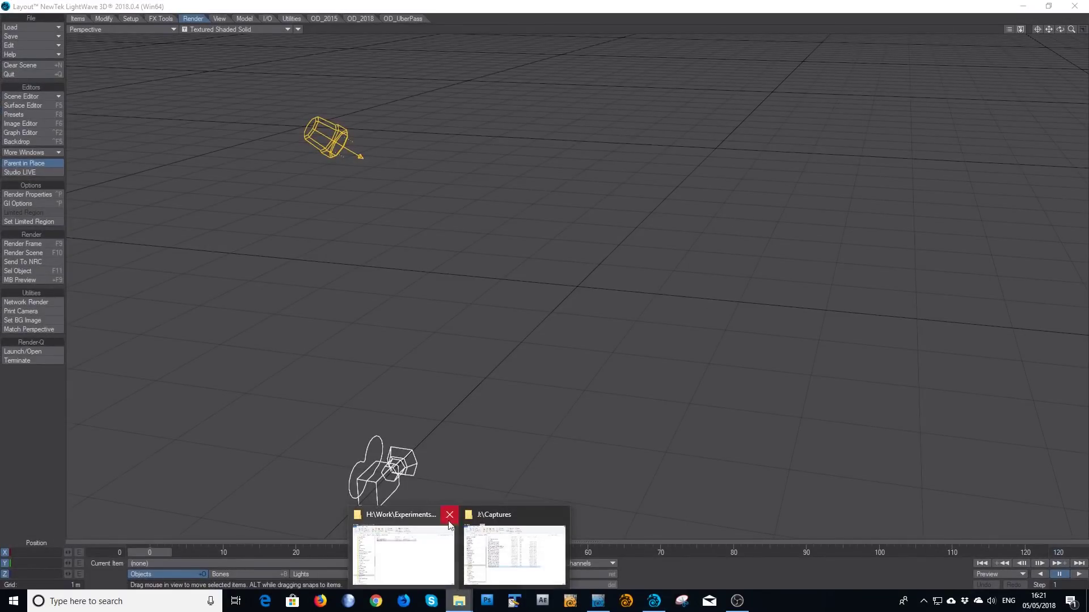
pyautogui.click(438, 525)
pyautogui.moveTo(367, 219); pyautogui.dragTo(1014, 242)
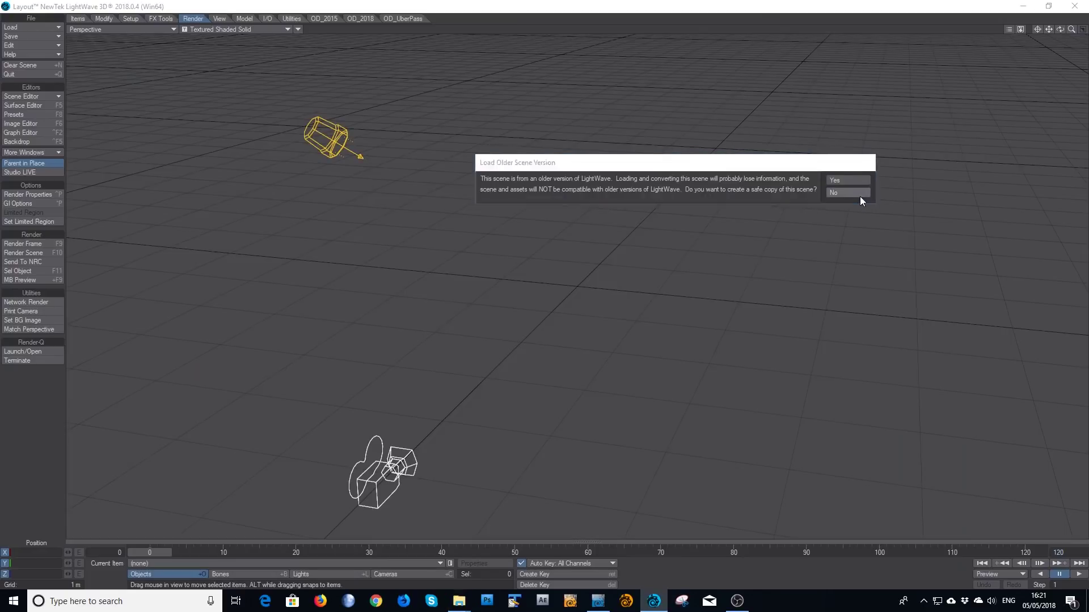
pyautogui.click(860, 195)
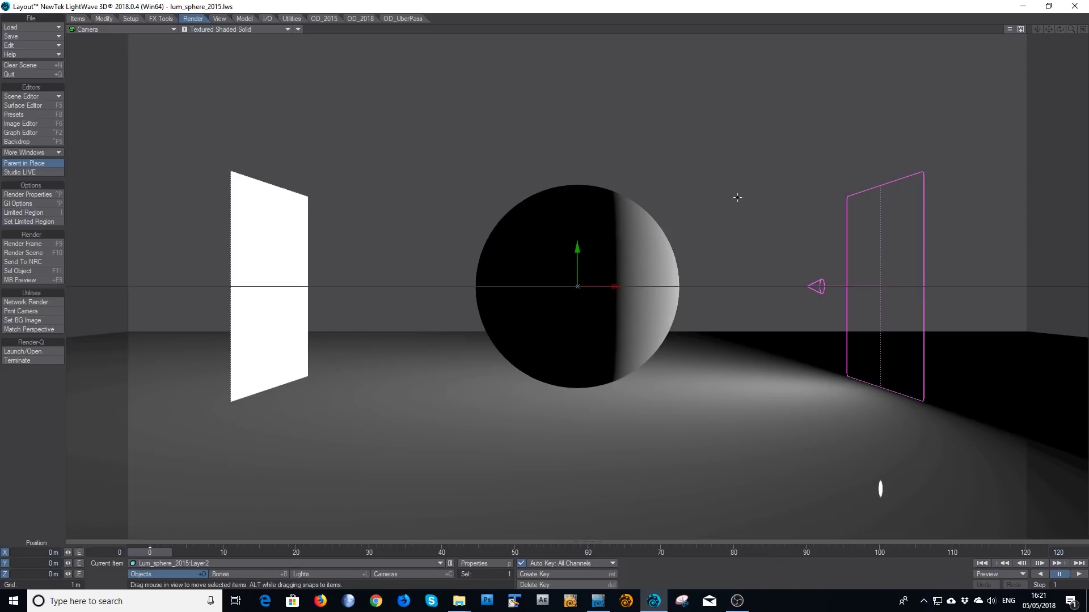
pyautogui.click(254, 29)
pyautogui.click(252, 82)
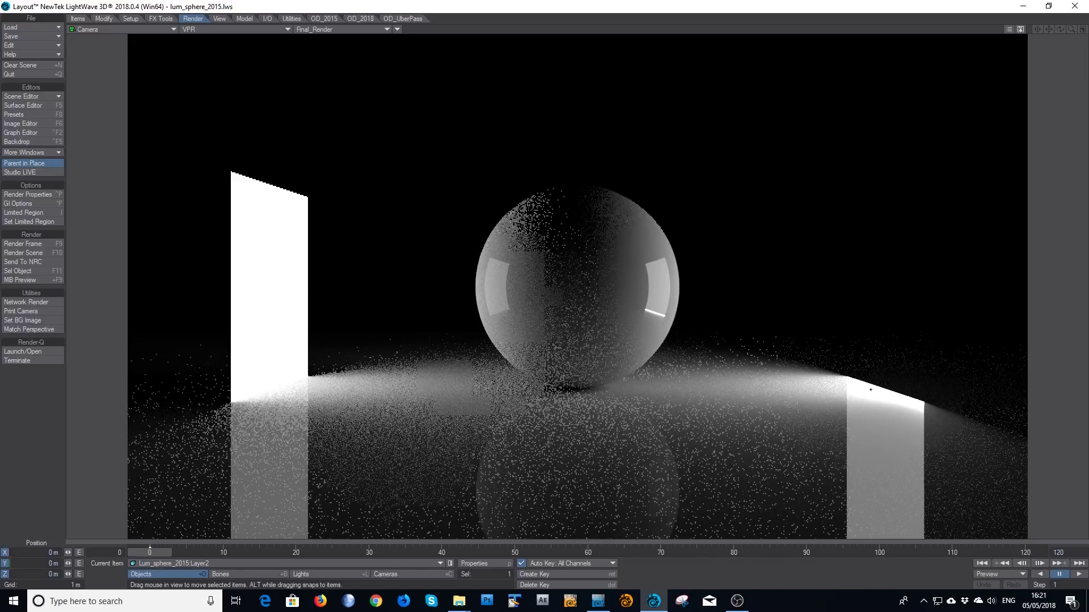
# Set the ground surface's Specular and Reflection to 0%.
pyautogui.press('F5')
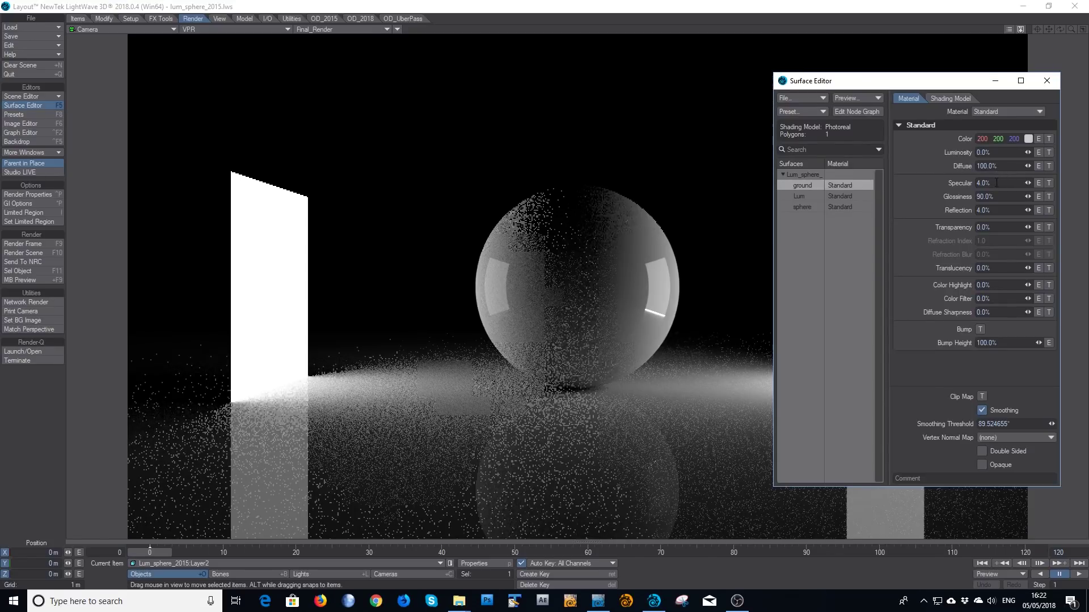
pyautogui.moveTo(996, 183); pyautogui.dragTo(955, 183)
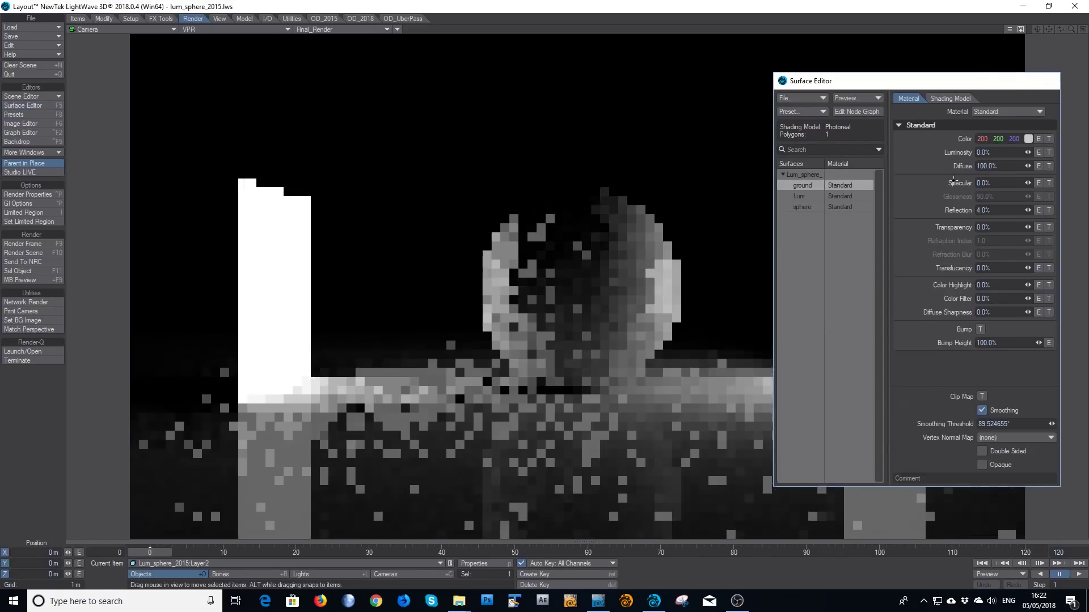
pyautogui.press('F5')
pyautogui.click(22, 105)
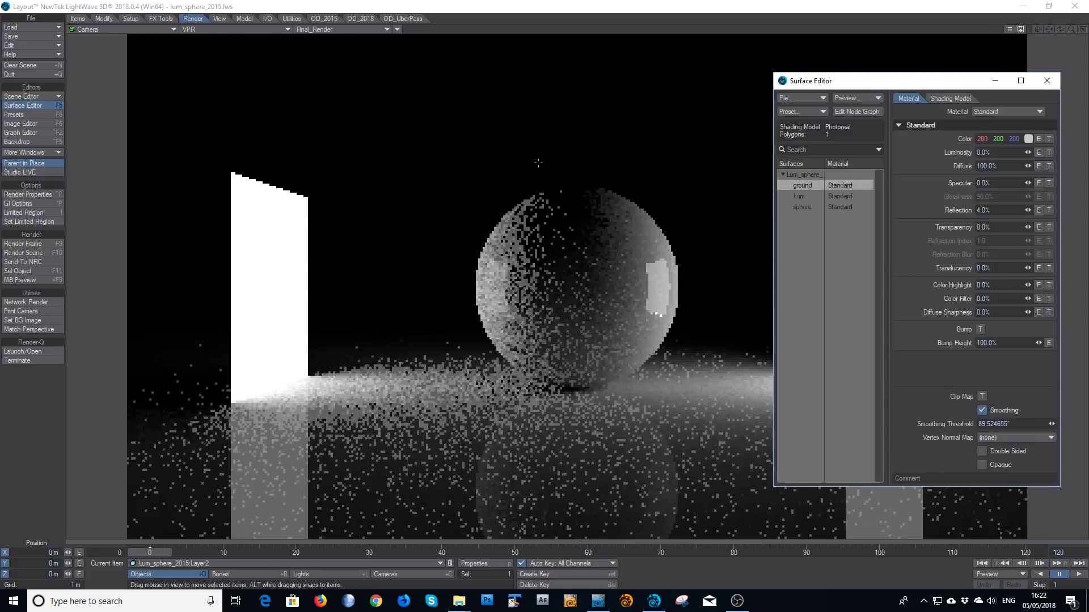
pyautogui.moveTo(997, 207); pyautogui.dragTo(963, 211)
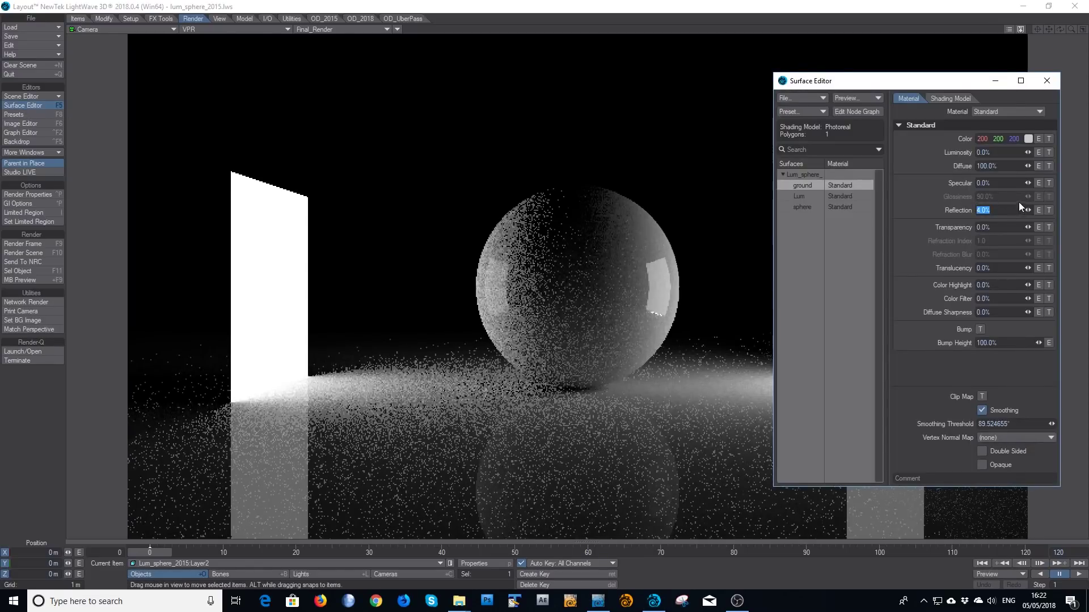
pyautogui.write('0')
pyautogui.press('Return')
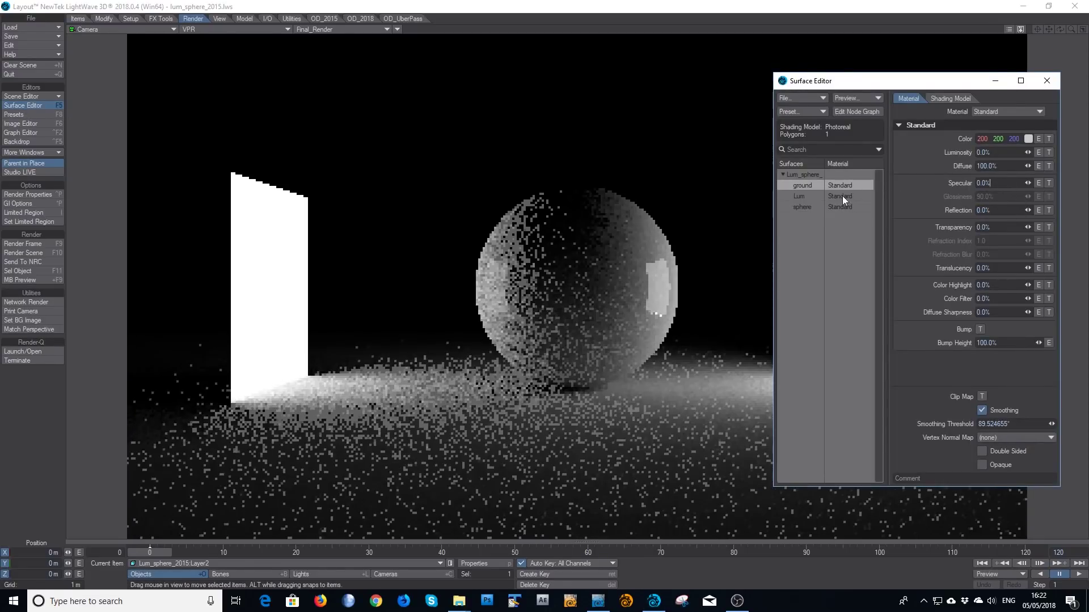
# Set the sphere surface's Specular and Reflection to 0% and close the Surface Editor.
pyautogui.click(818, 207)
pyautogui.doubleClick(998, 184)
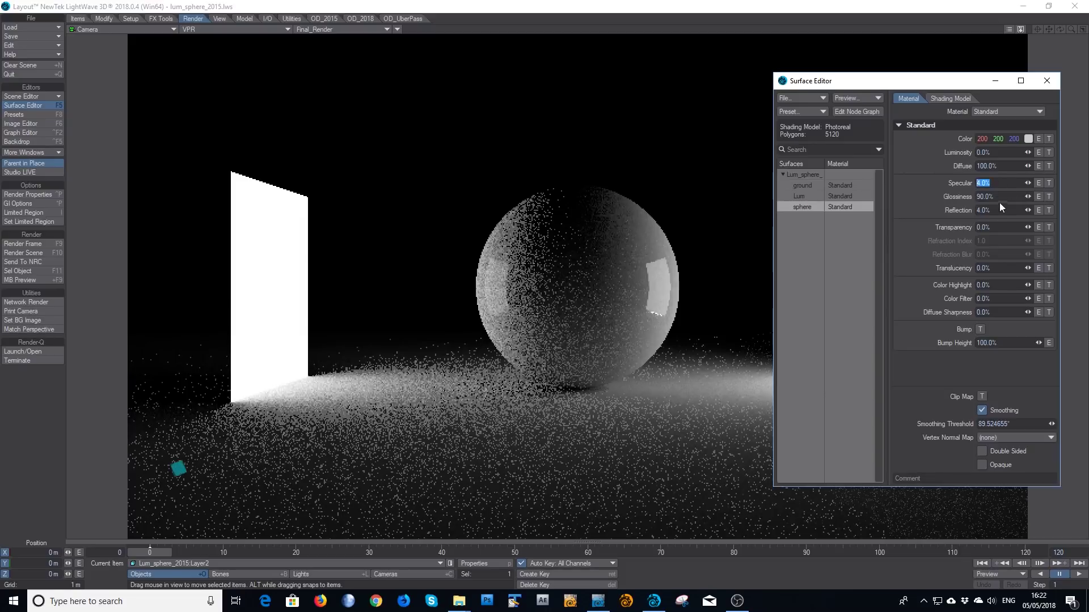
pyautogui.write('0')
pyautogui.press('Return')
pyautogui.doubleClick(998, 211)
pyautogui.write('0')
pyautogui.press('Return')
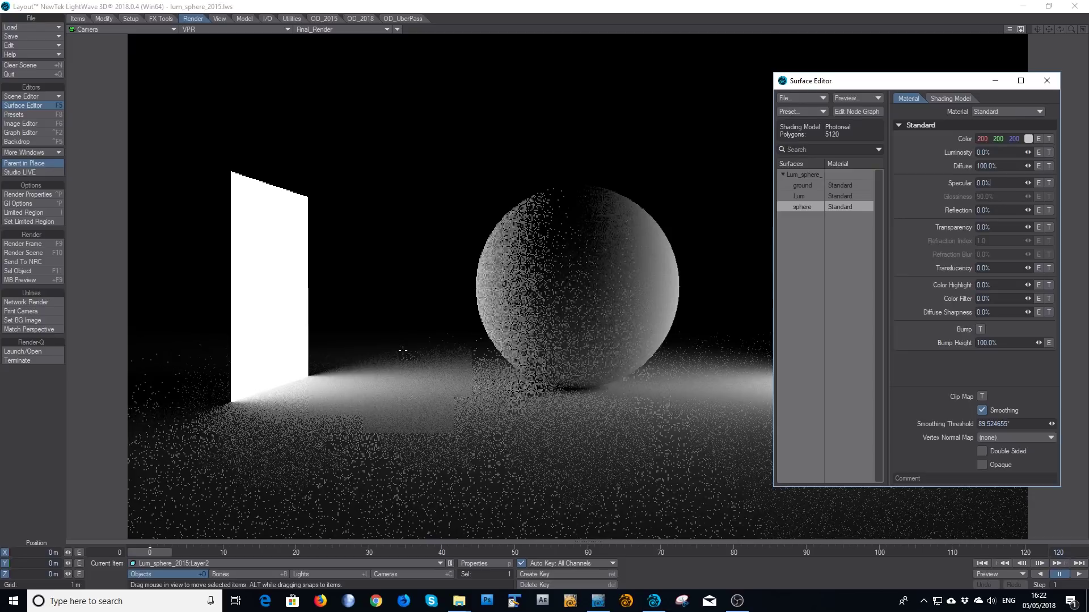
pyautogui.click(1046, 80)
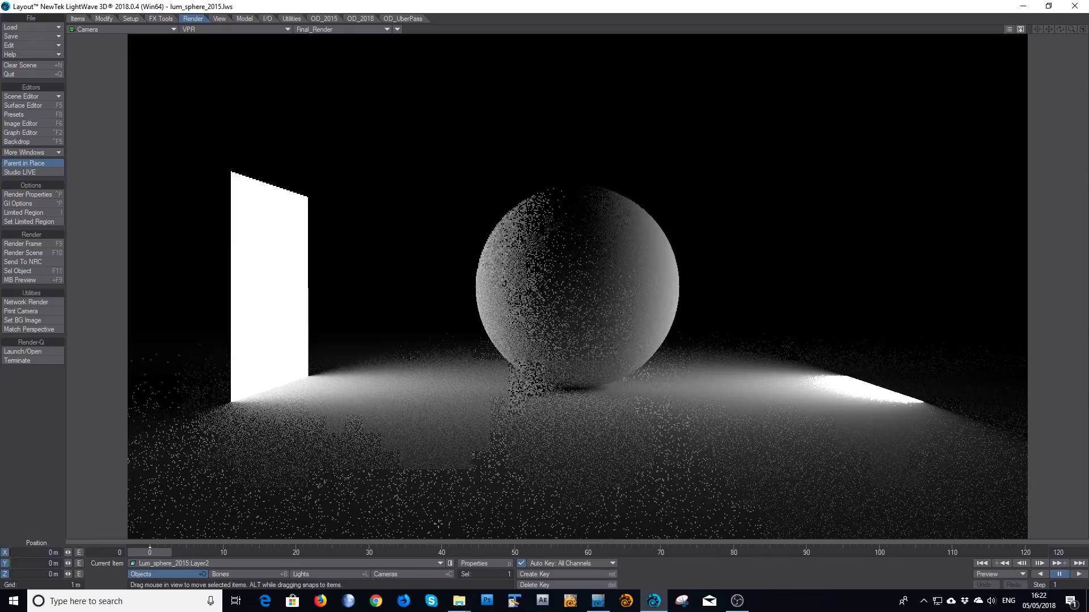
# Delete the Light Falloff node from the area light's node network and close the Node Editor.
pyautogui.click(339, 573)
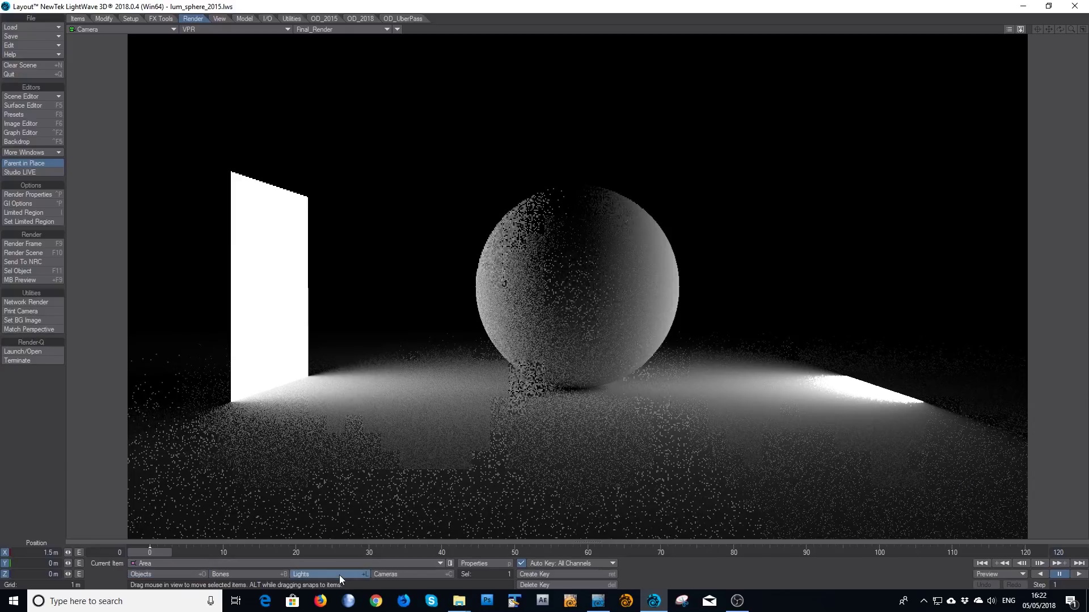
pyautogui.click(494, 563)
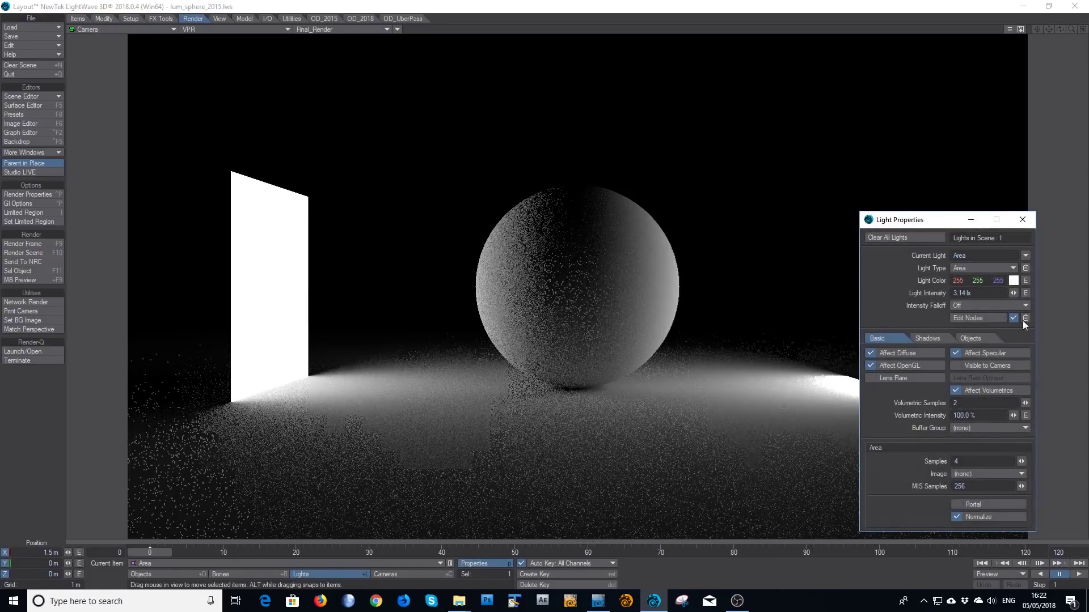
pyautogui.click(993, 318)
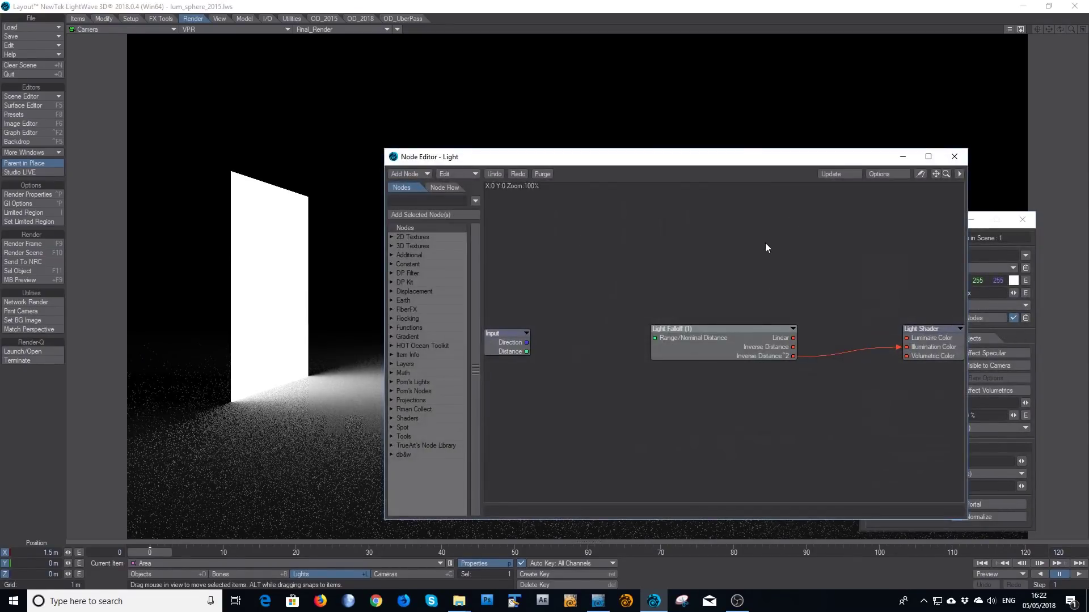
pyautogui.moveTo(753, 350); pyautogui.dragTo(750, 325)
pyautogui.moveTo(847, 254); pyautogui.dragTo(719, 333)
pyautogui.press('Delete')
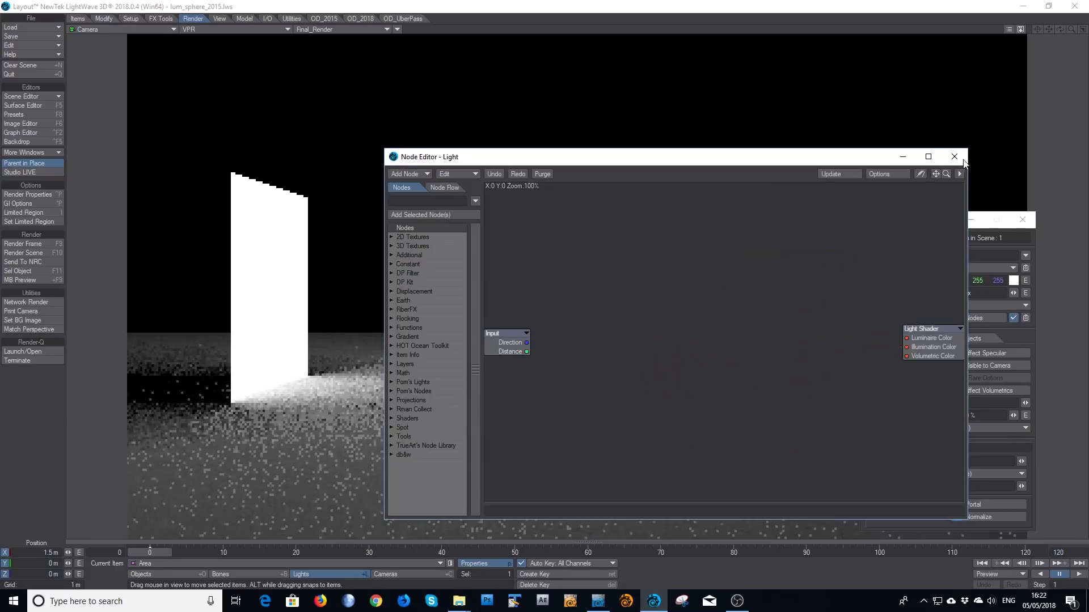
pyautogui.click(954, 156)
# Set the area light's Intensity Falloff to Inv Distance^2 and inspect both sides of the rendered sphere.
pyautogui.click(974, 305)
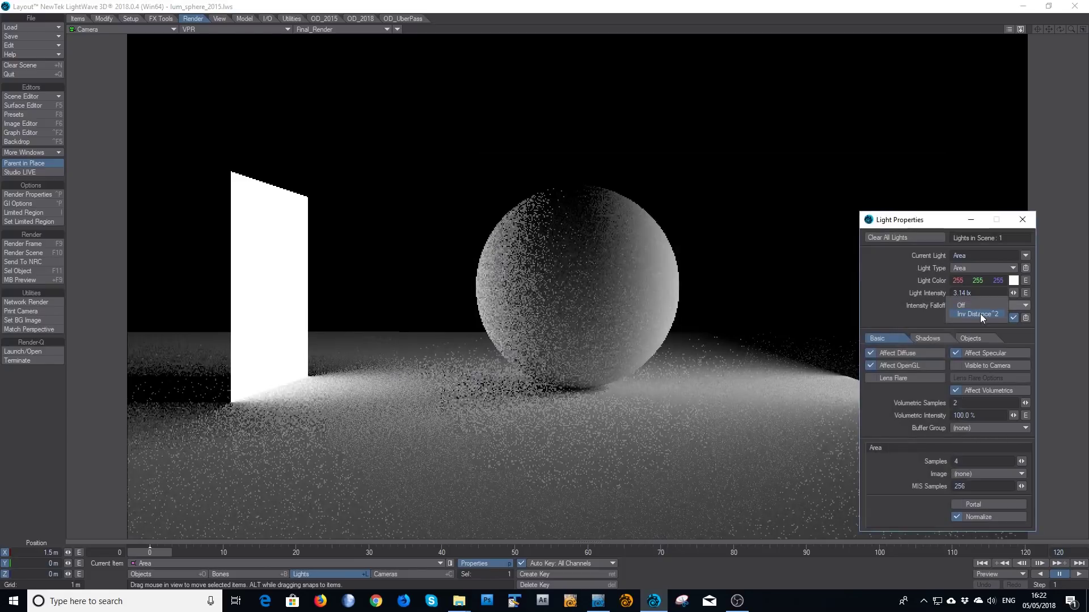
pyautogui.click(980, 314)
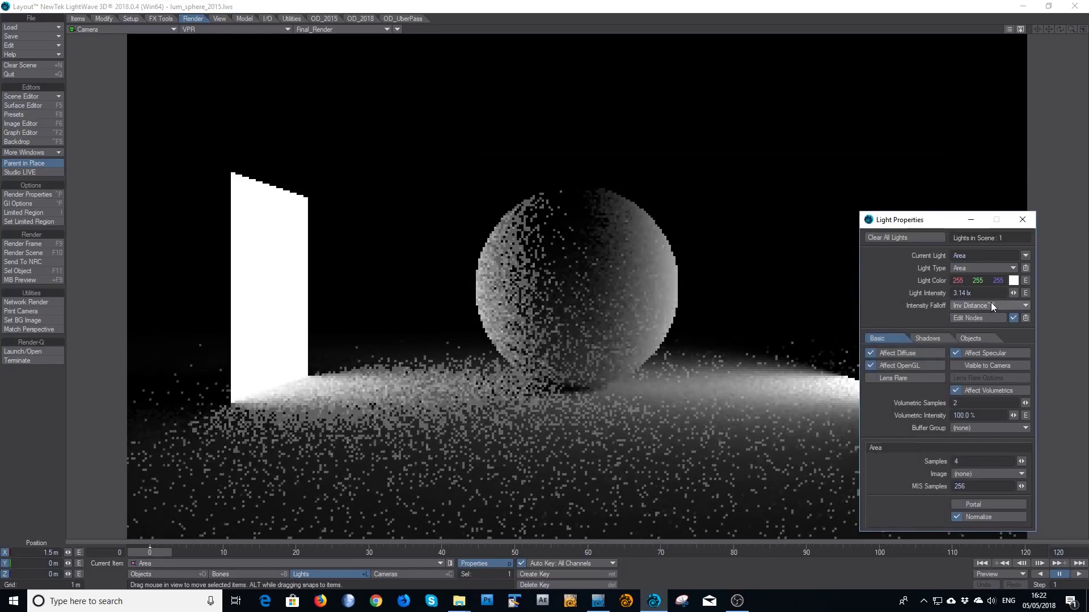
pyautogui.moveTo(936, 220); pyautogui.dragTo(441, 214)
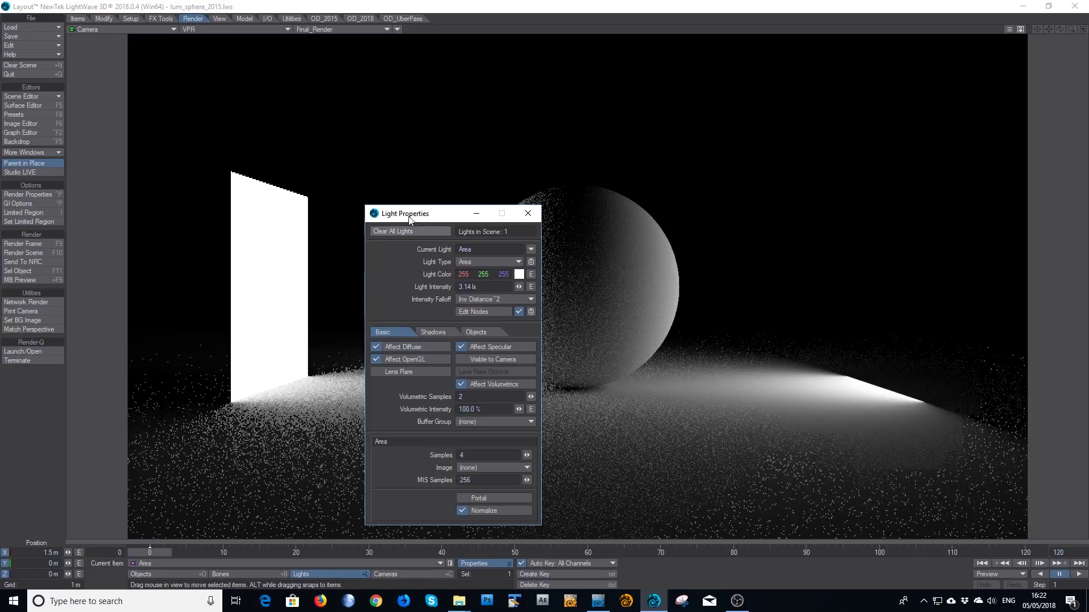
pyautogui.moveTo(407, 215); pyautogui.dragTo(677, 220)
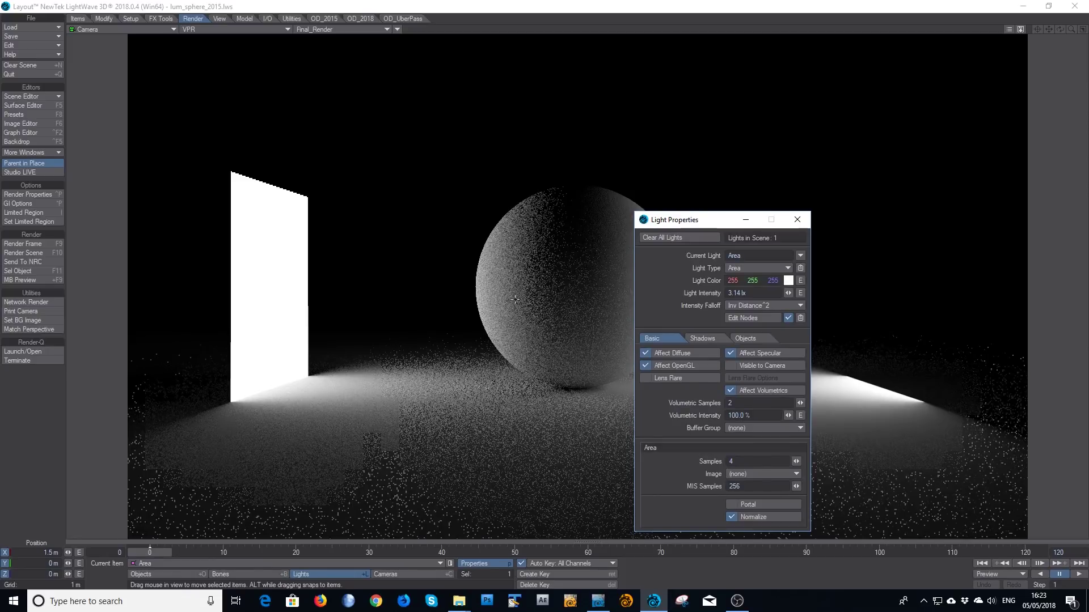
pyautogui.moveTo(708, 226); pyautogui.dragTo(943, 308)
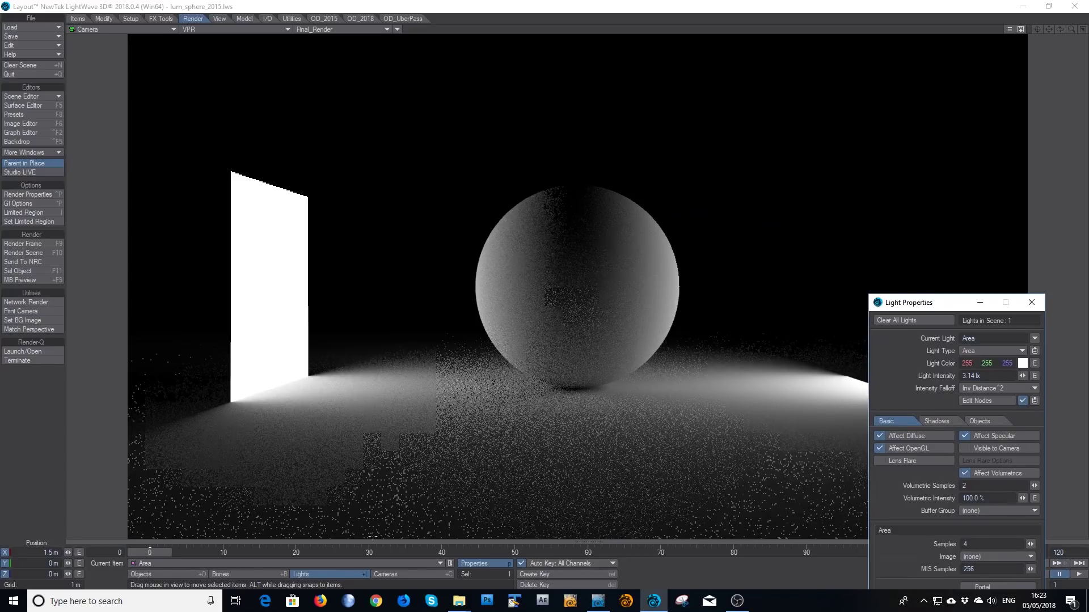
# Make the area light visible to the camera and close its properties.
pyautogui.click(993, 377)
pyautogui.moveTo(932, 303); pyautogui.dragTo(424, 202)
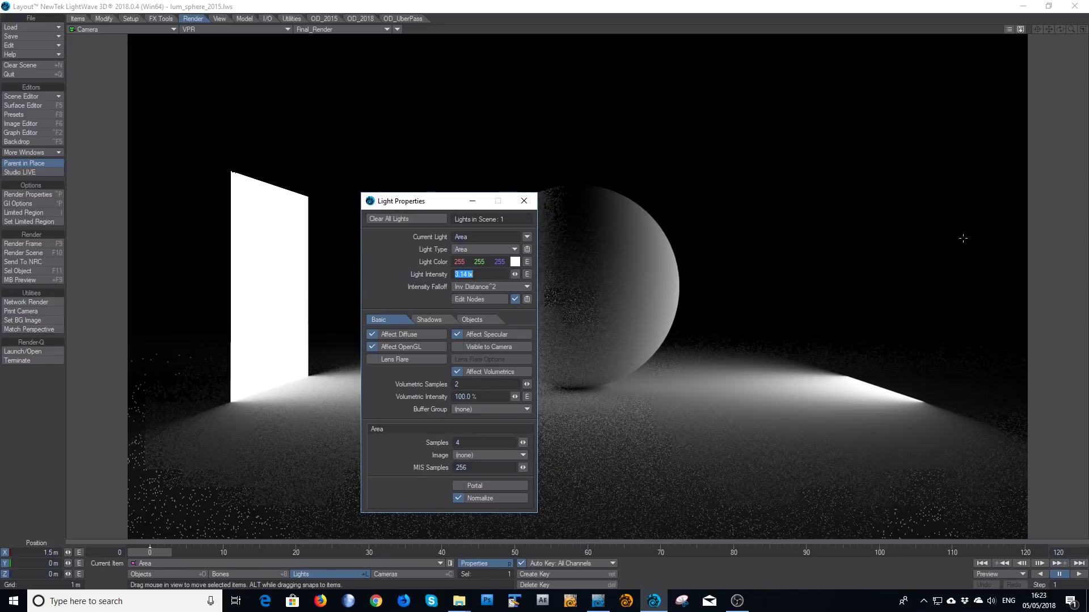
pyautogui.click(465, 347)
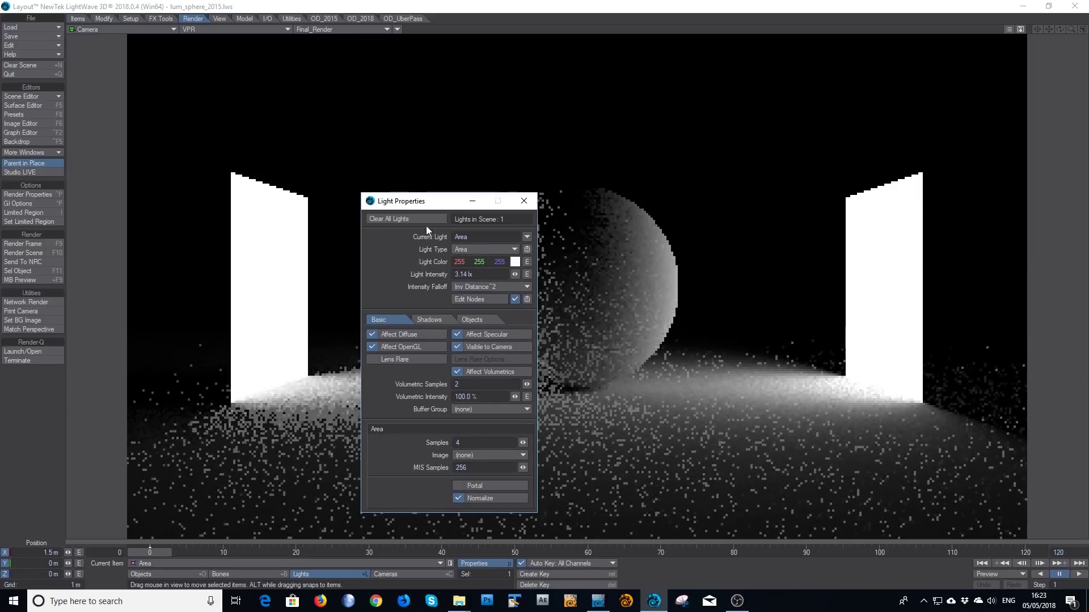
pyautogui.moveTo(429, 202); pyautogui.dragTo(684, 291)
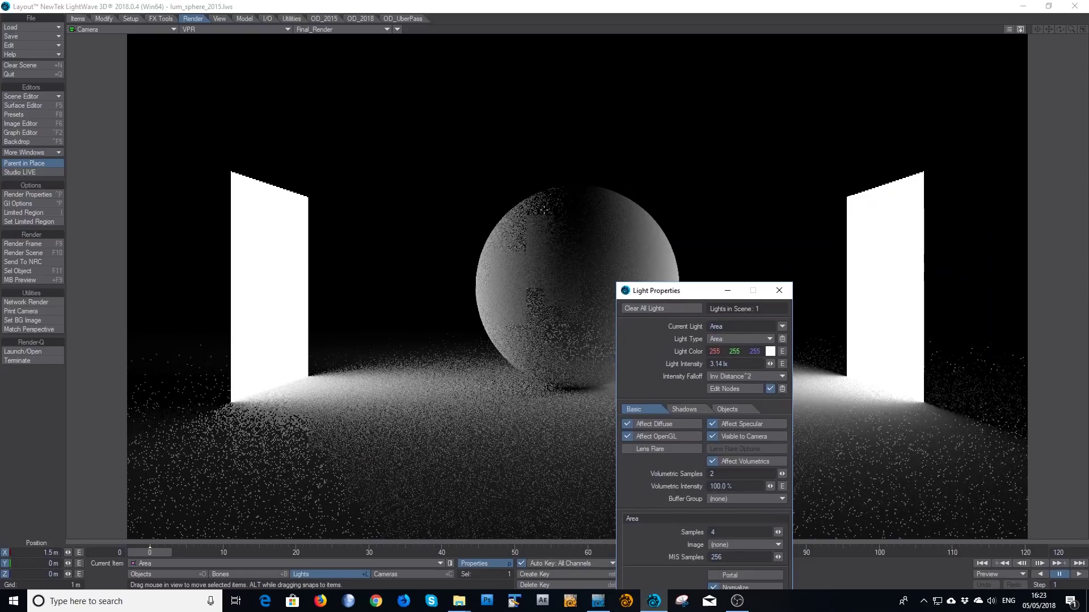
pyautogui.moveTo(703, 291); pyautogui.dragTo(939, 180)
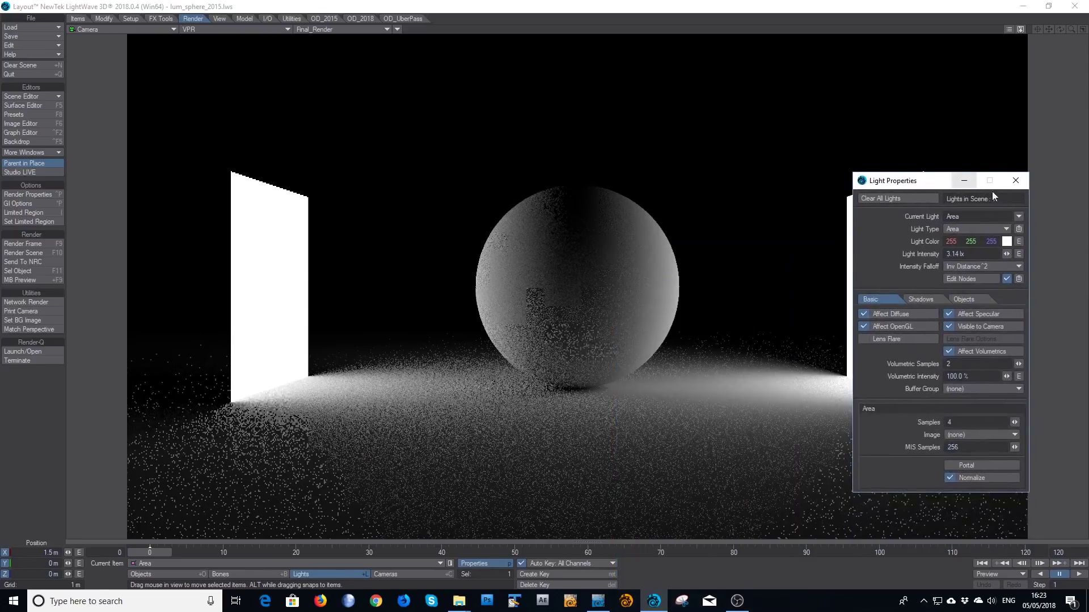
pyautogui.click(1015, 181)
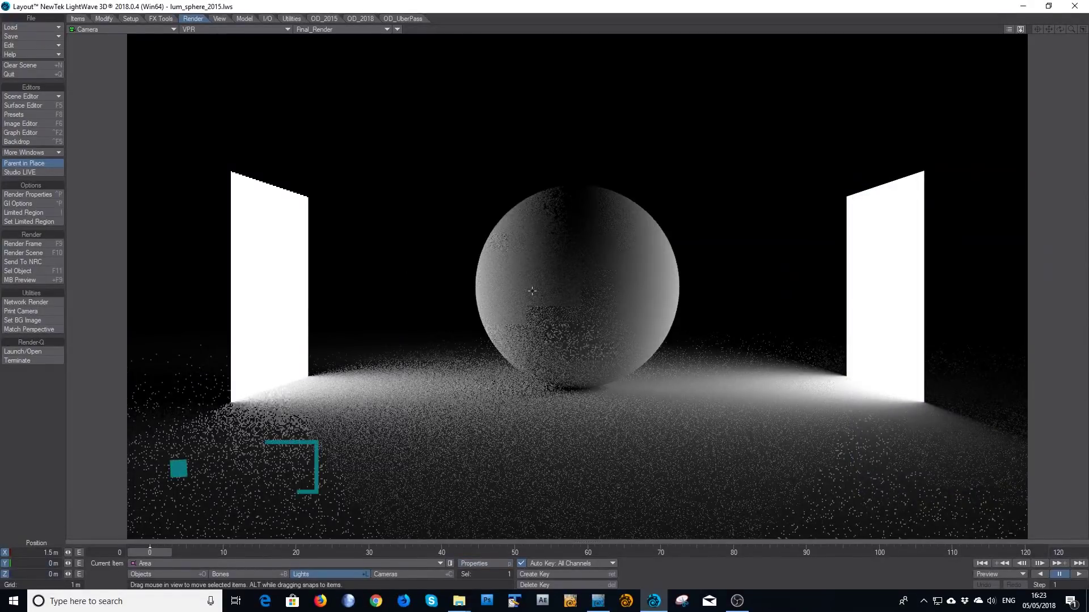
# Set the sphere surface's Specular and Reflection to 4% and open its Glossiness value for editing.
pyautogui.press('F5')
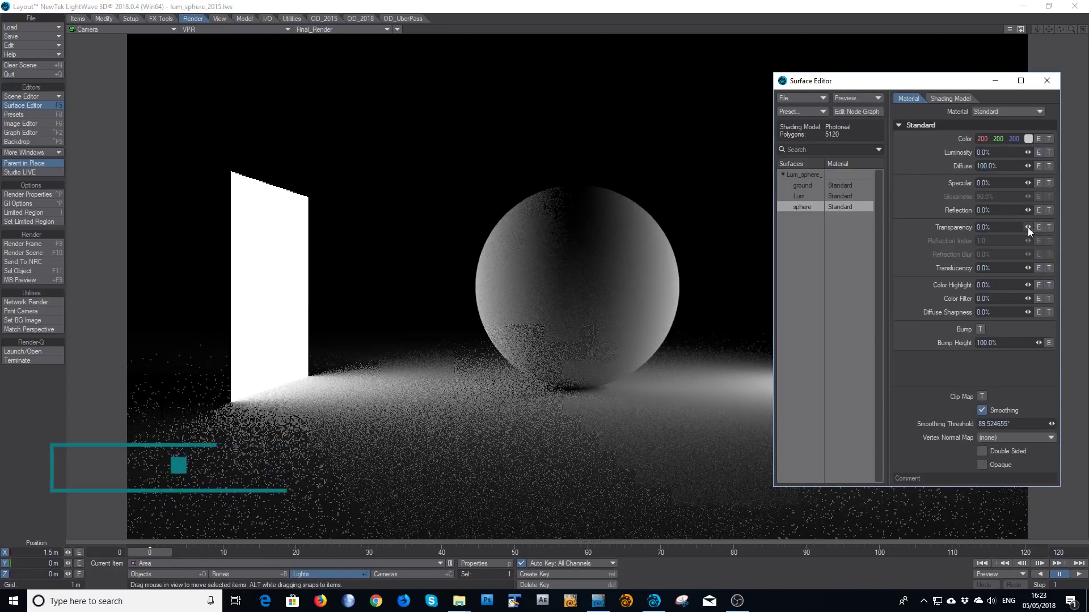
pyautogui.click(1004, 183)
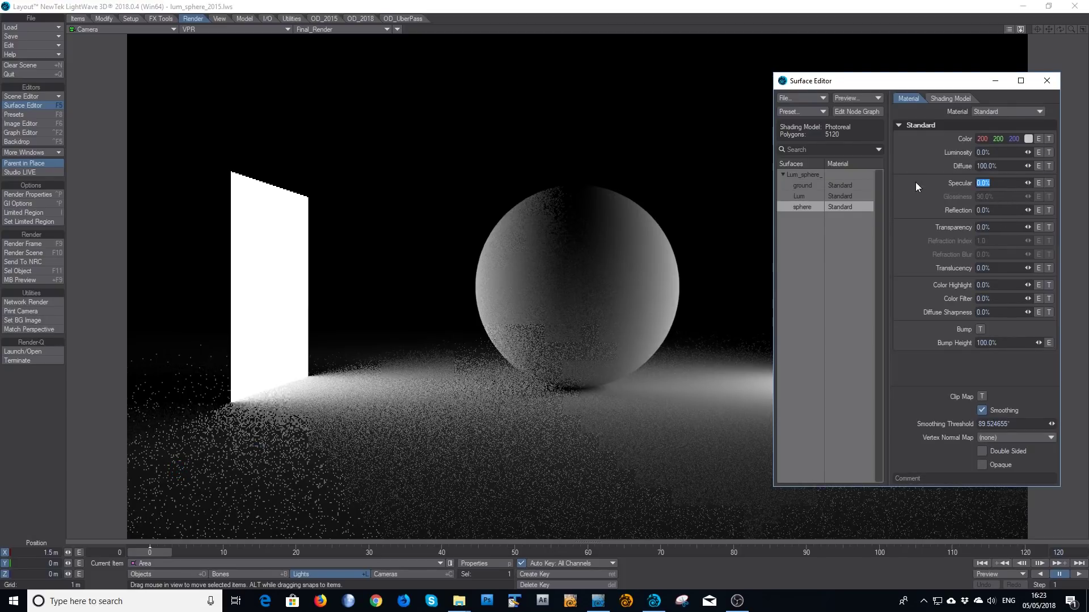
pyautogui.write('4')
pyautogui.press('Tab')
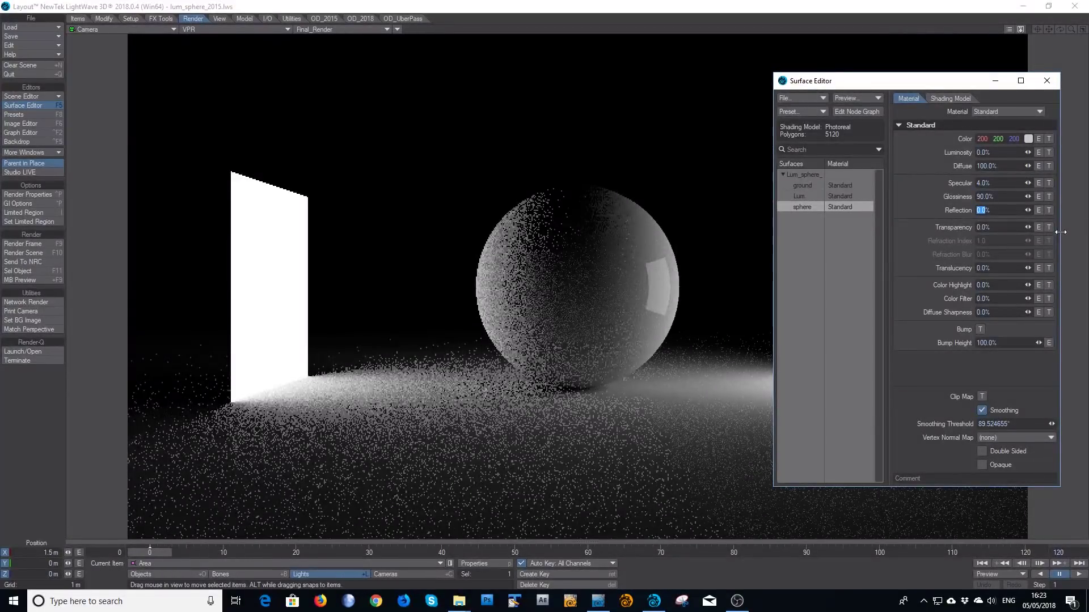
pyautogui.write('4')
pyautogui.press('Tab')
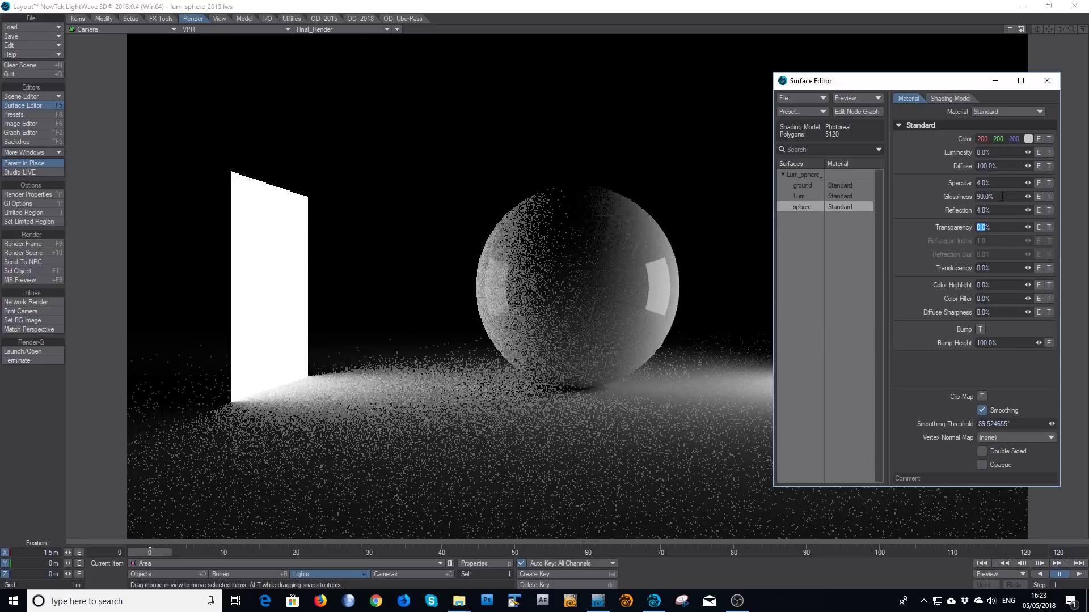
pyautogui.doubleClick(1002, 196)
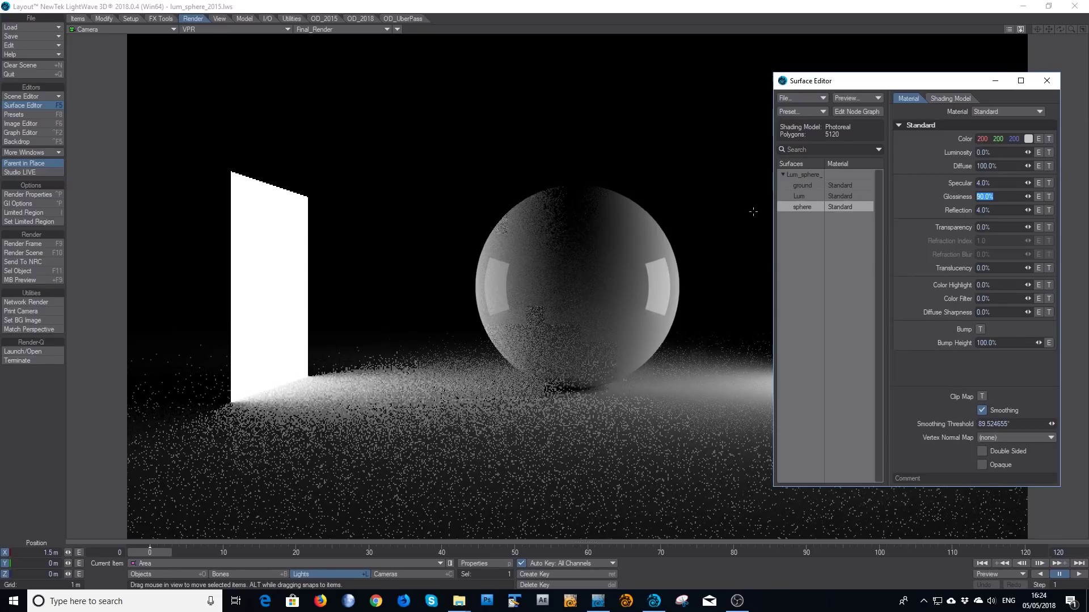
# Open the sphere surface's node graph, make room beside the Standard node, and add a scalar Fresnel node.
pyautogui.click(856, 112)
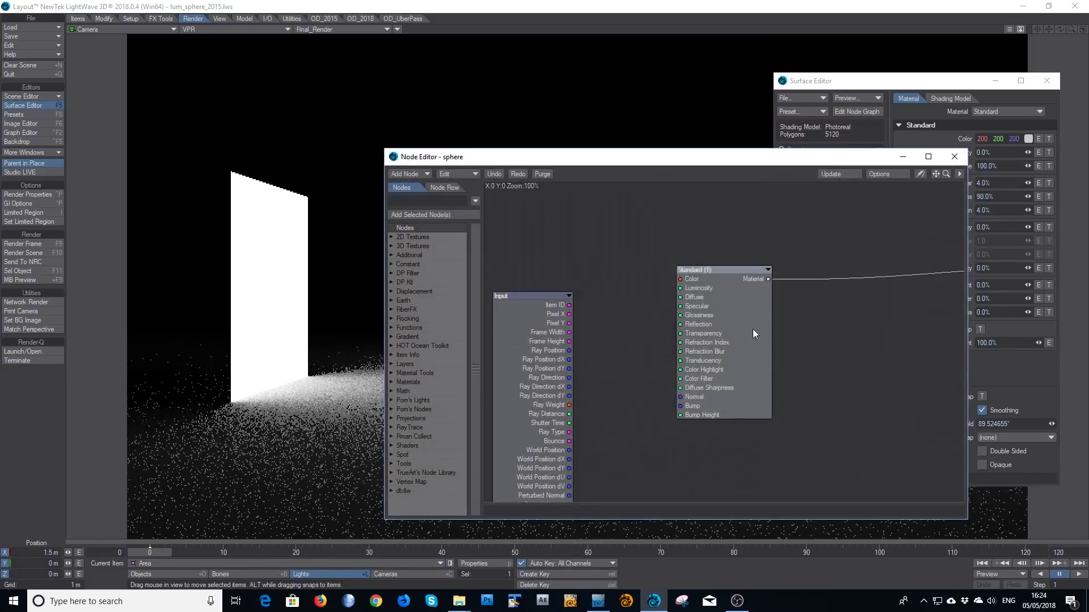
pyautogui.moveTo(716, 330); pyautogui.dragTo(845, 301)
pyautogui.click(419, 201)
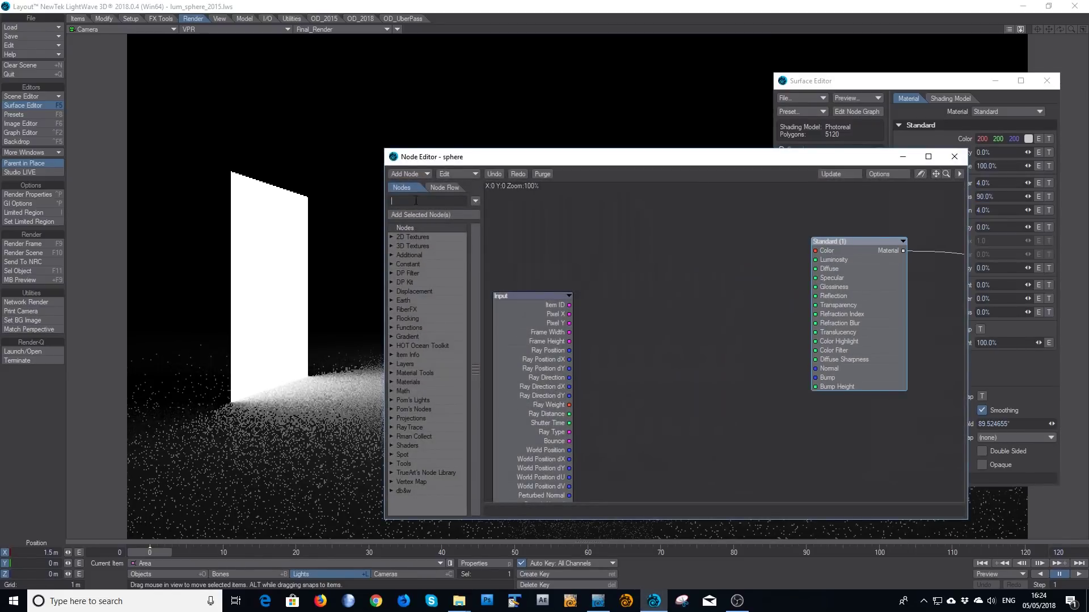
pyautogui.write('fre')
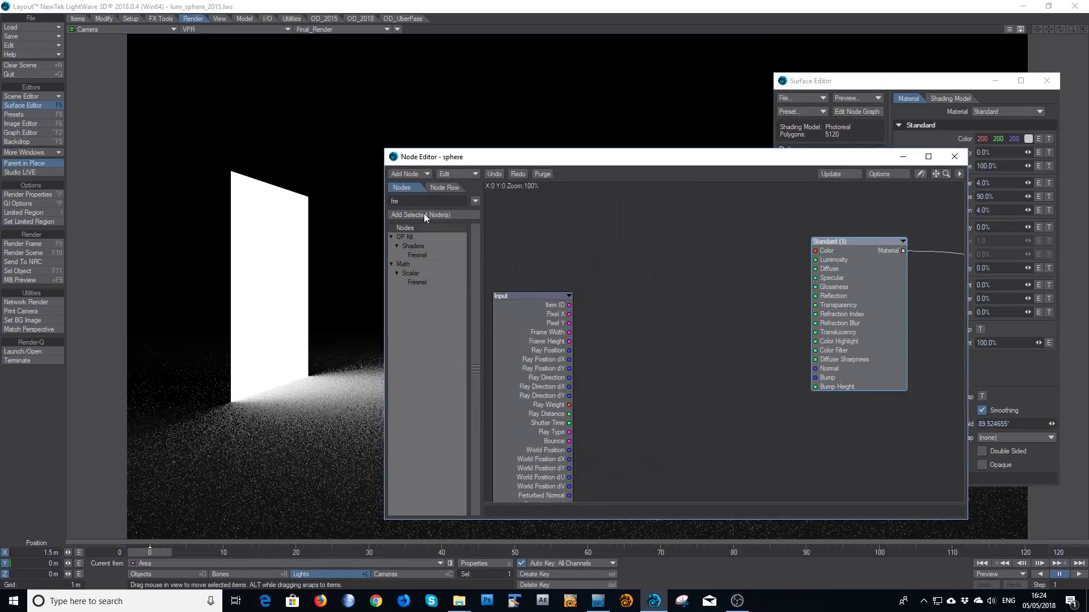
pyautogui.doubleClick(420, 282)
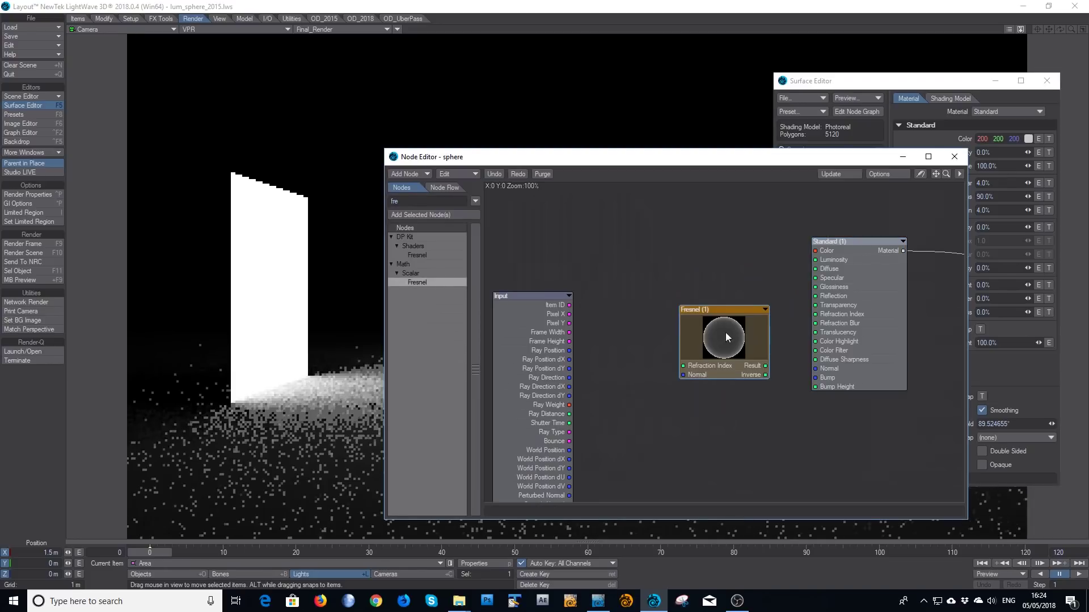
# Connect the Fresnel node's Result to Specular and Reflection and its Inverse to Diffuse, and close the Node Editor.
pyautogui.moveTo(726, 332); pyautogui.dragTo(686, 307)
pyautogui.moveTo(741, 333); pyautogui.dragTo(816, 278)
pyautogui.moveTo(741, 333); pyautogui.dragTo(815, 296)
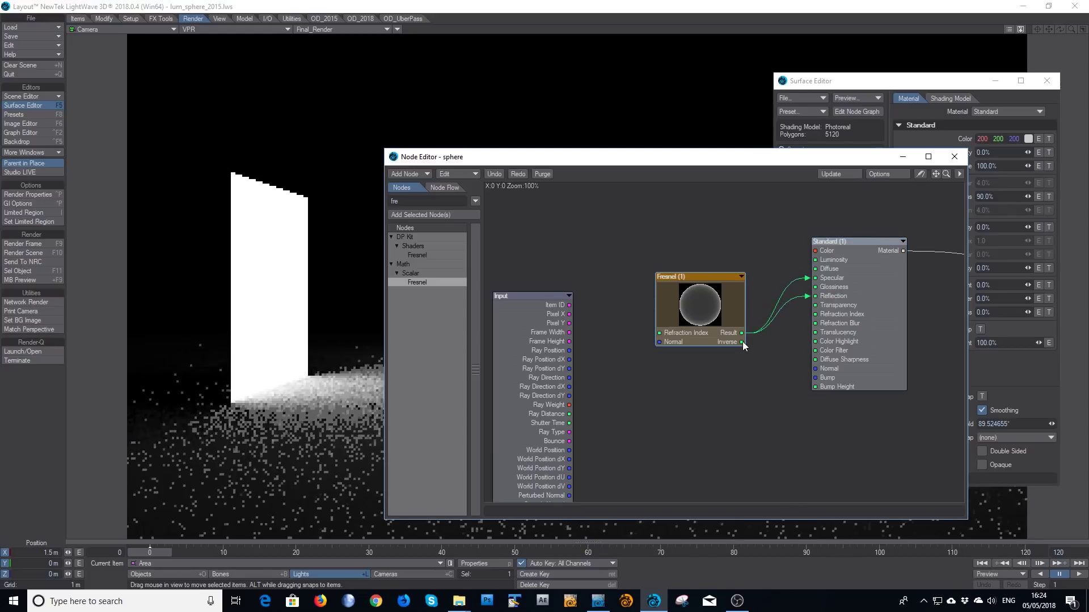
pyautogui.moveTo(742, 342); pyautogui.dragTo(815, 269)
pyautogui.moveTo(716, 326); pyautogui.dragTo(691, 288)
pyautogui.click(955, 158)
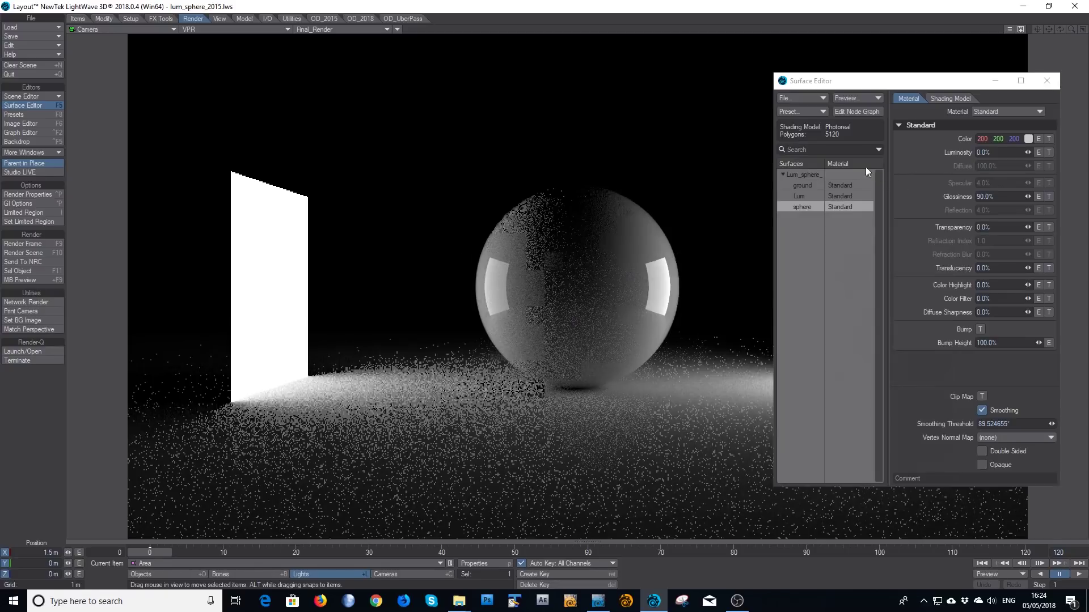
# Copy the sphere's Standard surface onto the ground surface and close the Surface Editor.
pyautogui.rightClick(809, 206)
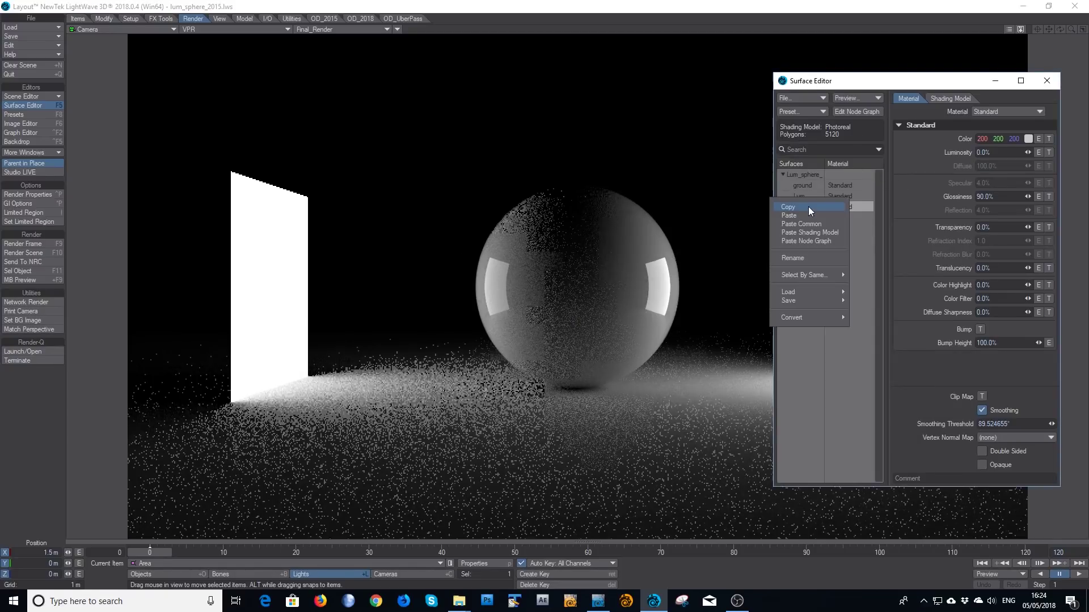
pyautogui.click(812, 186)
pyautogui.rightClick(812, 185)
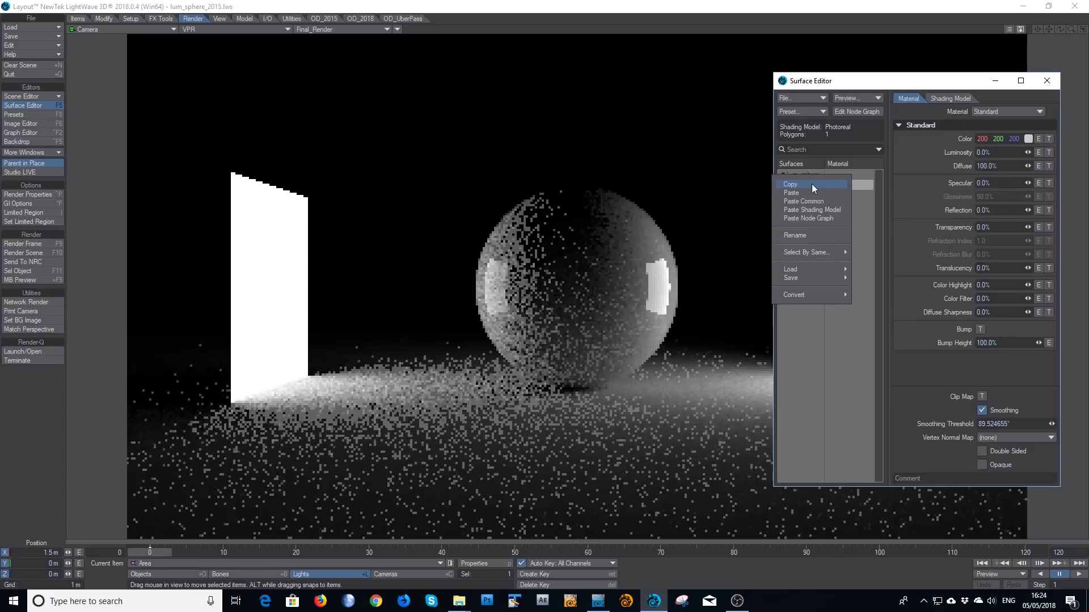
pyautogui.click(813, 194)
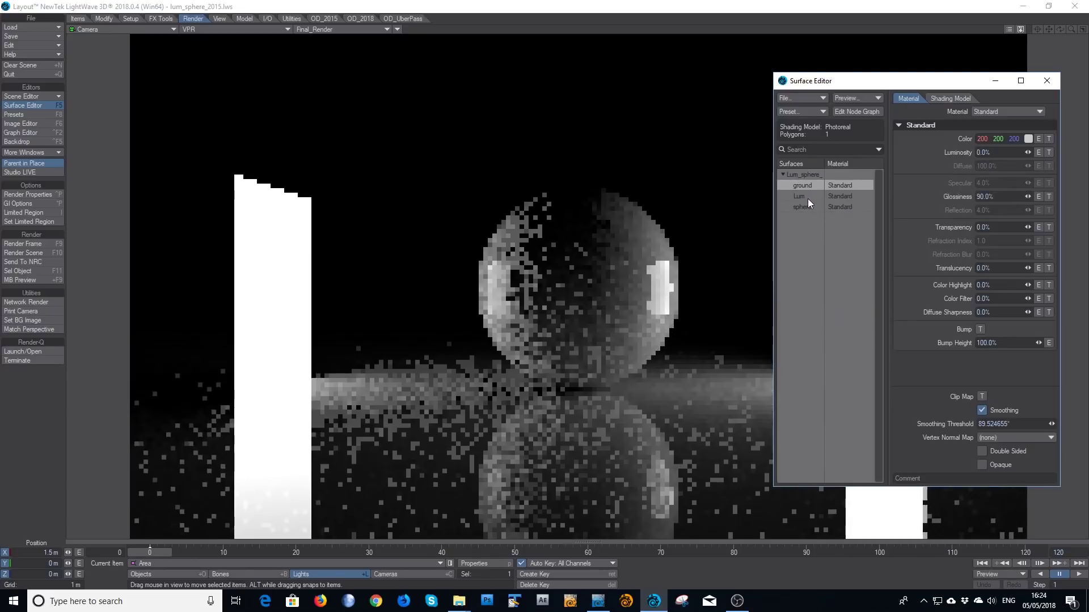
pyautogui.moveTo(920, 85); pyautogui.dragTo(813, 105)
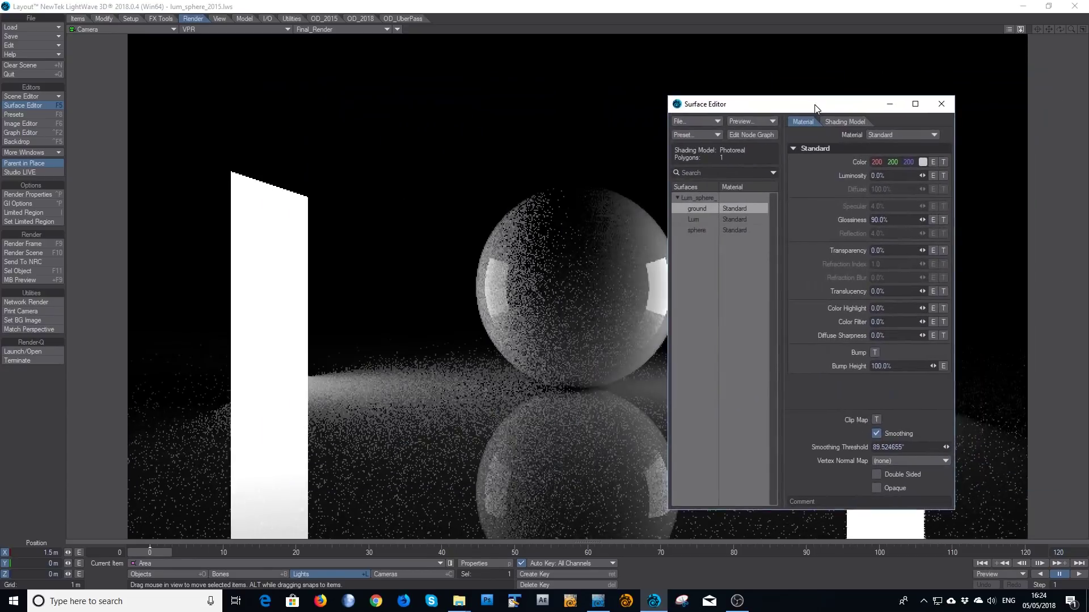
pyautogui.click(944, 104)
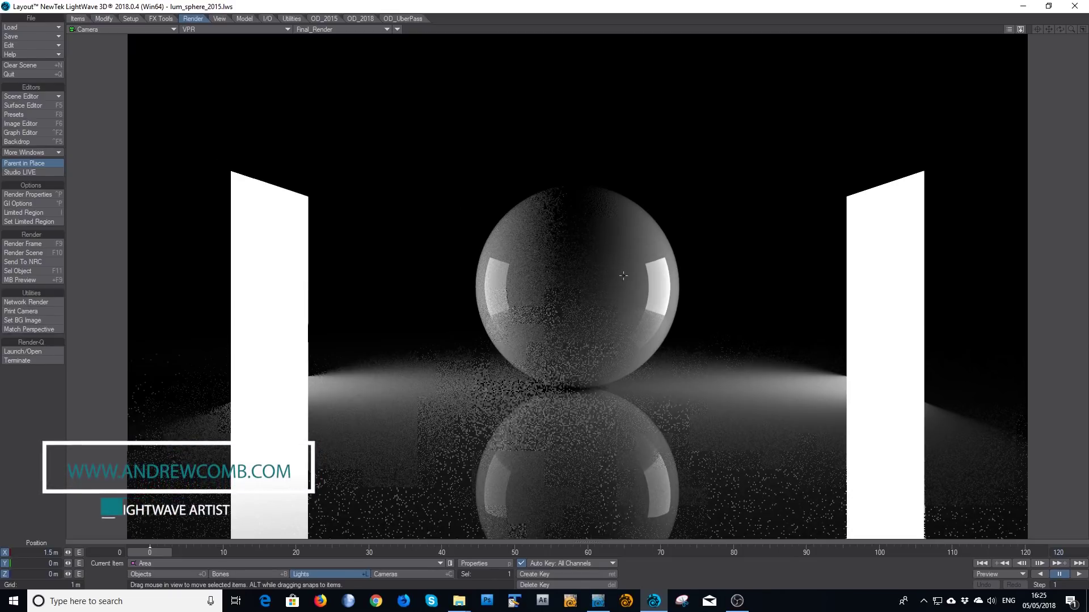
# Change the sphere's material to Principled BSDF and set its color to 200, 200, 200.
pyautogui.press('F5')
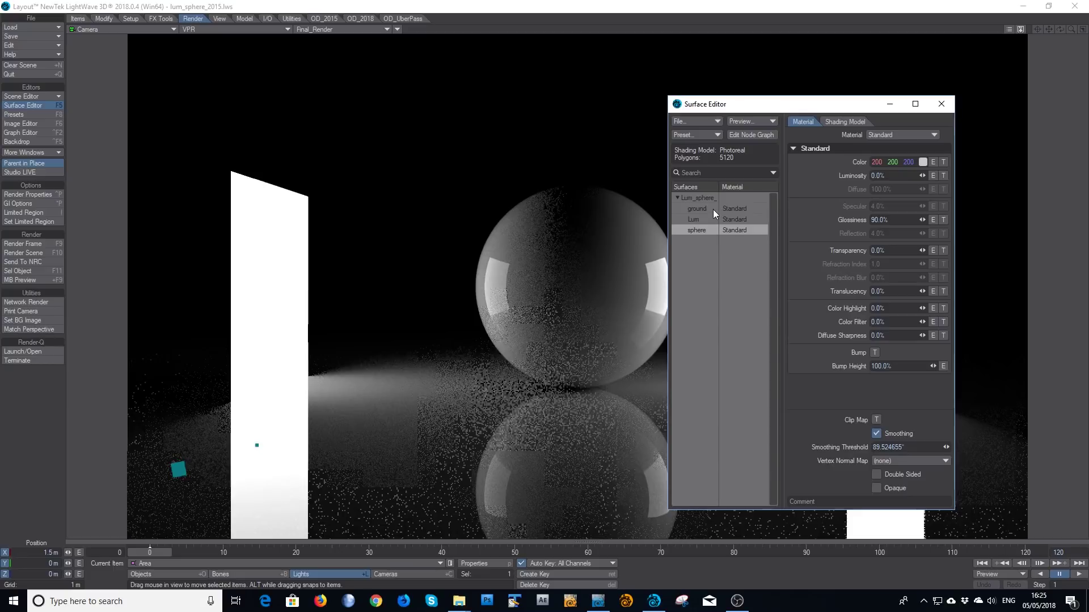
pyautogui.click(906, 136)
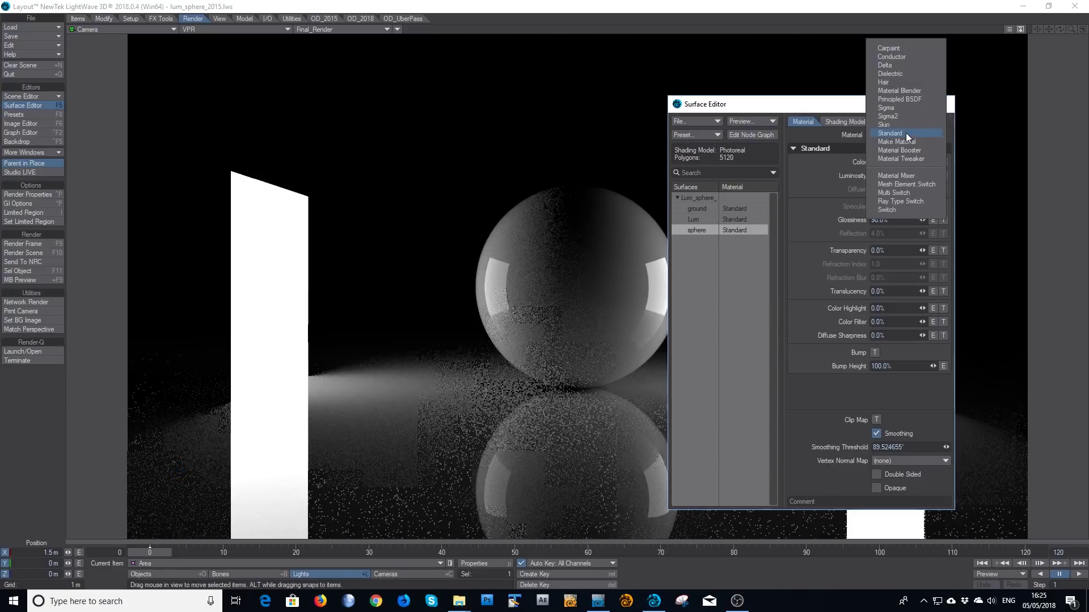
pyautogui.click(913, 100)
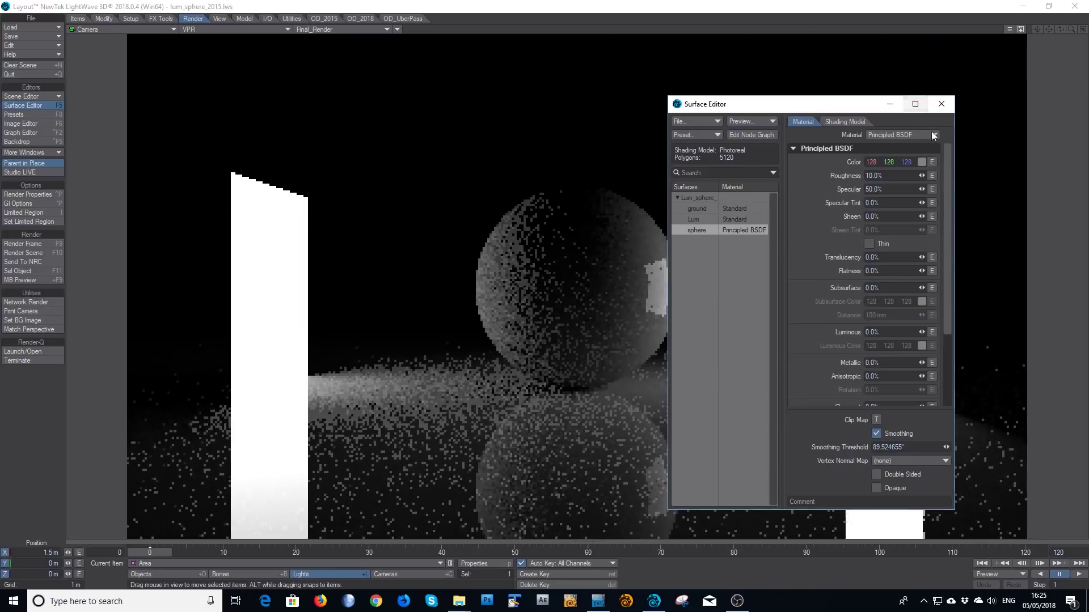
pyautogui.moveTo(923, 162); pyautogui.dragTo(964, 162)
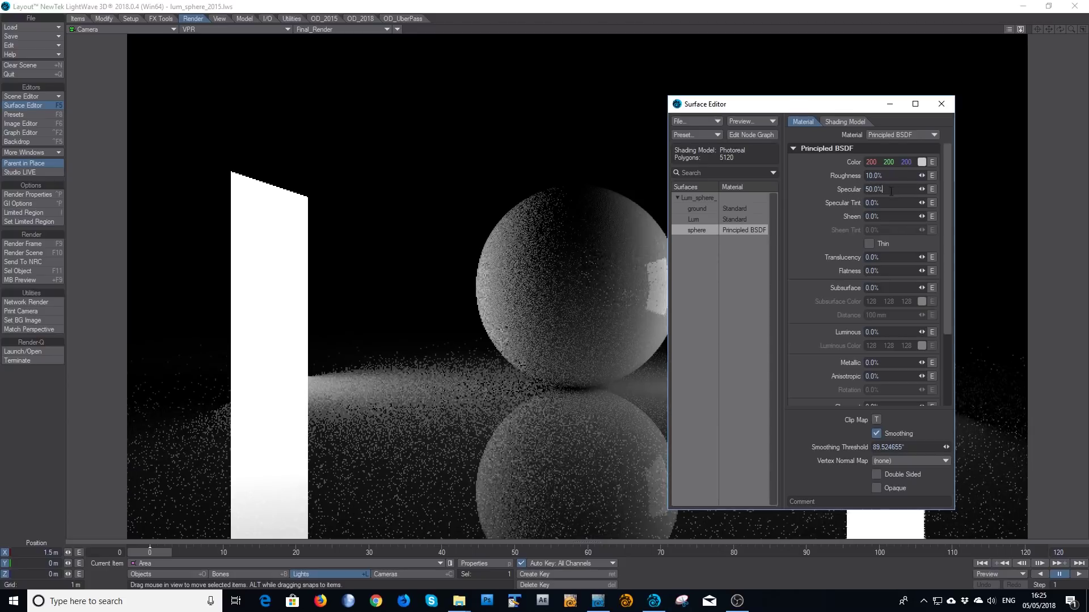
pyautogui.click(871, 190)
pyautogui.write('40')
pyautogui.press('Return')
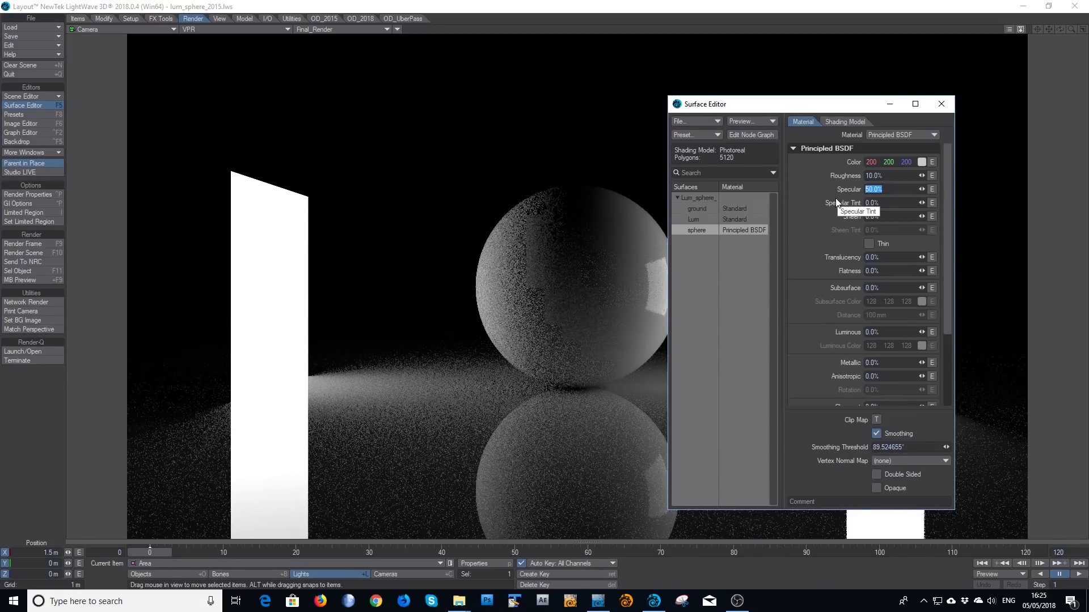
# Enable Glossy Reflections in the sphere's Photoreal shading model and return to its Principled BSDF settings.
pyautogui.click(850, 122)
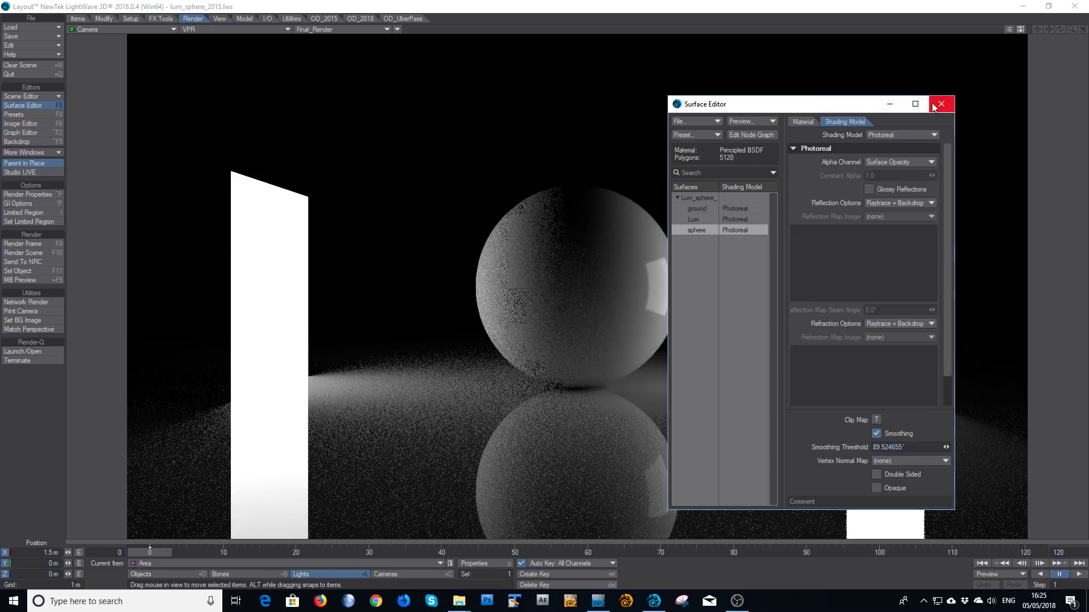
pyautogui.click(869, 190)
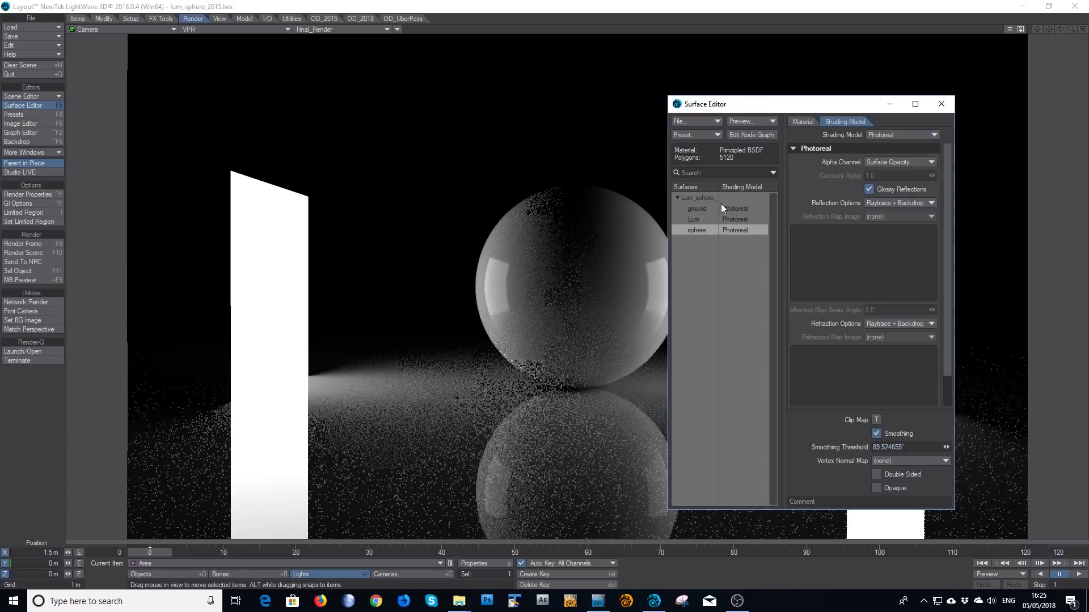
pyautogui.click(805, 122)
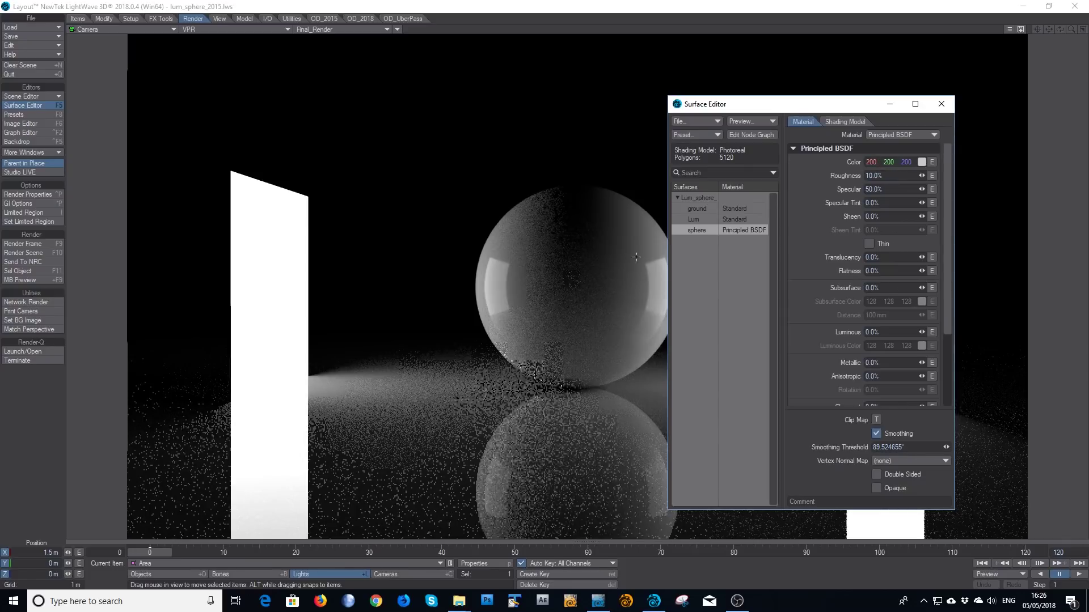
pyautogui.click(897, 189)
# View the Specular_Direct and Specular_Indirect buffers in the VPR preview to compare the two reflections on the sphere.
pyautogui.click(353, 29)
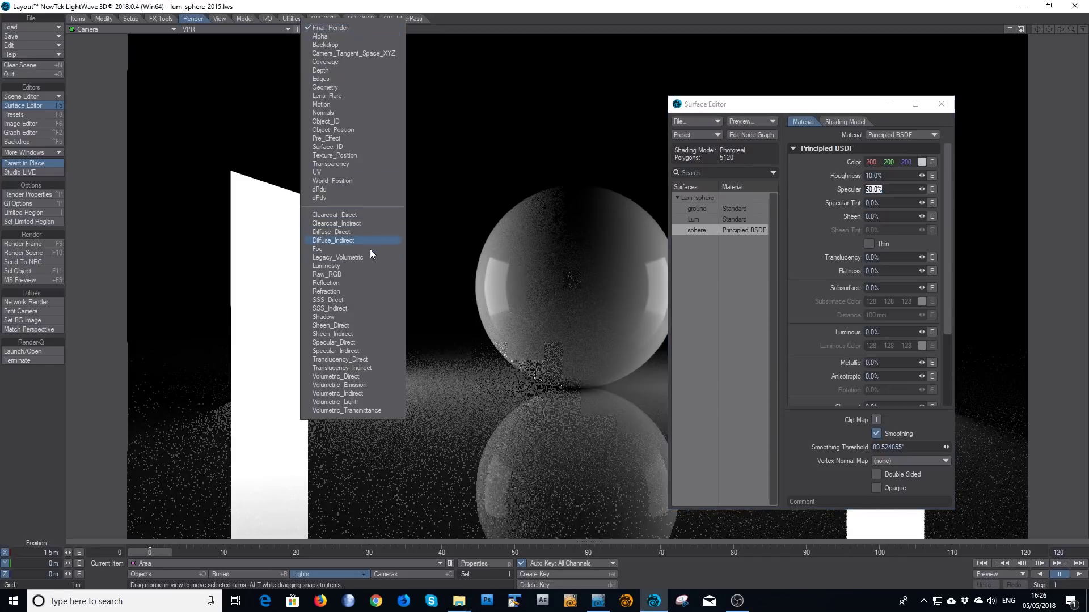
pyautogui.click(361, 342)
pyautogui.moveTo(818, 103); pyautogui.dragTo(317, 84)
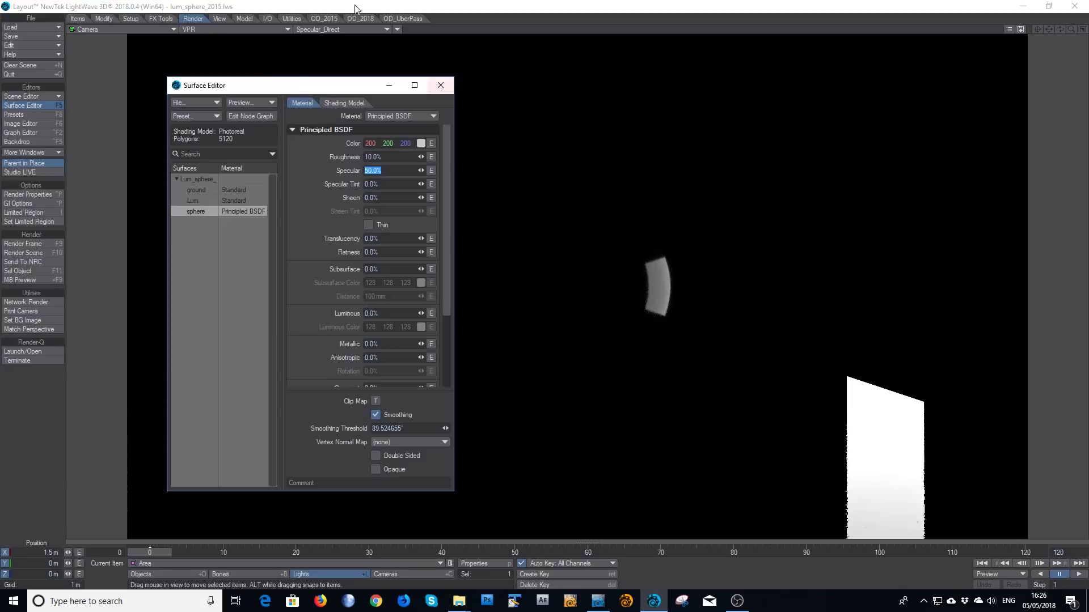
pyautogui.click(345, 29)
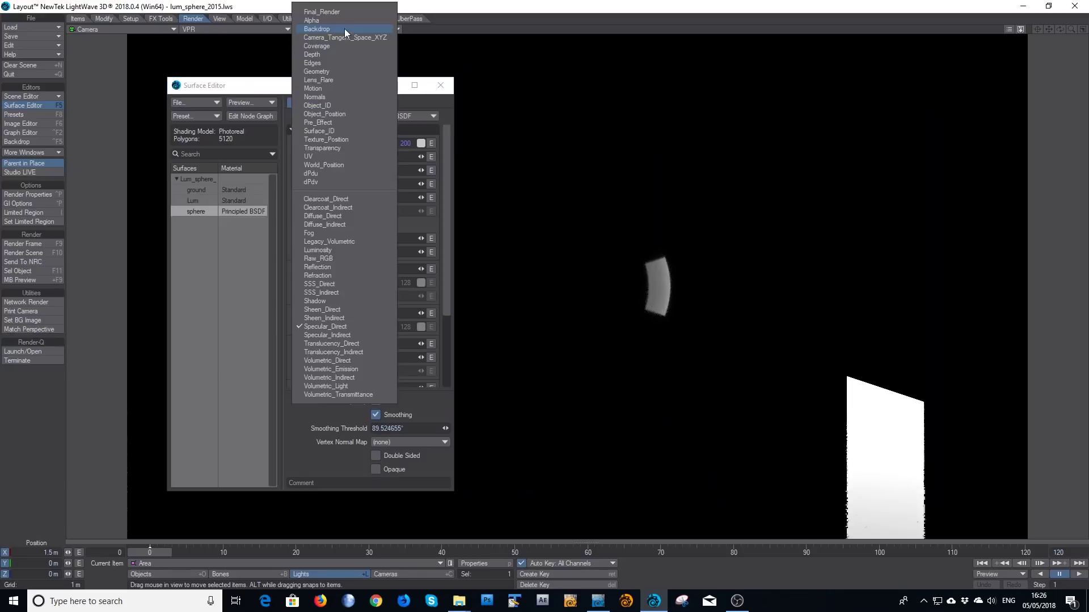
pyautogui.click(364, 335)
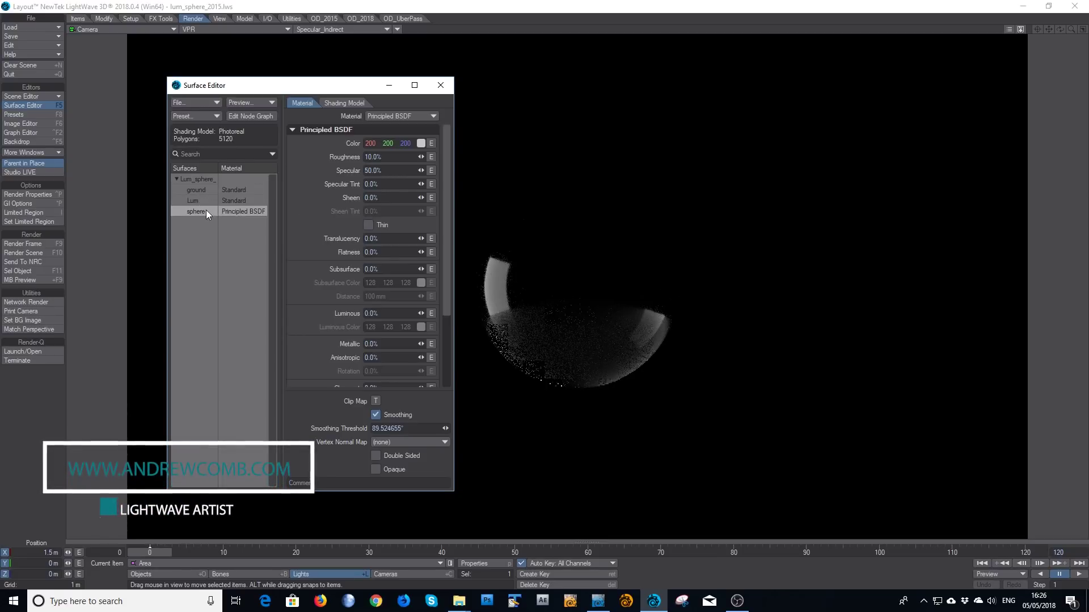
# Copy the sphere's Principled BSDF surface and paste it onto the ground surface.
pyautogui.rightClick(207, 214)
pyautogui.click(206, 192)
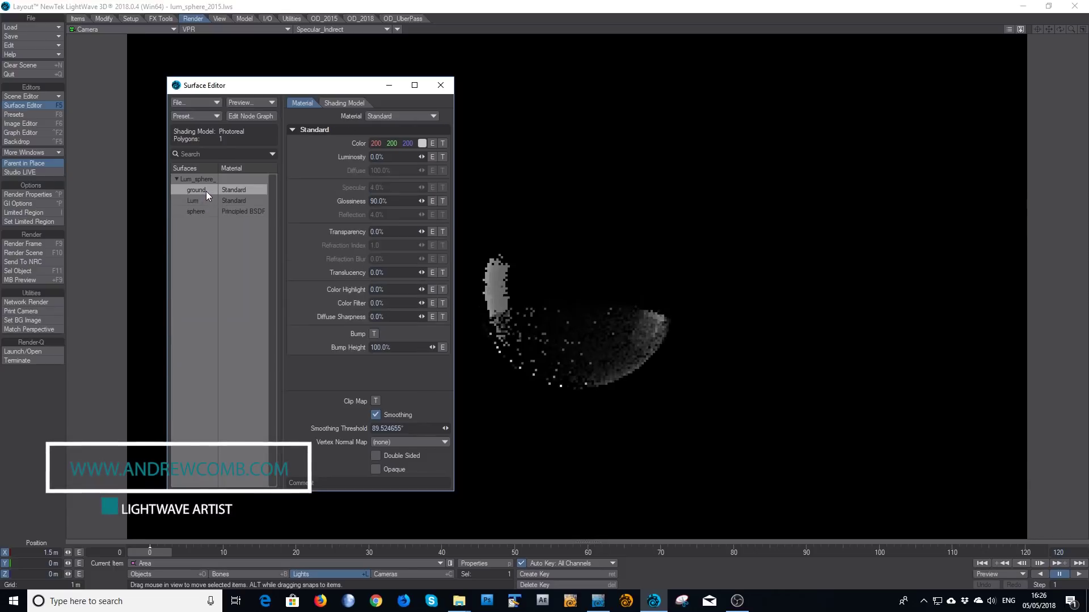
pyautogui.rightClick(206, 192)
pyautogui.click(205, 200)
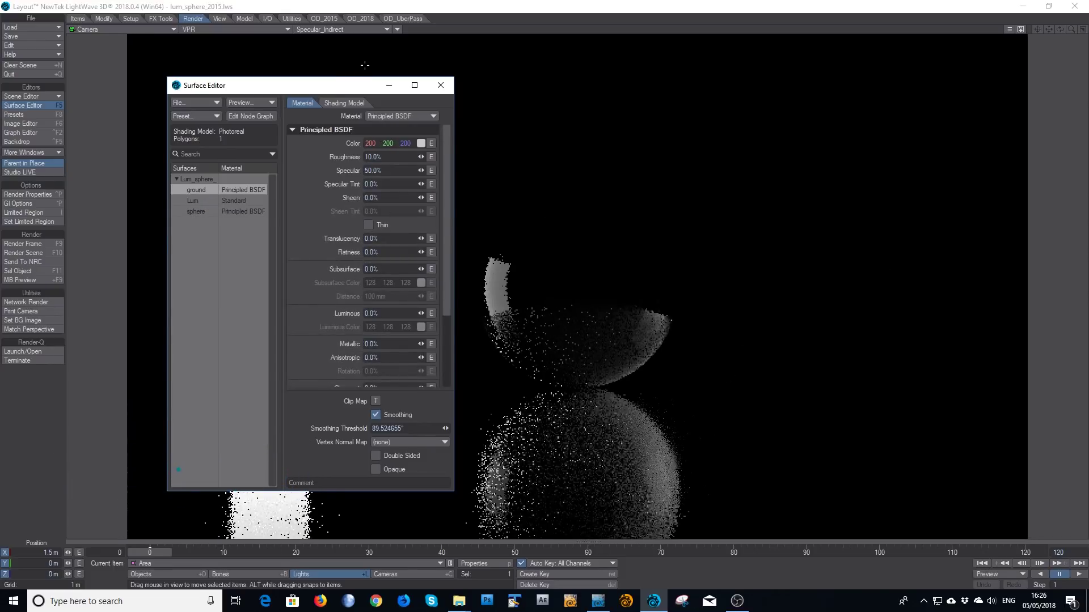
# Return the preview to the Final_Render buffer, close the Surface Editor, and switch the viewport out of VPR.
pyautogui.moveTo(345, 86); pyautogui.dragTo(750, 100)
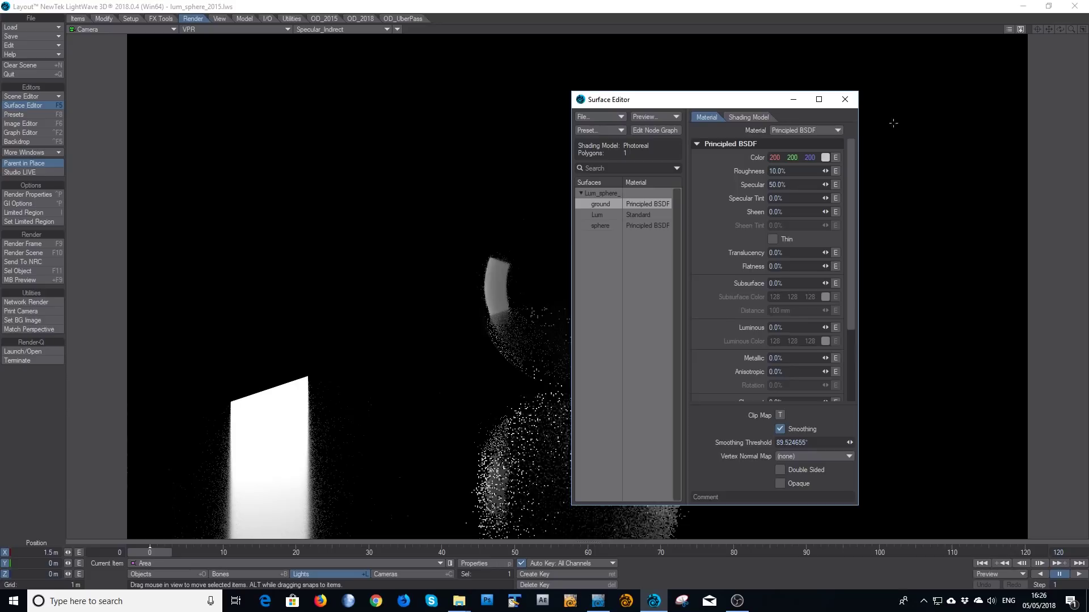
pyautogui.click(324, 29)
pyautogui.click(320, 12)
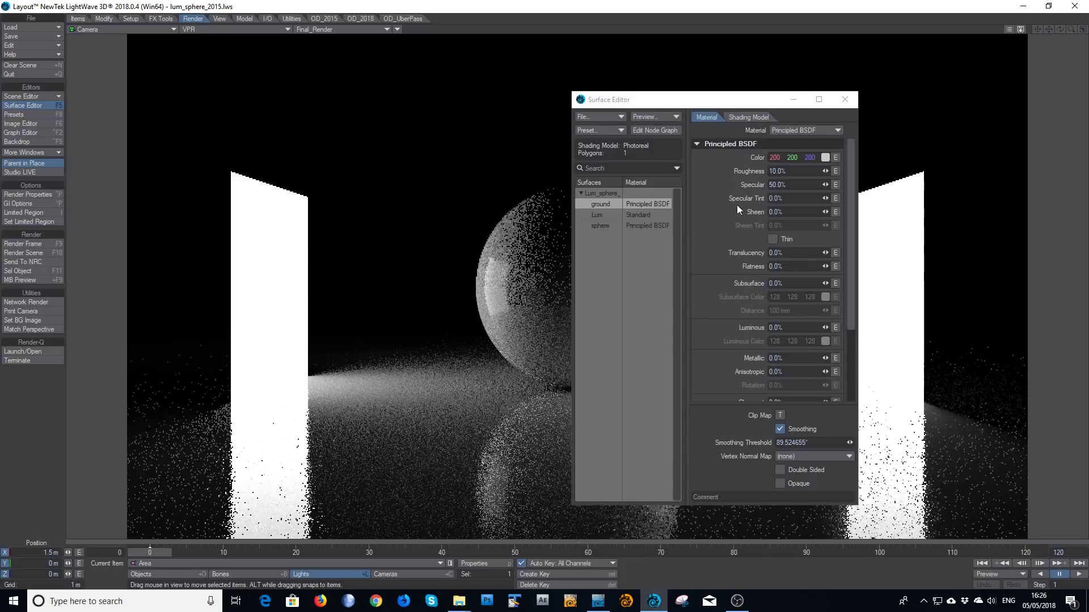
pyautogui.moveTo(763, 101); pyautogui.dragTo(534, 42)
pyautogui.click(617, 39)
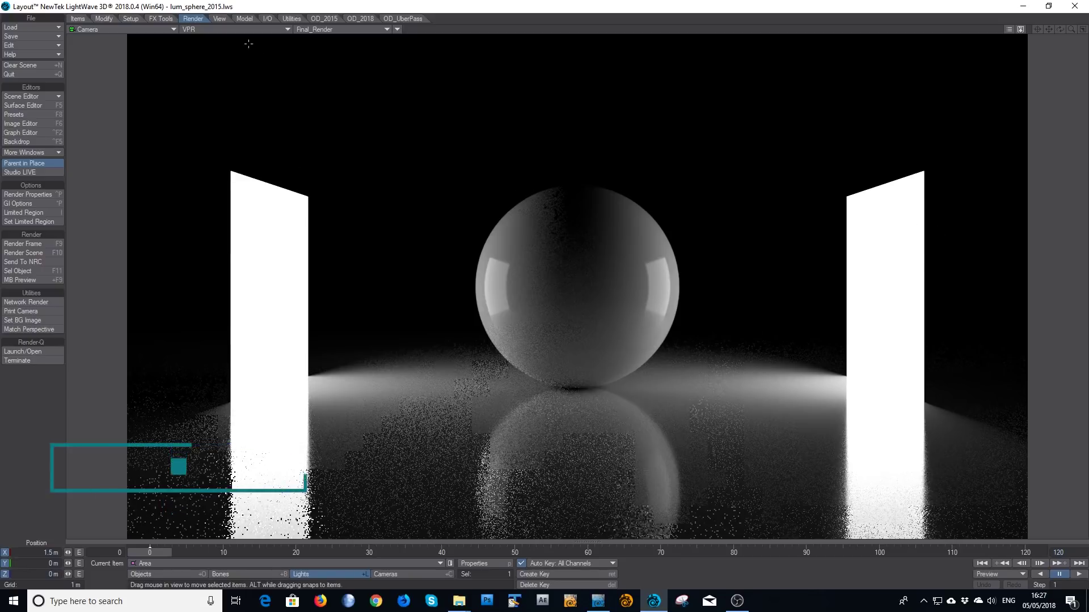
pyautogui.click(274, 28)
pyautogui.click(293, 68)
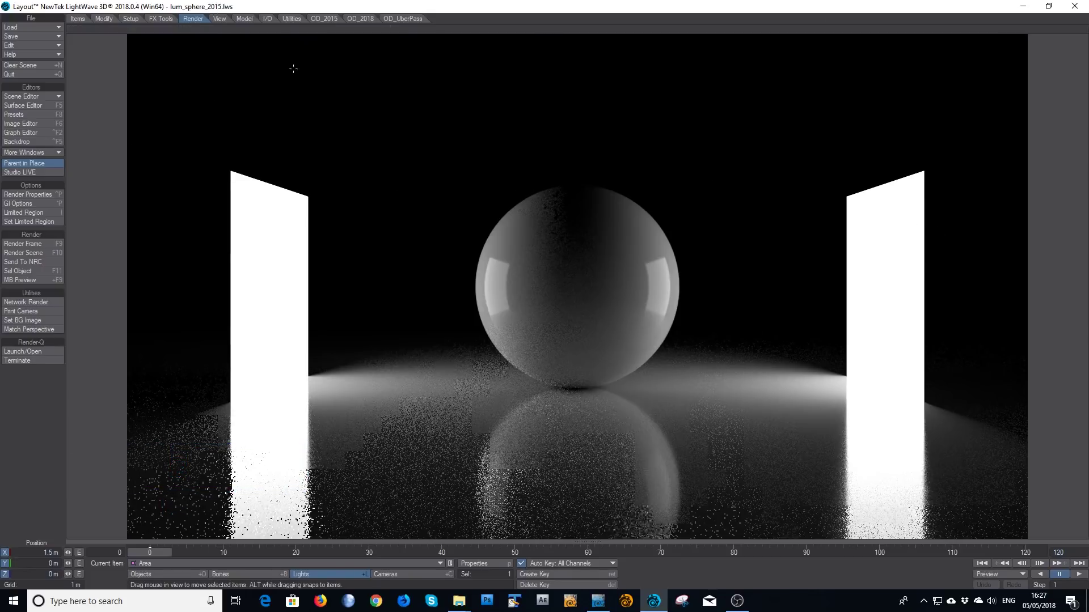
# Switch to LightWave 2015 and set the sphere surface's Glossiness and Reflection Blurring to 50%.
pyautogui.click(598, 601)
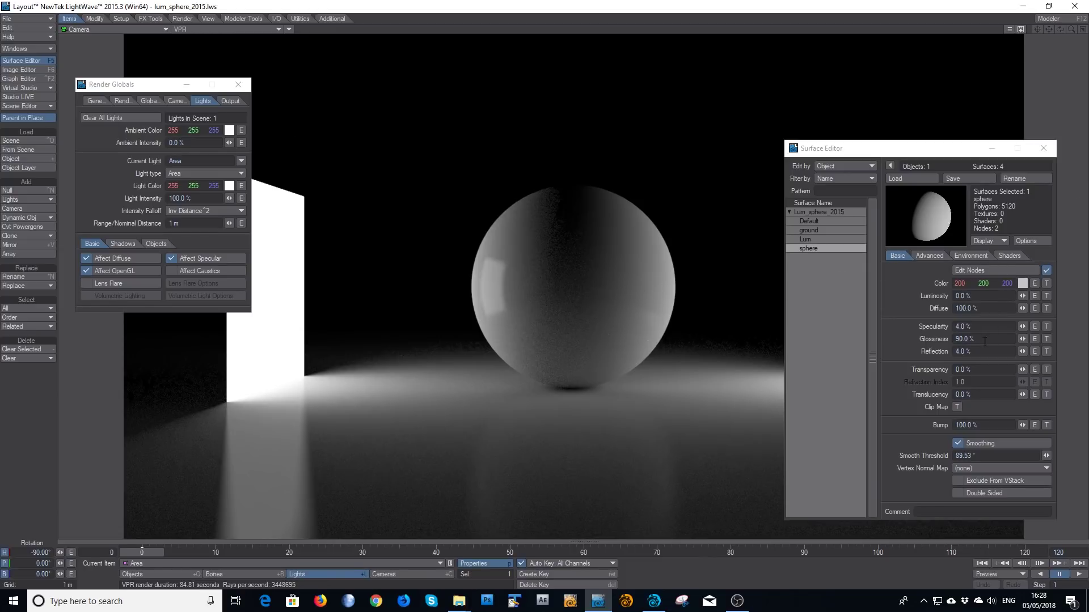
pyautogui.click(950, 338)
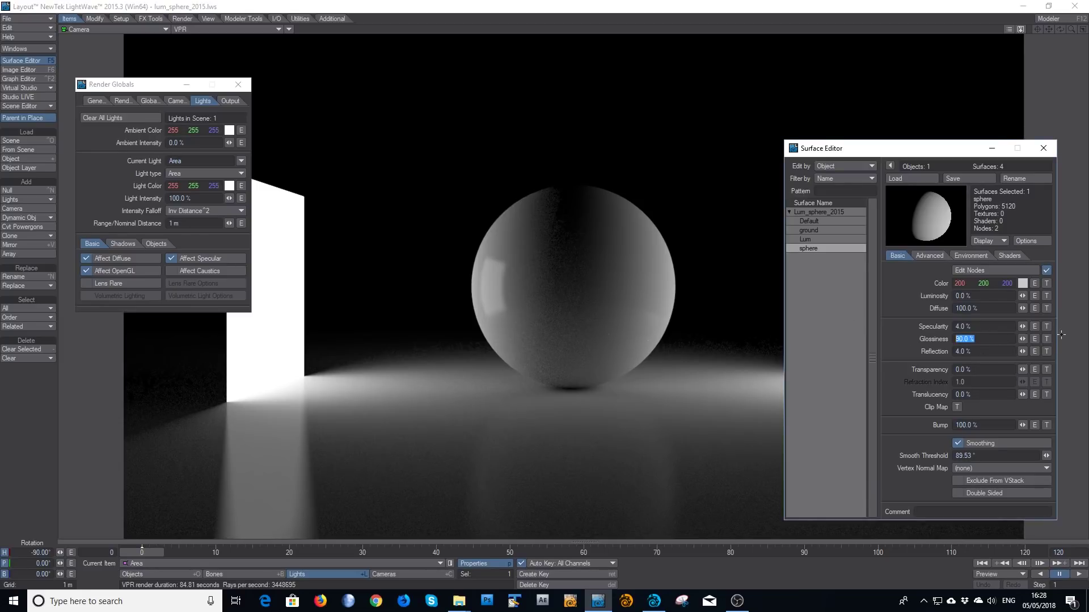
pyautogui.write('50')
pyautogui.press('Tab')
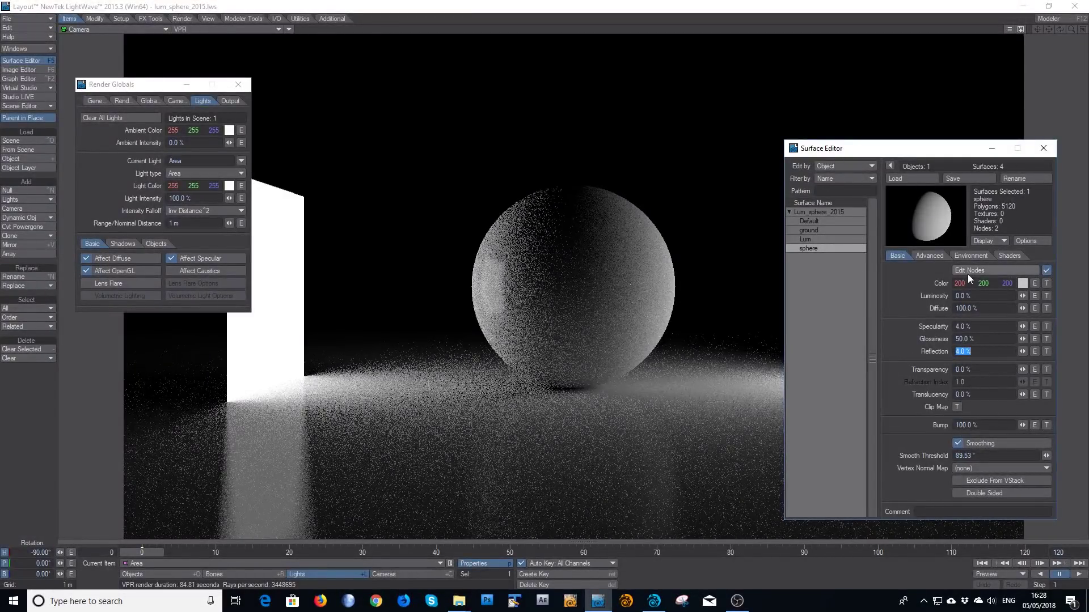
pyautogui.click(970, 256)
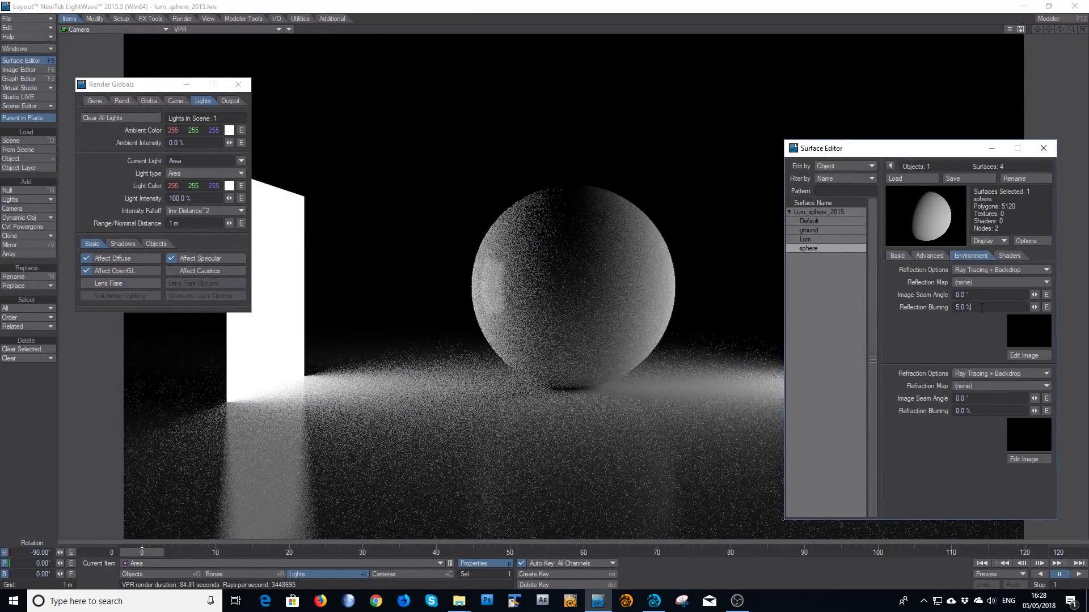
pyautogui.moveTo(982, 307); pyautogui.dragTo(937, 308)
pyautogui.write('50')
pyautogui.press('Tab')
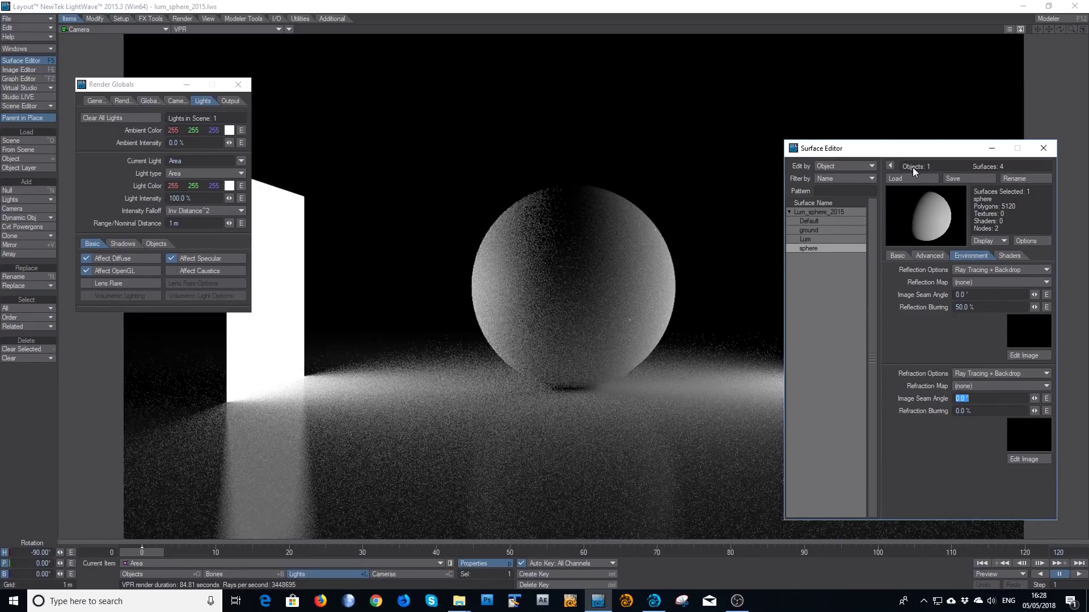
# Copy the sphere surface's settings and paste them onto the ground surface.
pyautogui.rightClick(806, 250)
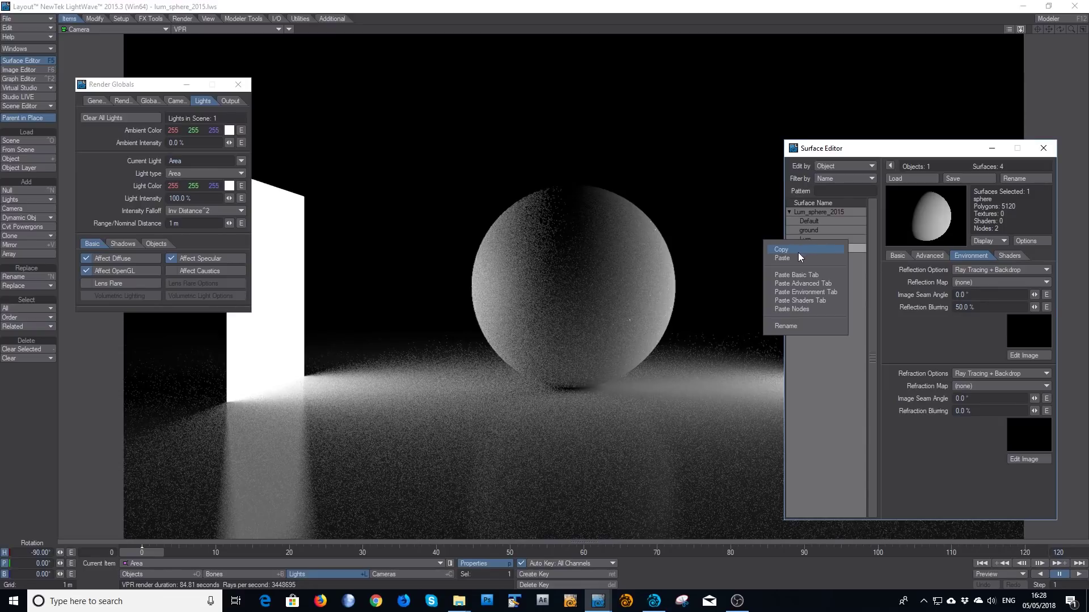
pyautogui.click(795, 249)
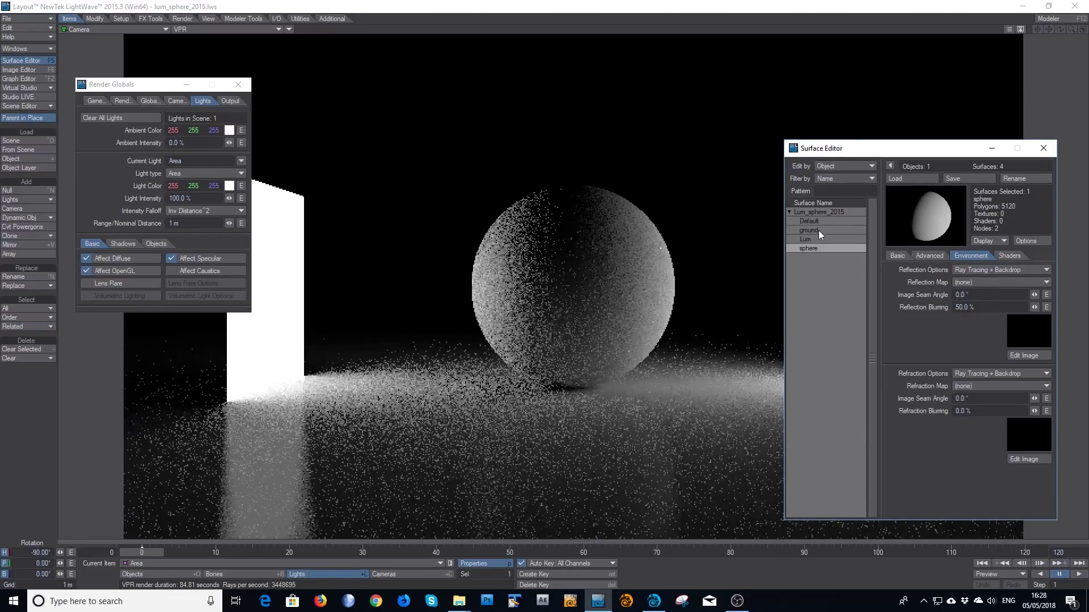
pyautogui.click(818, 231)
pyautogui.rightClick(817, 230)
pyautogui.click(809, 239)
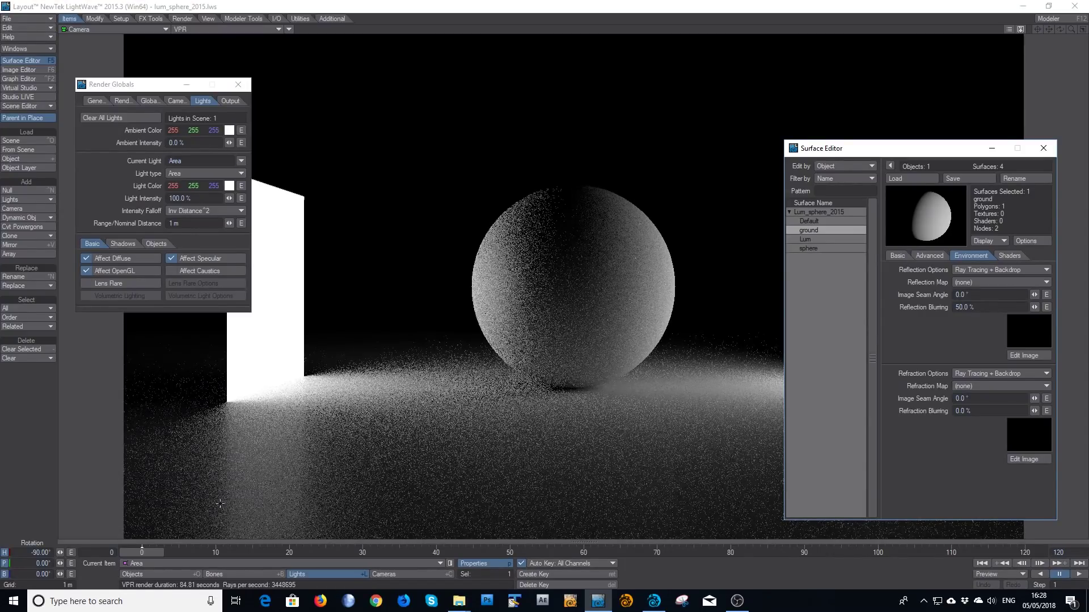
# Set Diffuse to 0% on both the ground and the sphere surfaces.
pyautogui.click(899, 256)
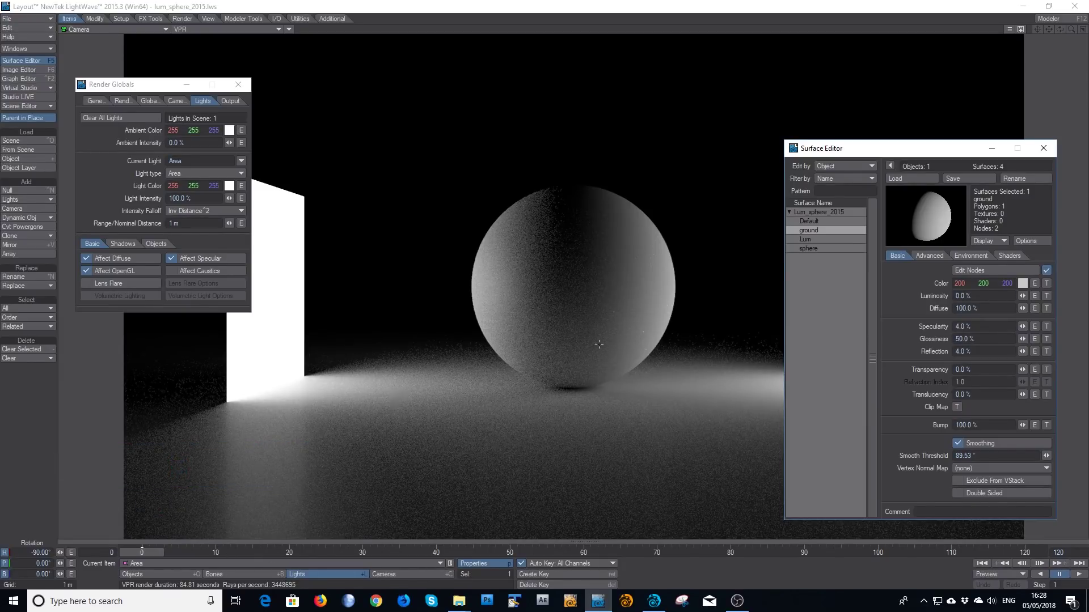
pyautogui.click(981, 307)
pyautogui.click(813, 248)
pyautogui.click(986, 309)
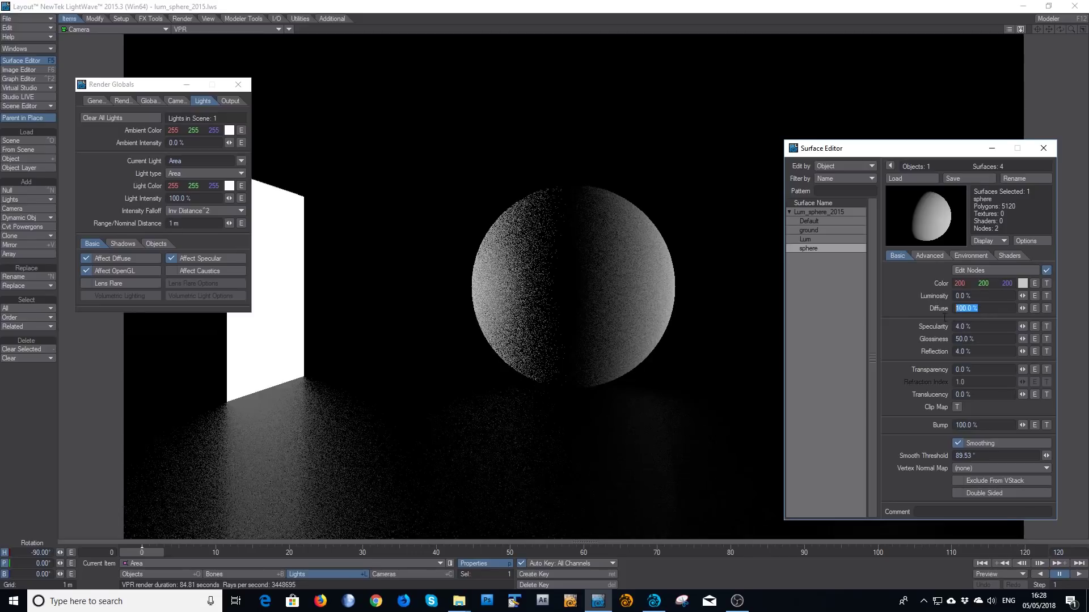
pyautogui.write('0')
pyautogui.press('Return')
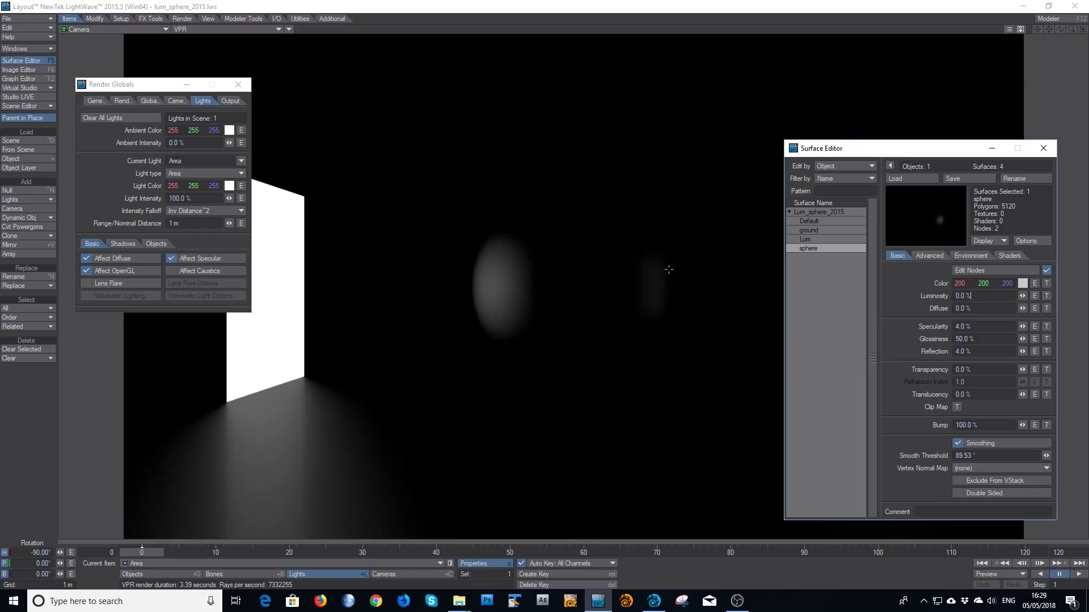
# Set the sphere surface's Specularity to 1000%.
pyautogui.click(982, 326)
pyautogui.write('1000')
pyautogui.press('Tab')
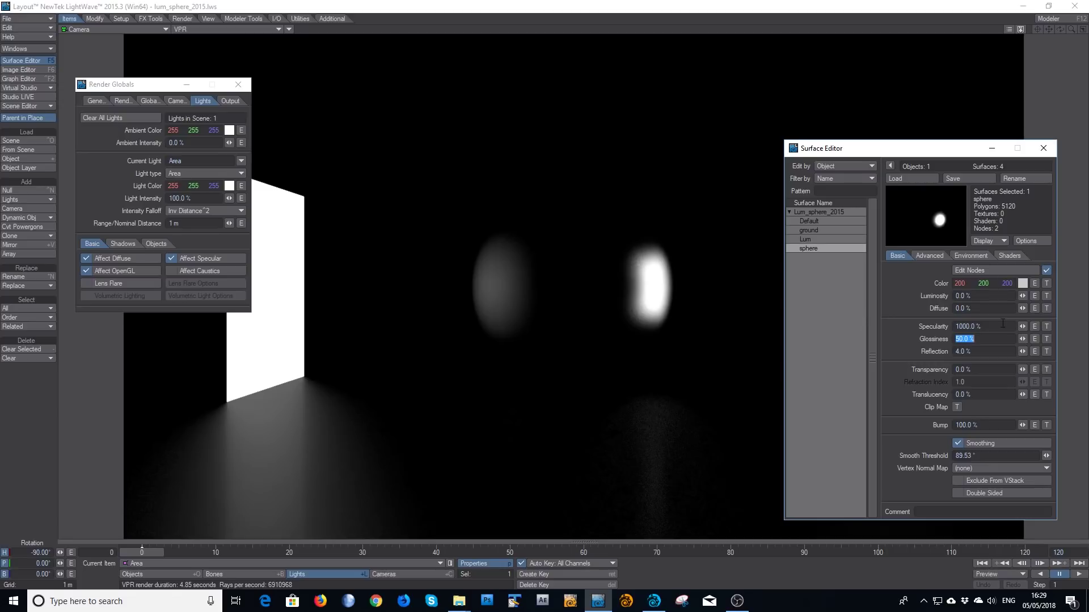
pyautogui.hotkey('shift', 'Tab')
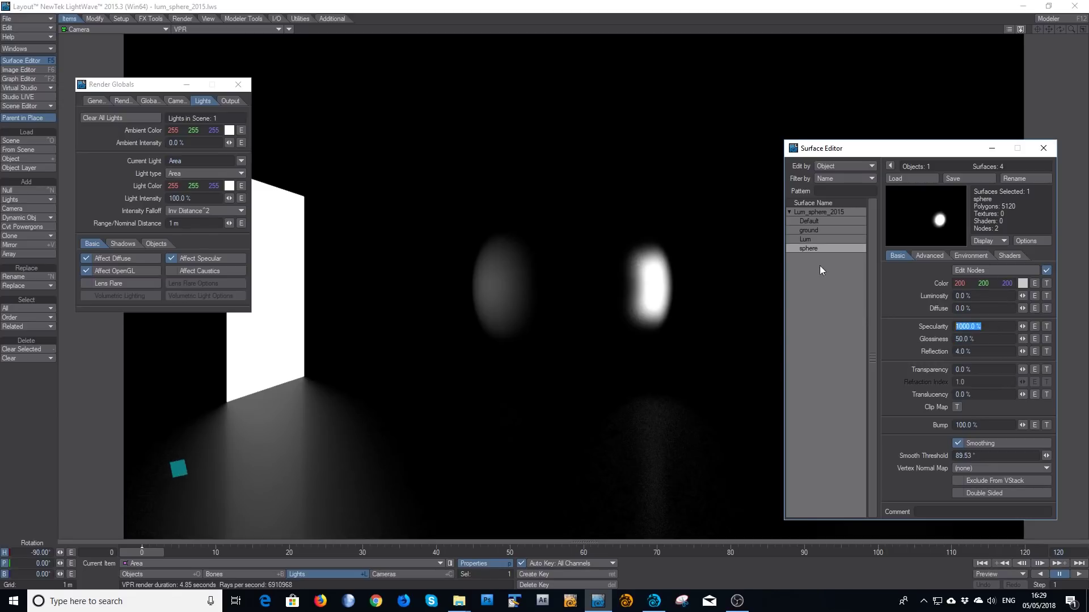
# Switch to LightWave 2018 and set the camera viewport to VPR.
pyautogui.click(244, 30)
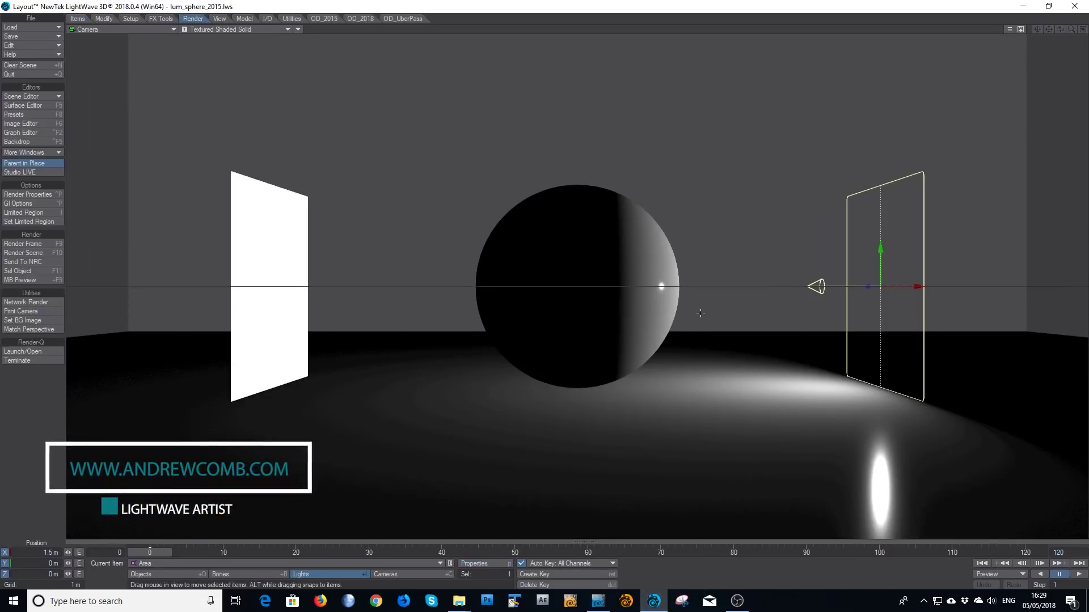
pyautogui.click(207, 29)
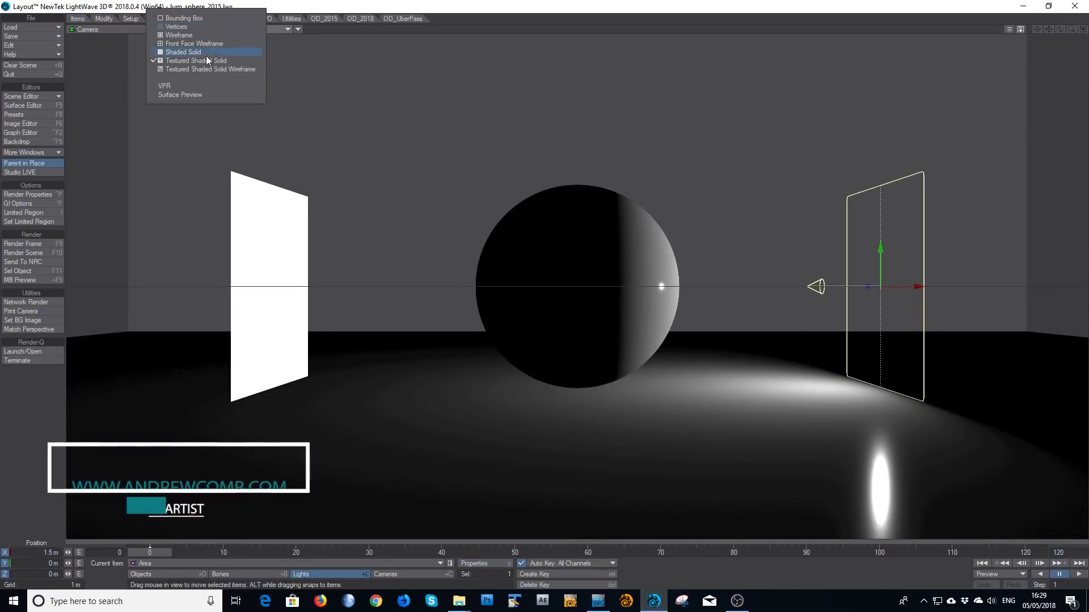
pyautogui.click(199, 85)
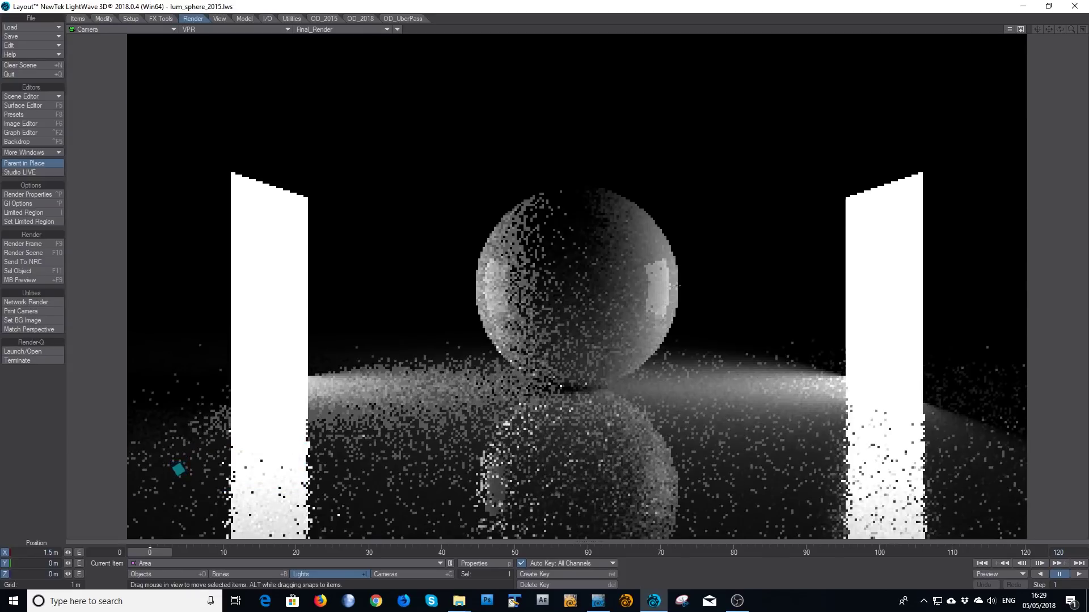
# Set the ground surface's Principled BSDF Roughness to 50% and close the Surface Editor.
pyautogui.press('F5')
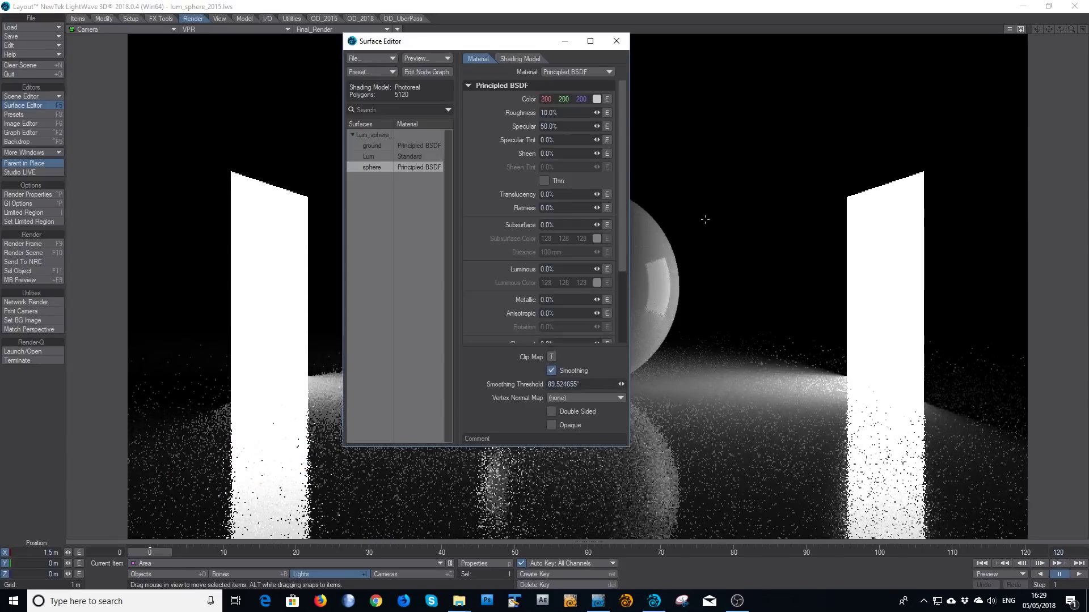
pyautogui.moveTo(505, 43); pyautogui.dragTo(922, 135)
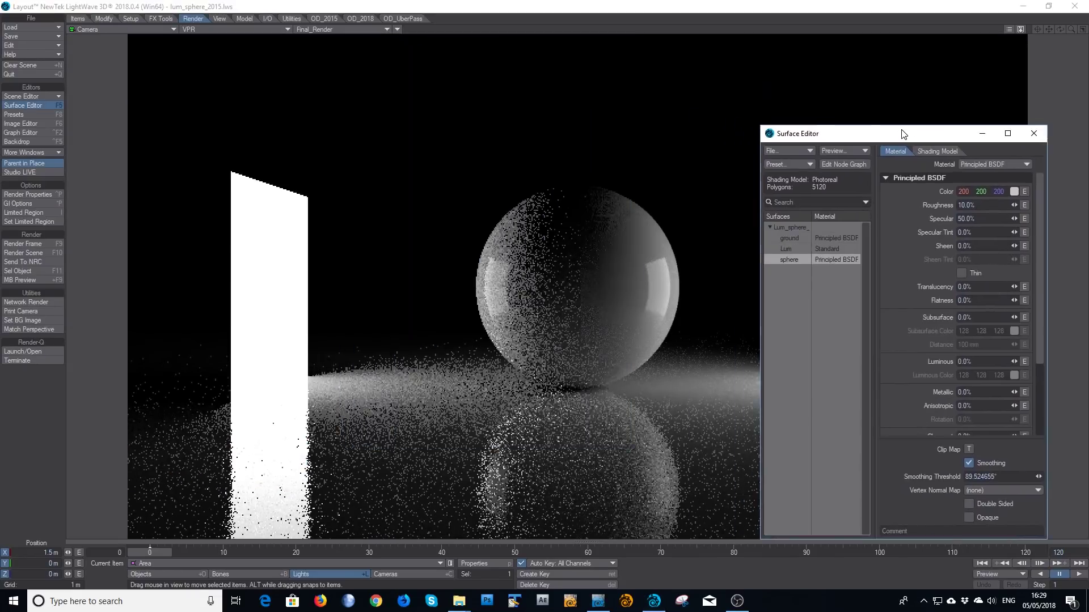
pyautogui.click(802, 237)
pyautogui.click(984, 203)
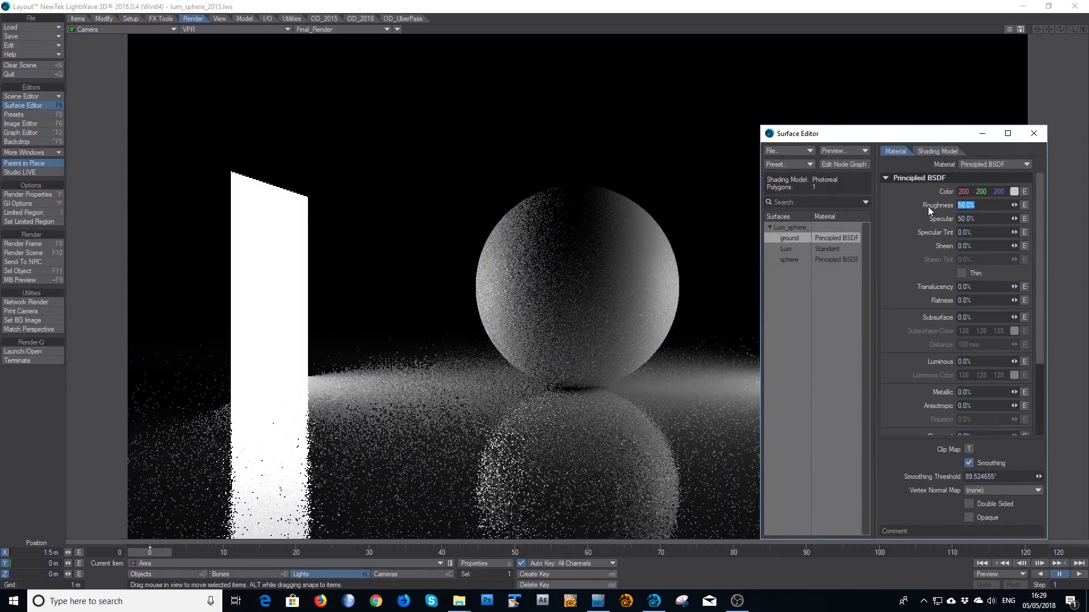
pyautogui.write('50')
pyautogui.press('Tab')
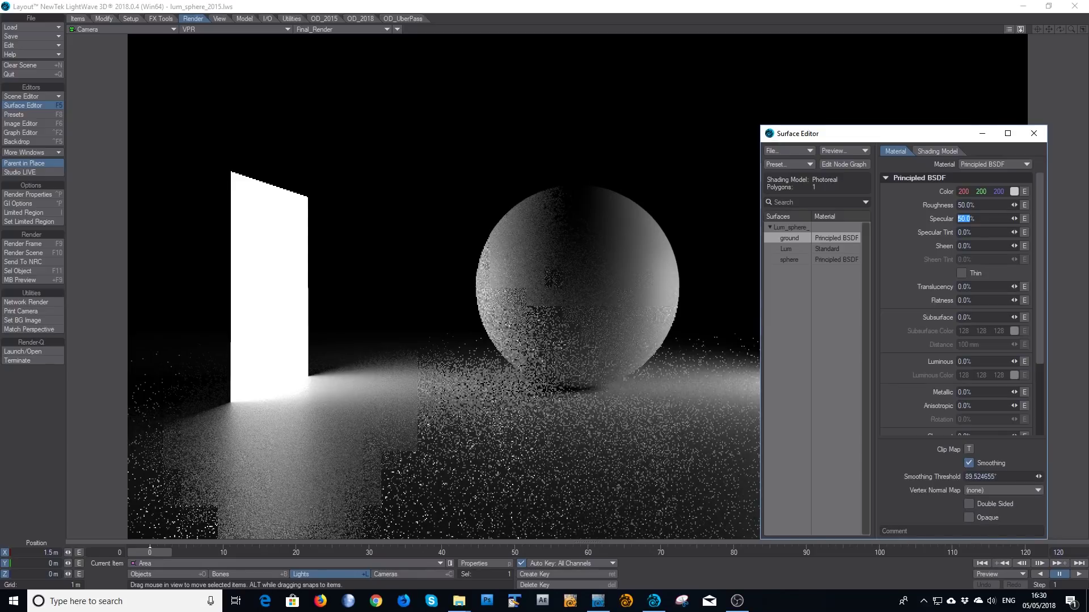
pyautogui.press('F5')
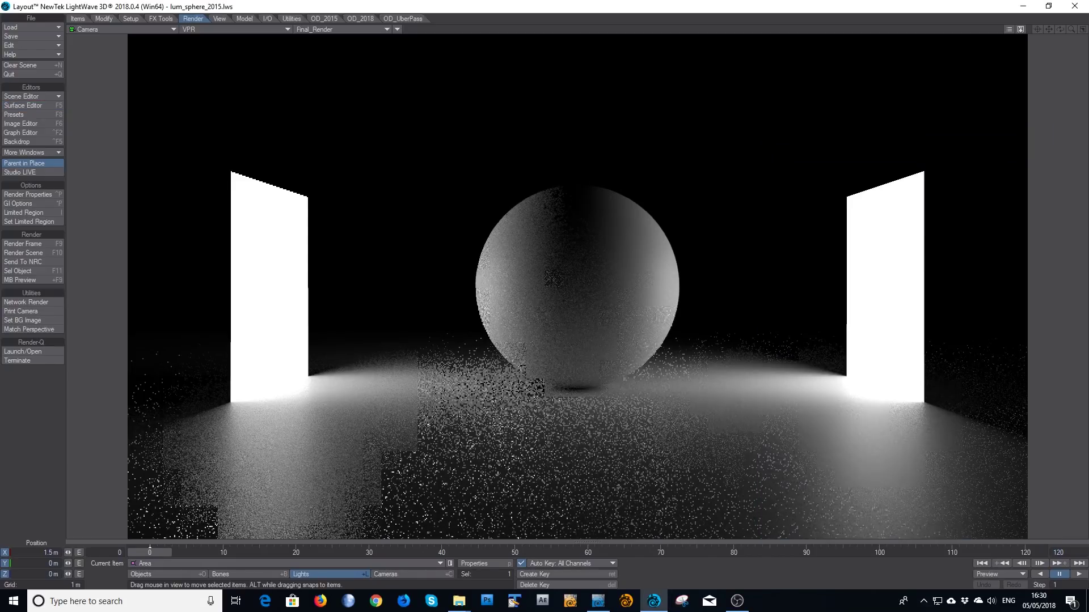
# View the Specular_Direct and Specular_Indirect buffers in VPR to compare the blurred reflections on the sphere and ground.
pyautogui.click(330, 30)
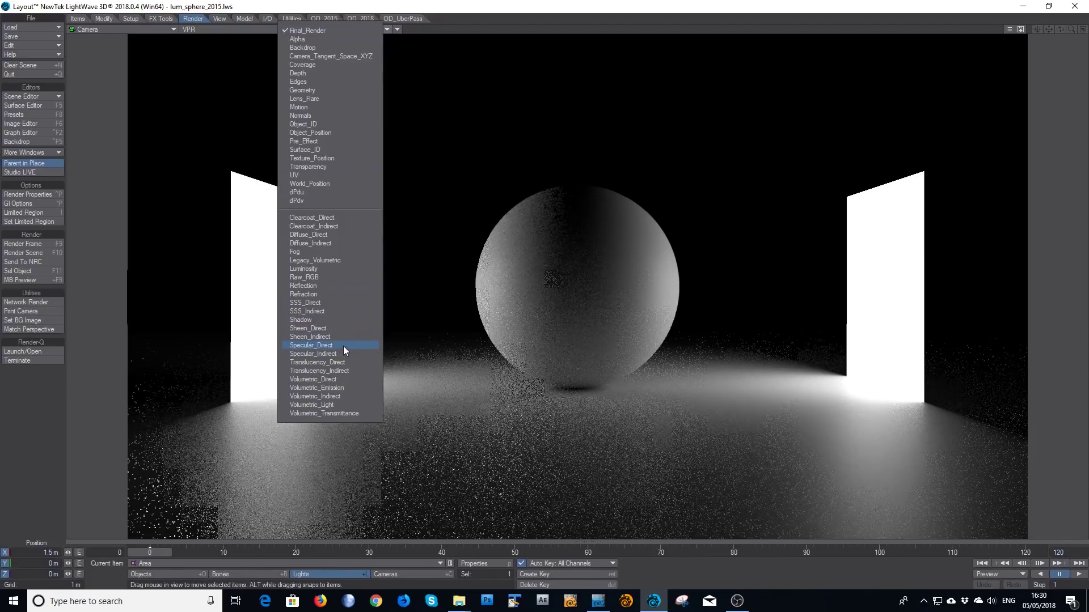
pyautogui.click(312, 345)
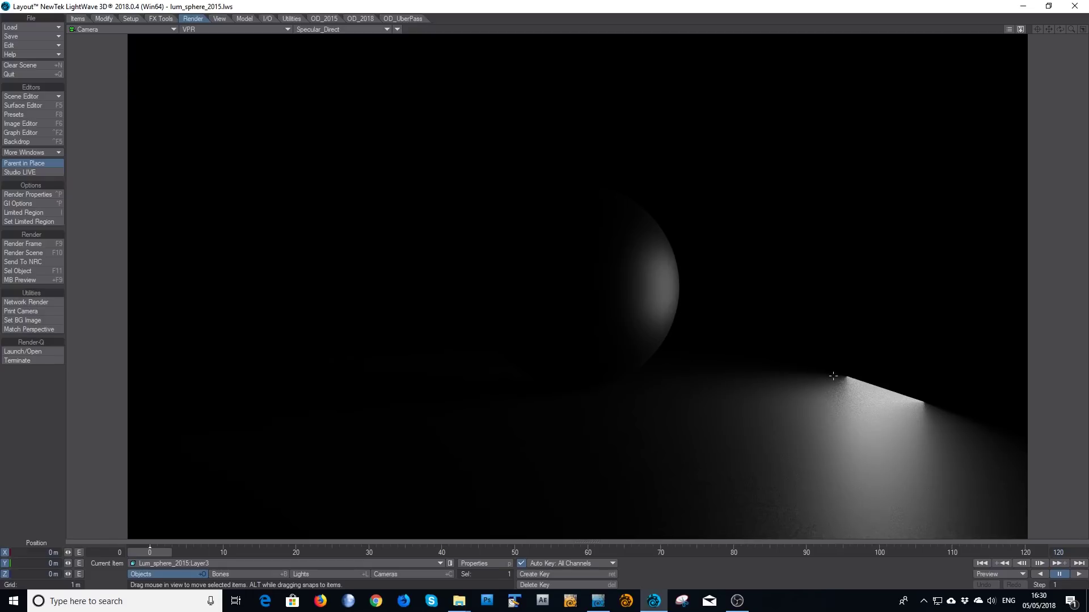
pyautogui.moveTo(891, 406); pyautogui.dragTo(252, 92)
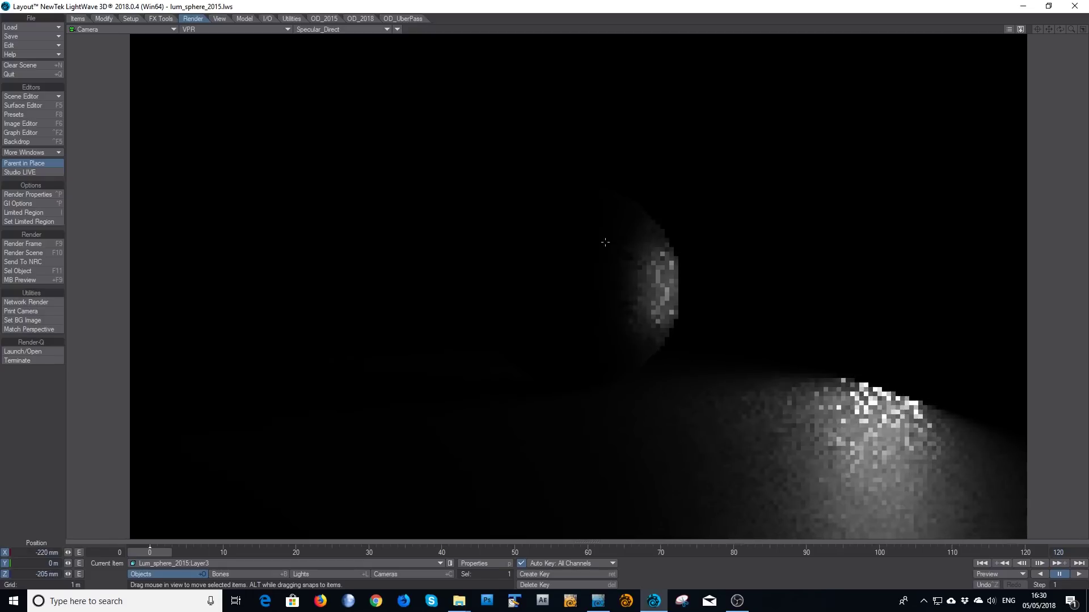
pyautogui.hotkey('ctrl', 'z')
pyautogui.click(360, 29)
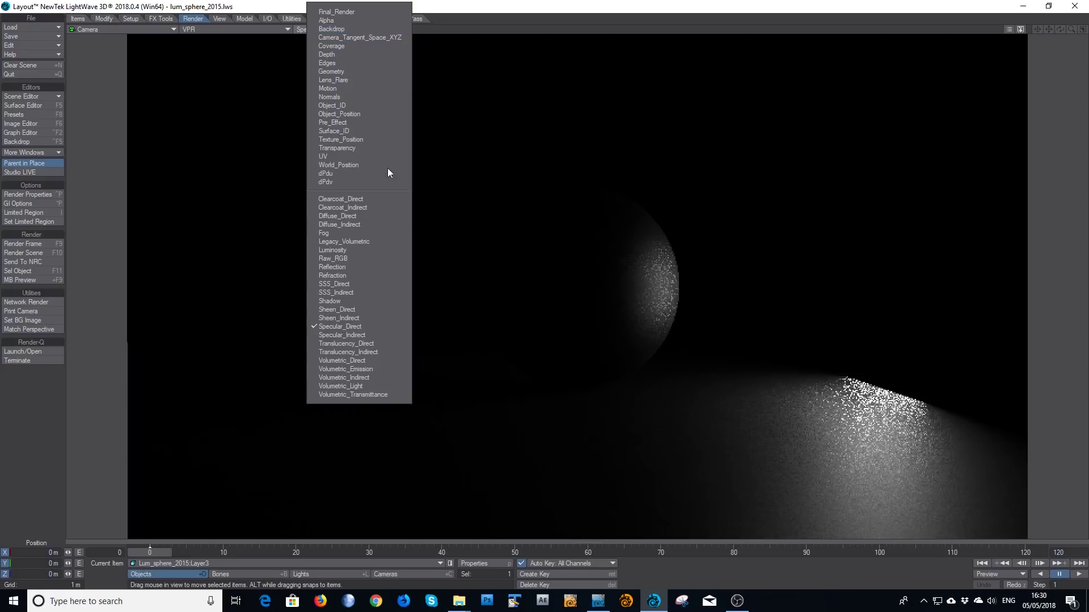
pyautogui.click(379, 335)
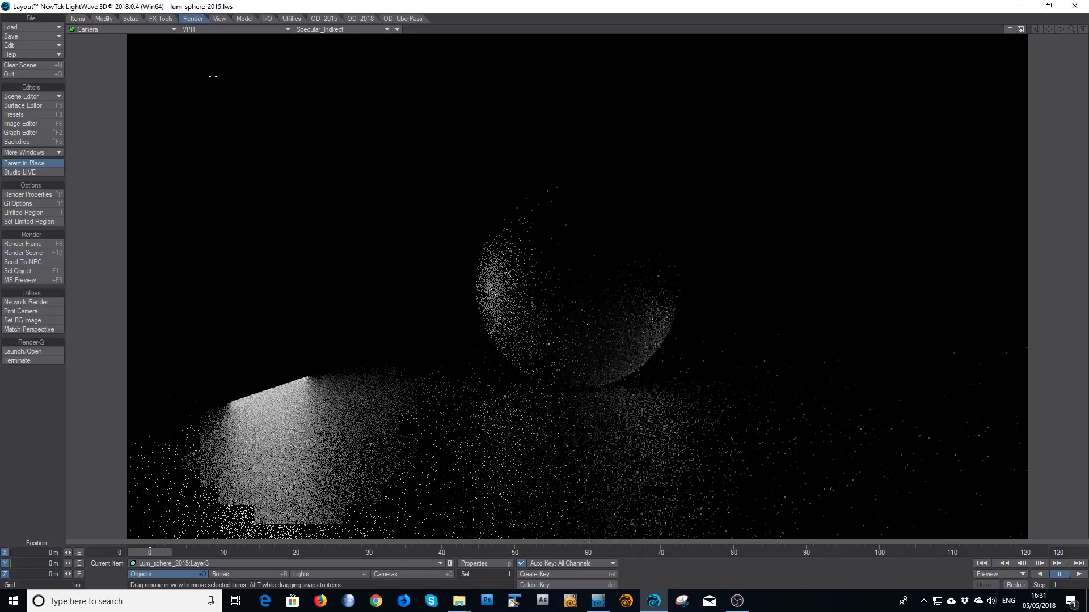
# Set Reflection Samples to 4 in the render properties to clean up the indirect specular noise.
pyautogui.click(43, 203)
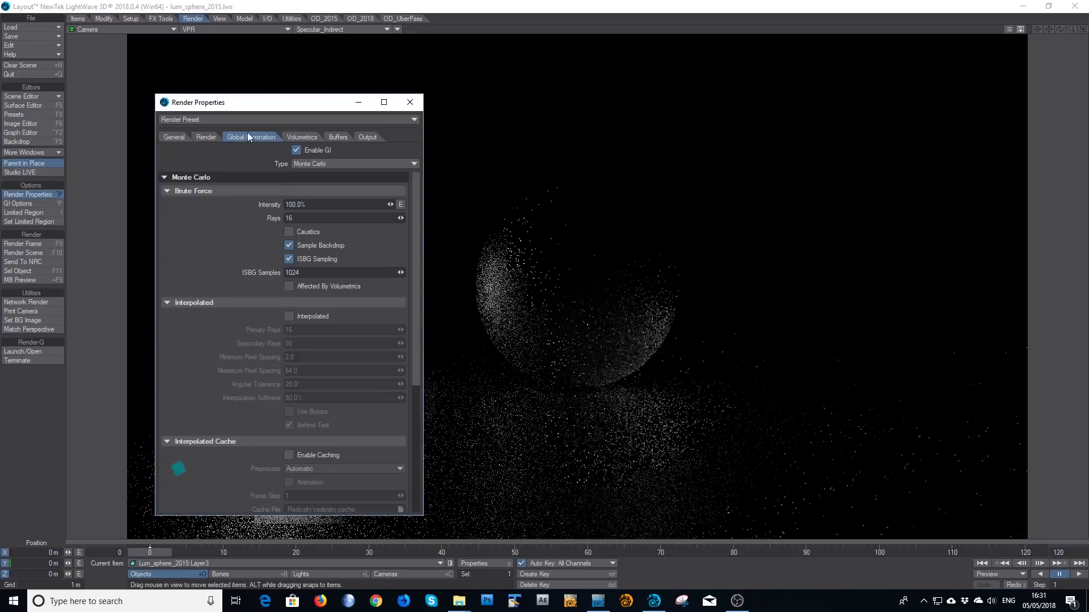
pyautogui.click(207, 139)
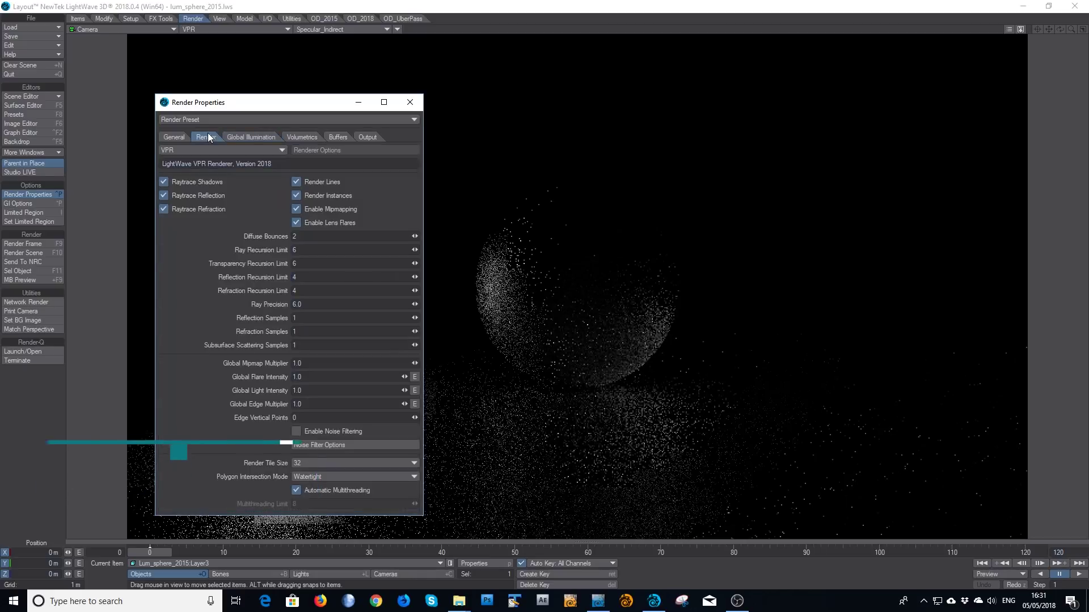
pyautogui.click(313, 319)
pyautogui.write('4')
pyautogui.press('Tab')
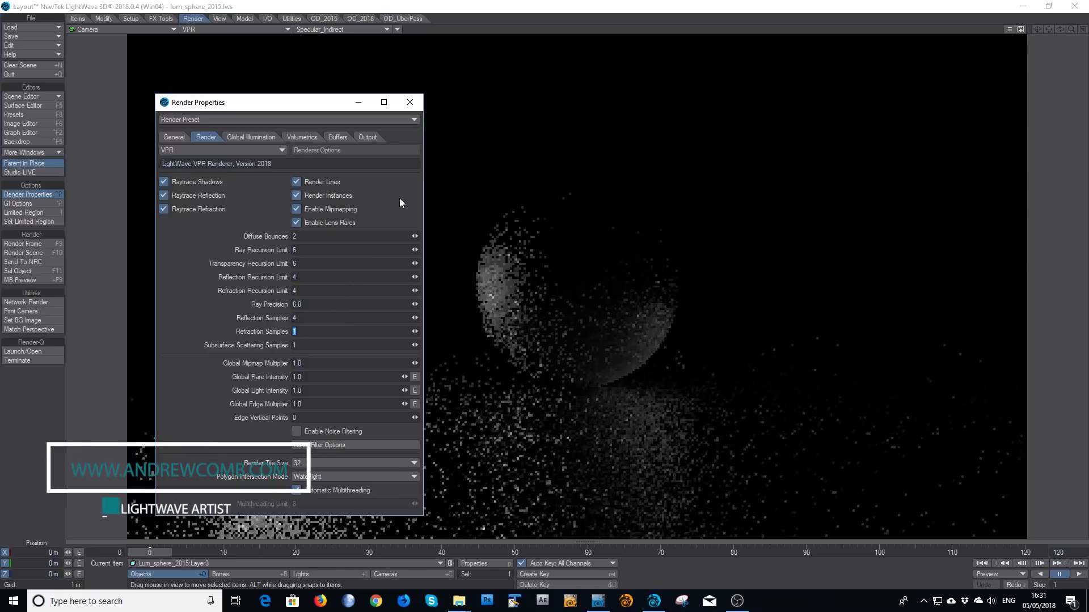
pyautogui.click(410, 102)
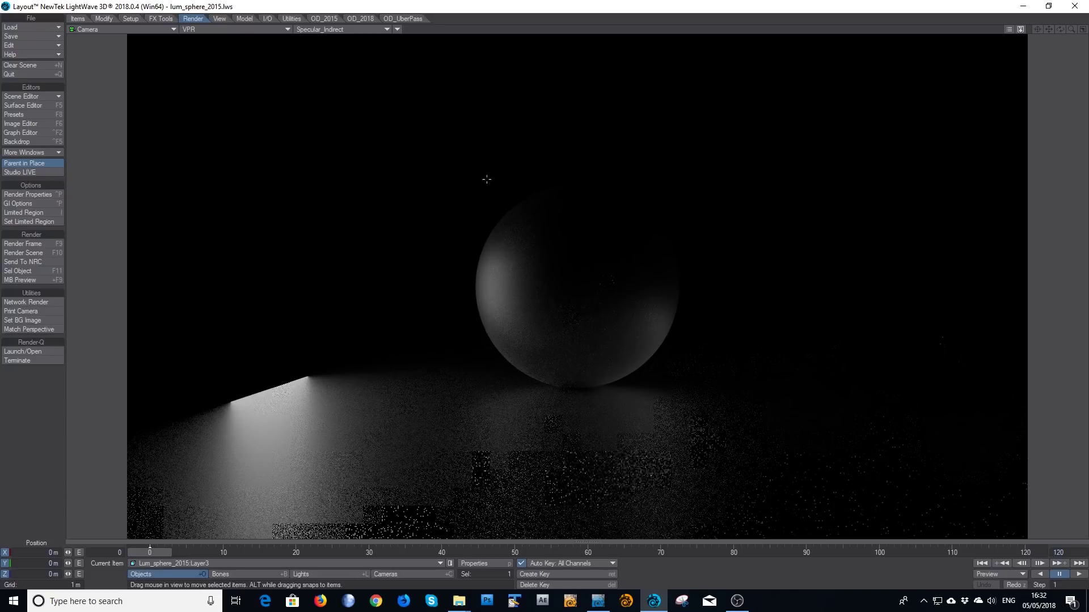
# Return the VPR preview to the Final_Render buffer and enable the Gradient Backdrop.
pyautogui.click(314, 29)
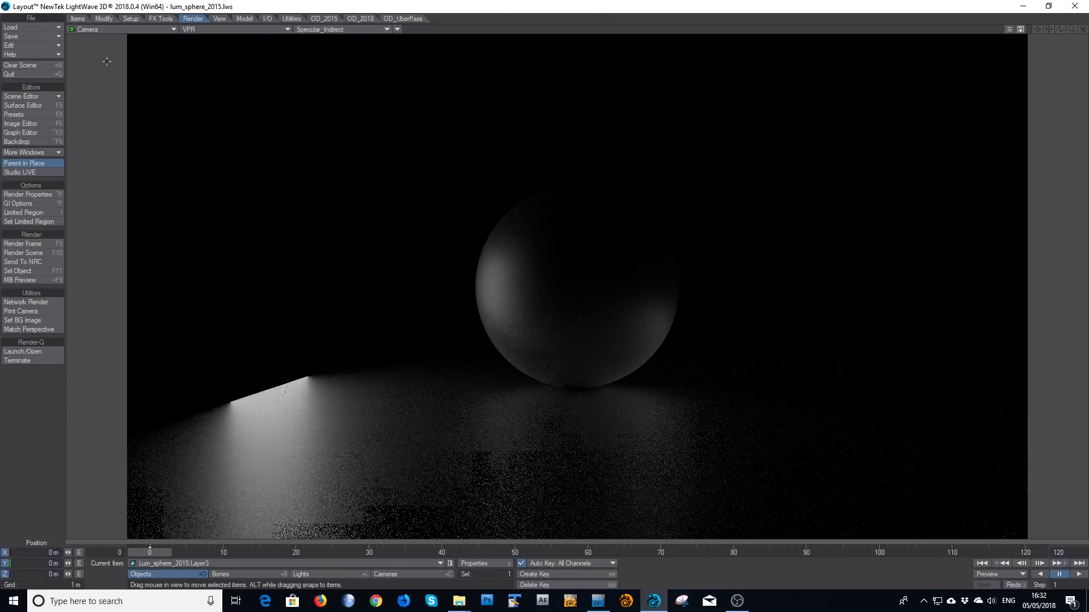
pyautogui.click(31, 104)
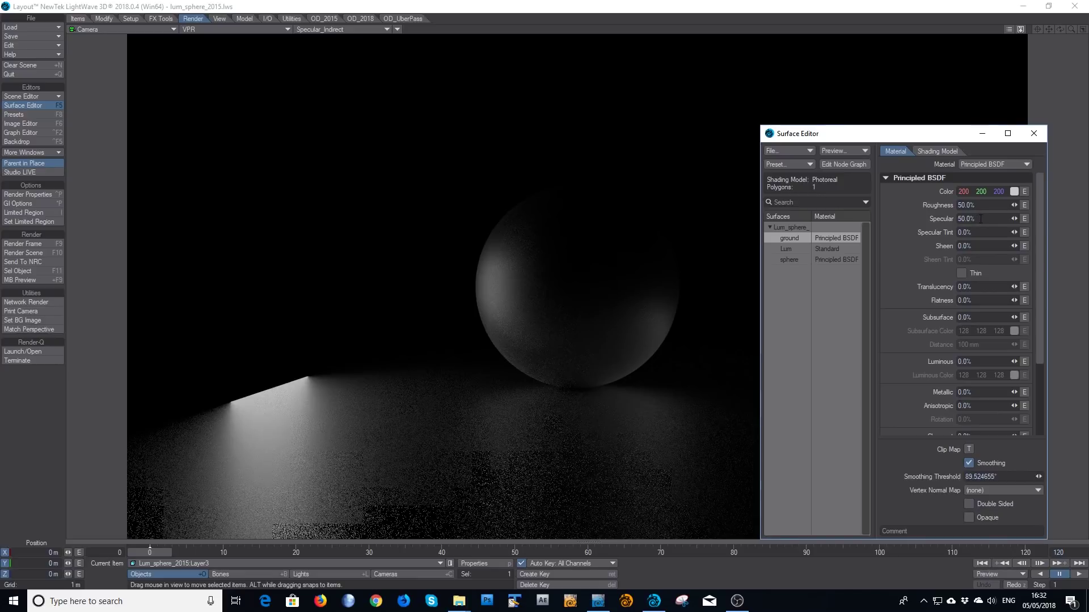
pyautogui.click(351, 32)
pyautogui.click(350, 16)
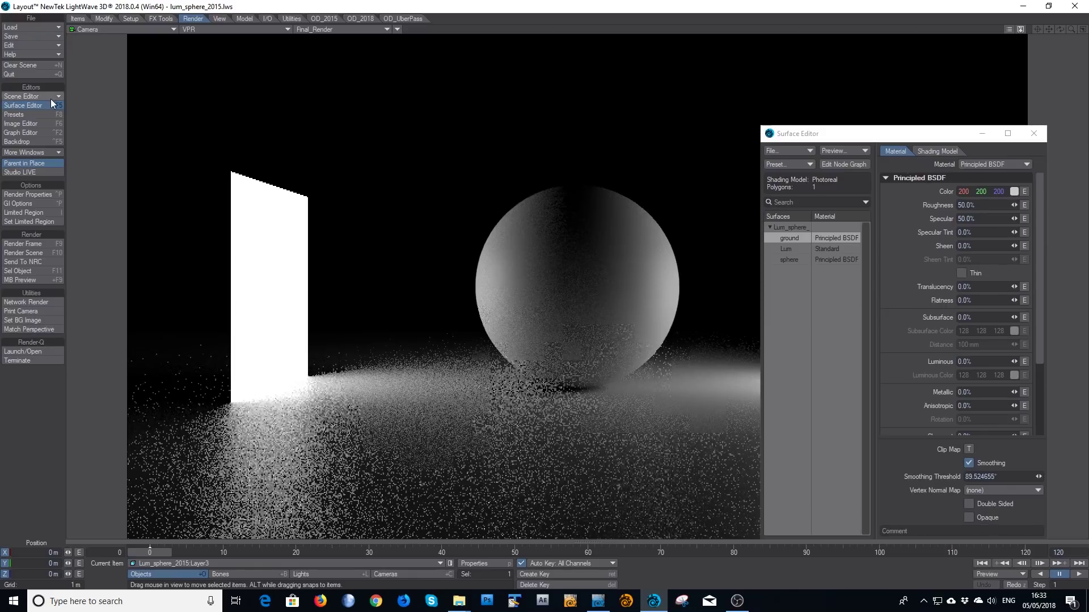
pyautogui.click(49, 142)
pyautogui.click(891, 305)
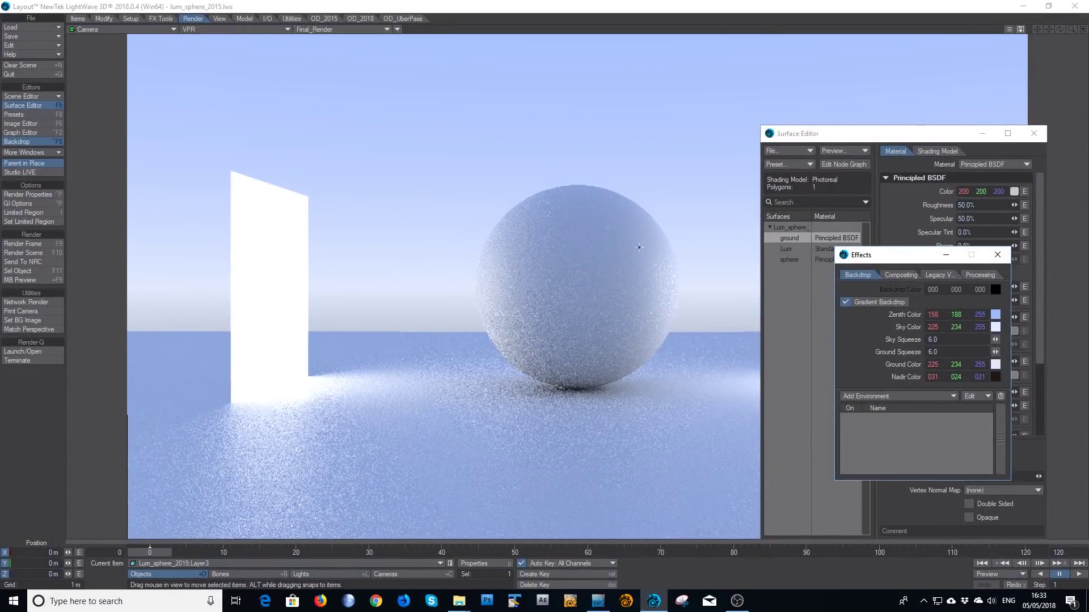
# With the gradient backdrop on, examine the Specular_Direct and Specular_Indirect buffers in the VPR preview.
pyautogui.click(349, 30)
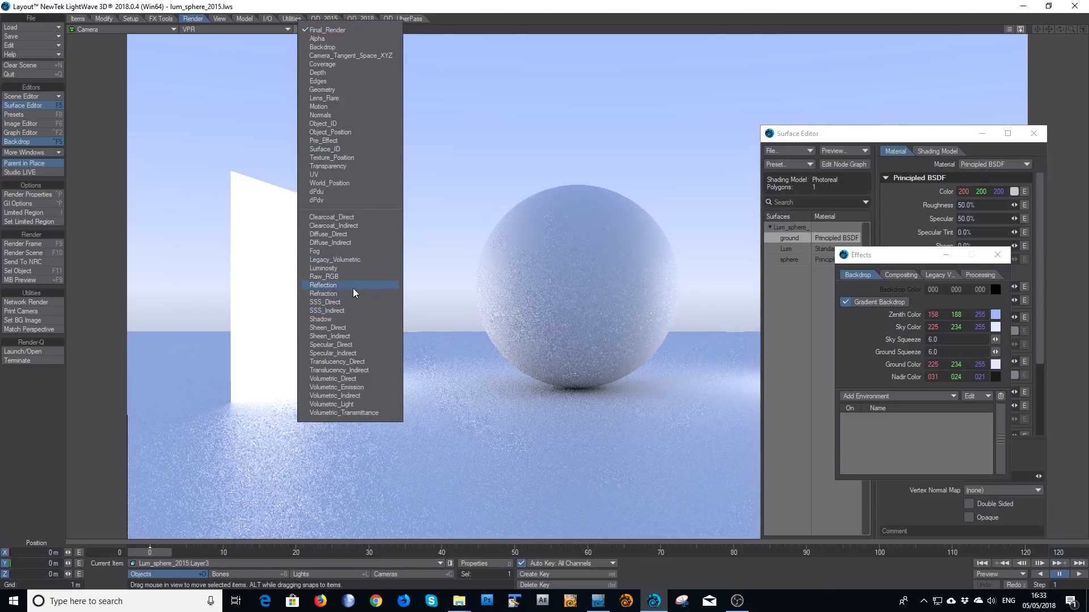
pyautogui.click(355, 335)
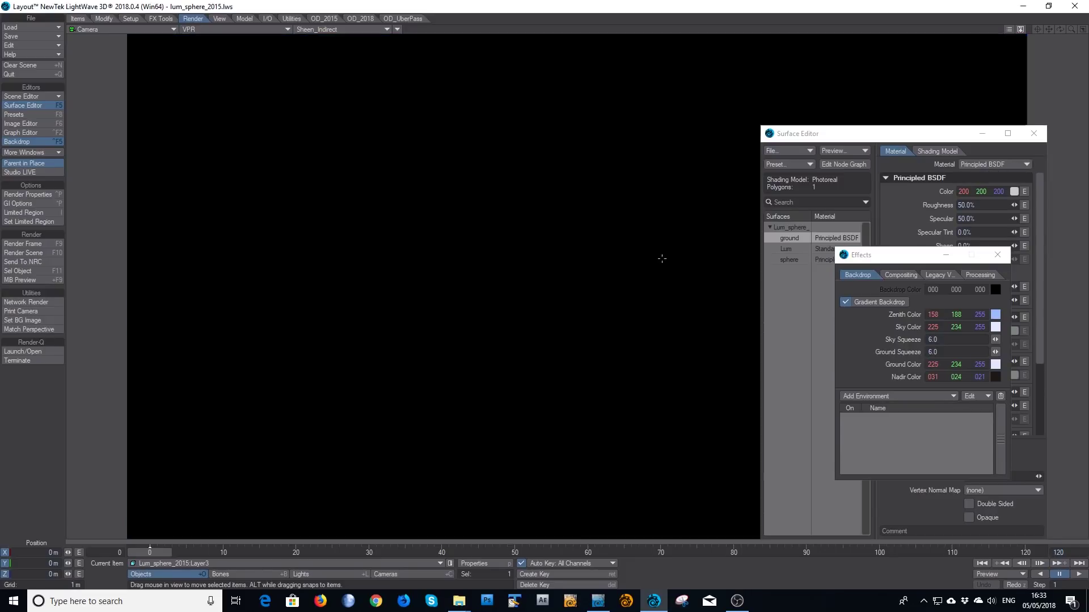
pyautogui.click(321, 30)
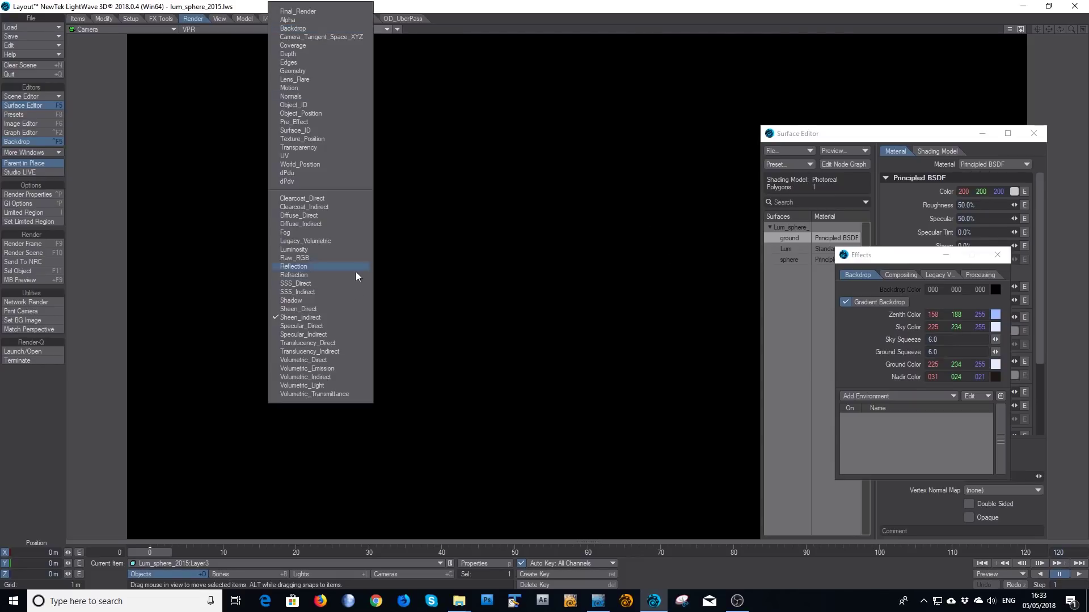
pyautogui.click(328, 327)
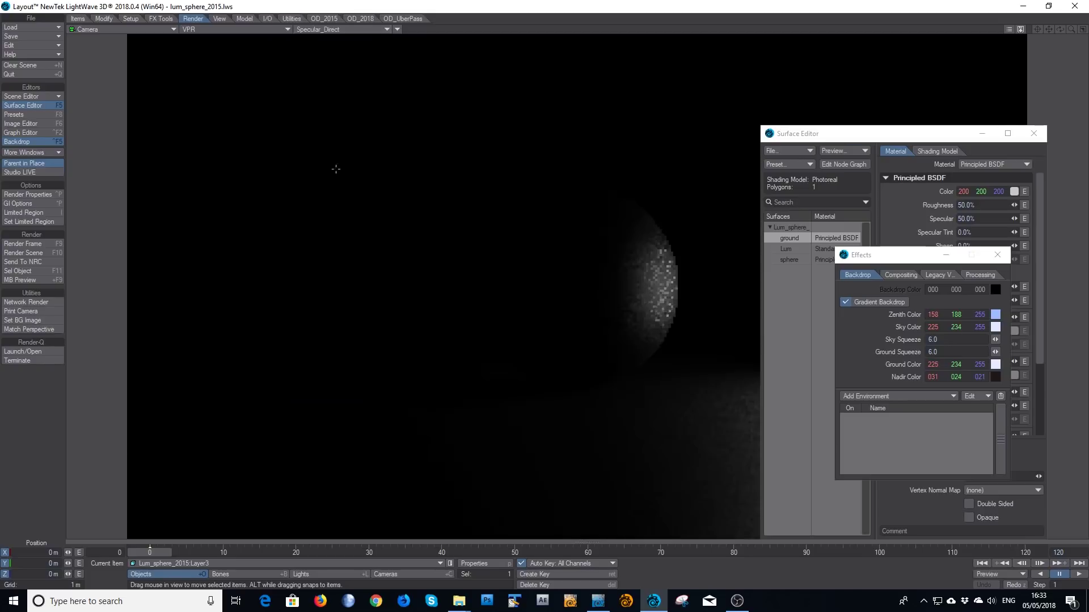
pyautogui.click(327, 30)
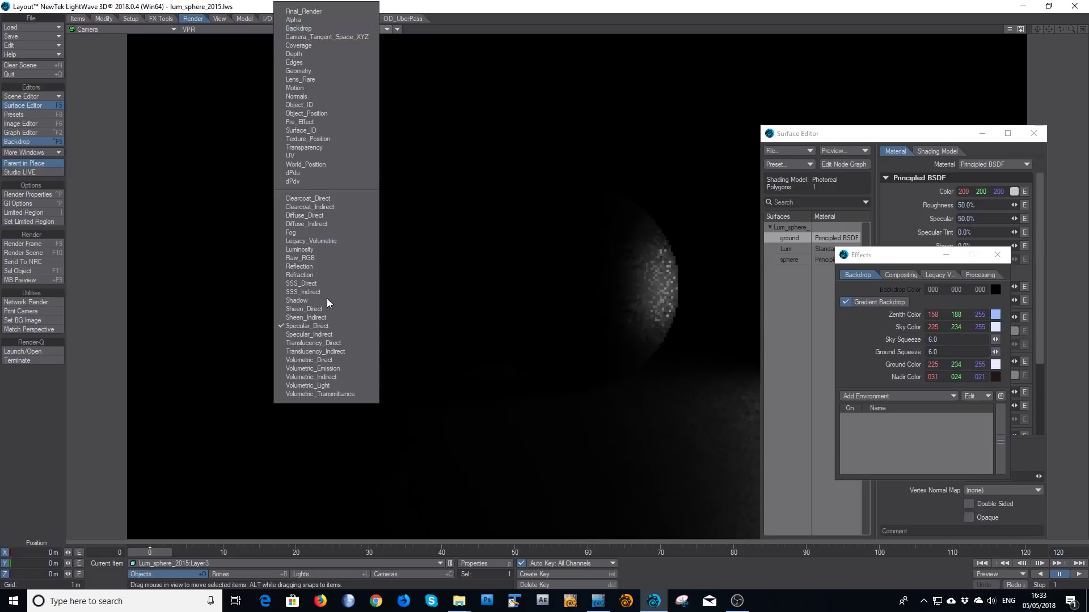
pyautogui.click(328, 339)
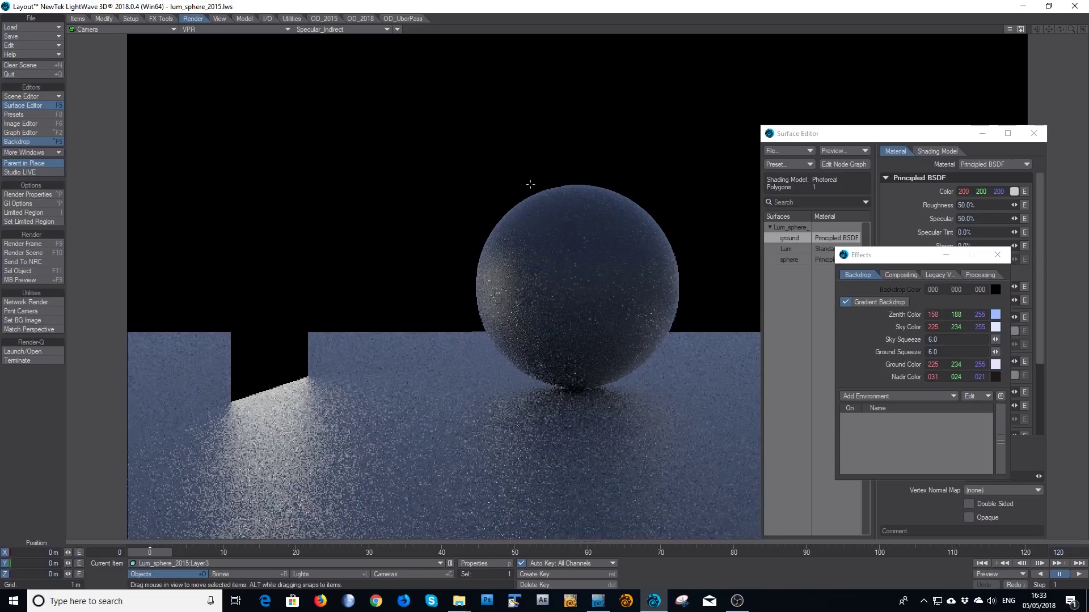
# Try a sharper reflection on the sphere surface by lowering its Roughness to 7.6% with the Specular_Indirect buffer displayed.
pyautogui.click(887, 136)
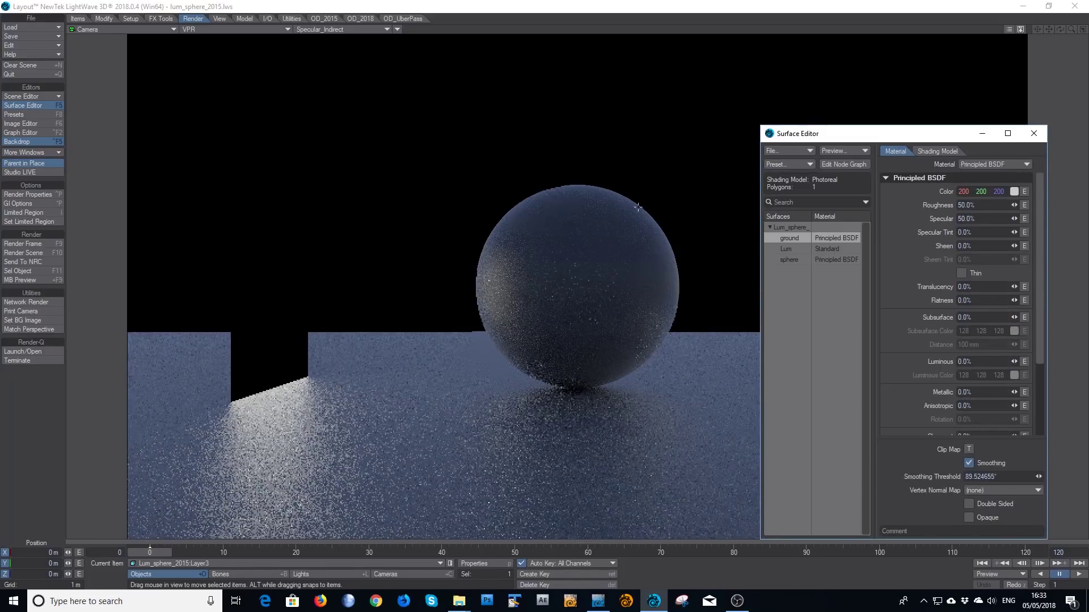
pyautogui.click(797, 260)
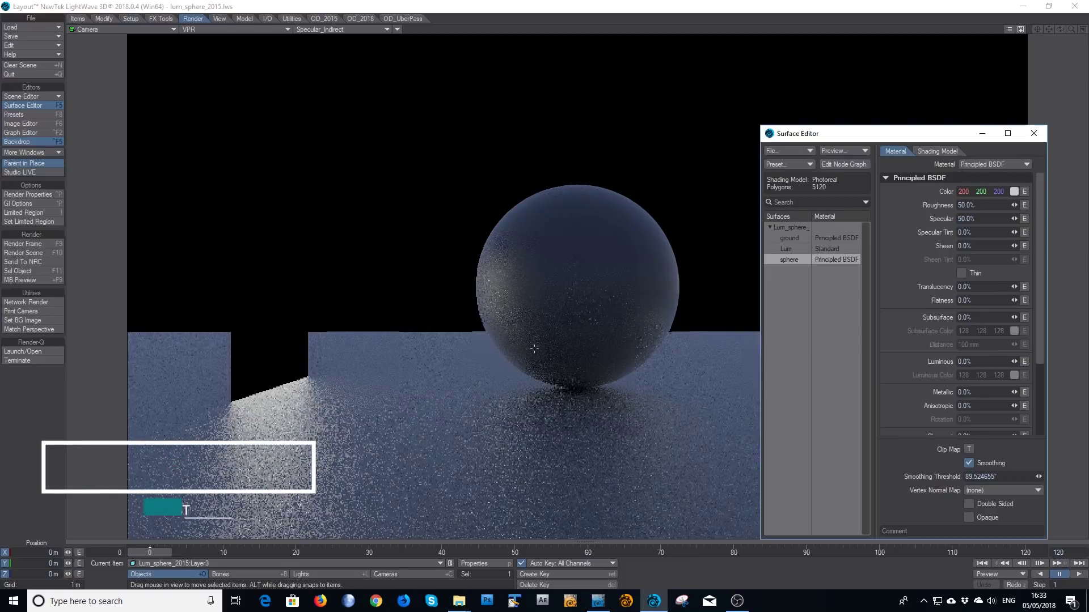
pyautogui.click(1004, 205)
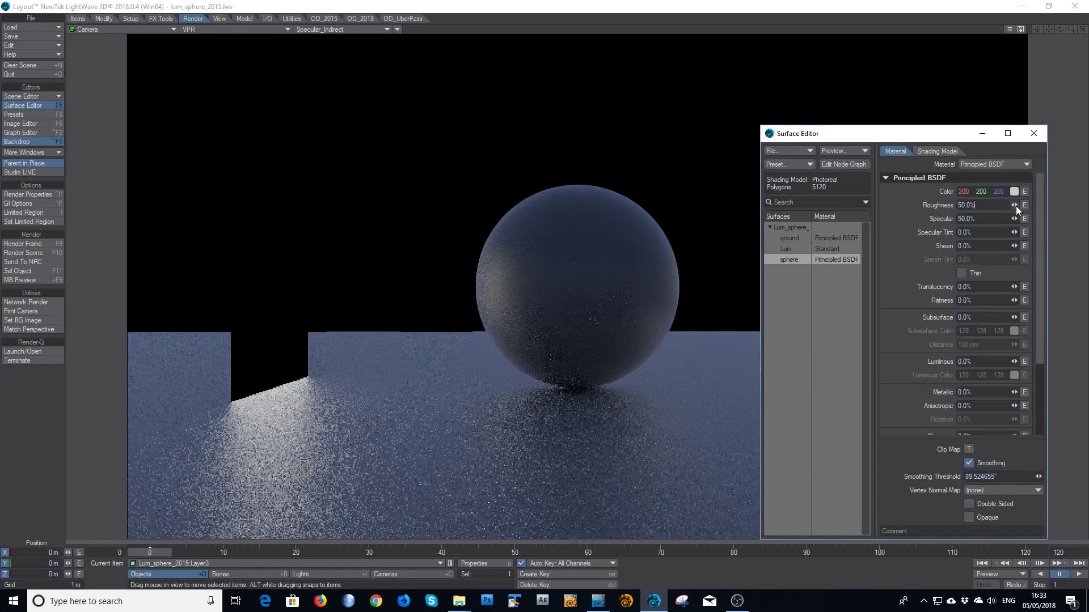
pyautogui.moveTo(1013, 206); pyautogui.dragTo(993, 205)
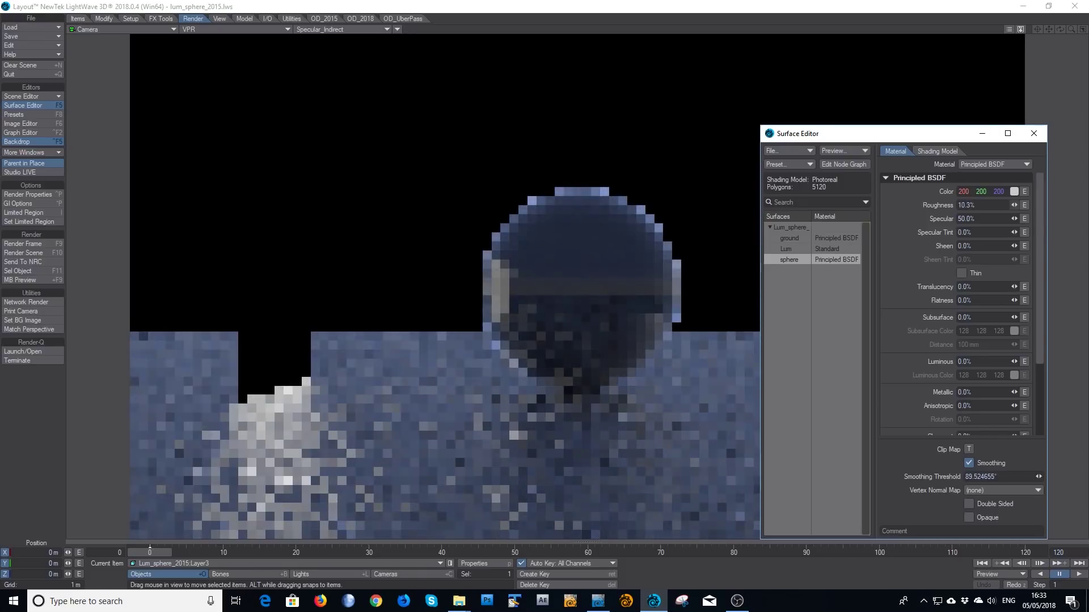
pyautogui.moveTo(1014, 205)
pyautogui.mouseDown()
pyautogui.moveTo(999, 205)
pyautogui.moveTo(1011, 205)
pyautogui.mouseUp()
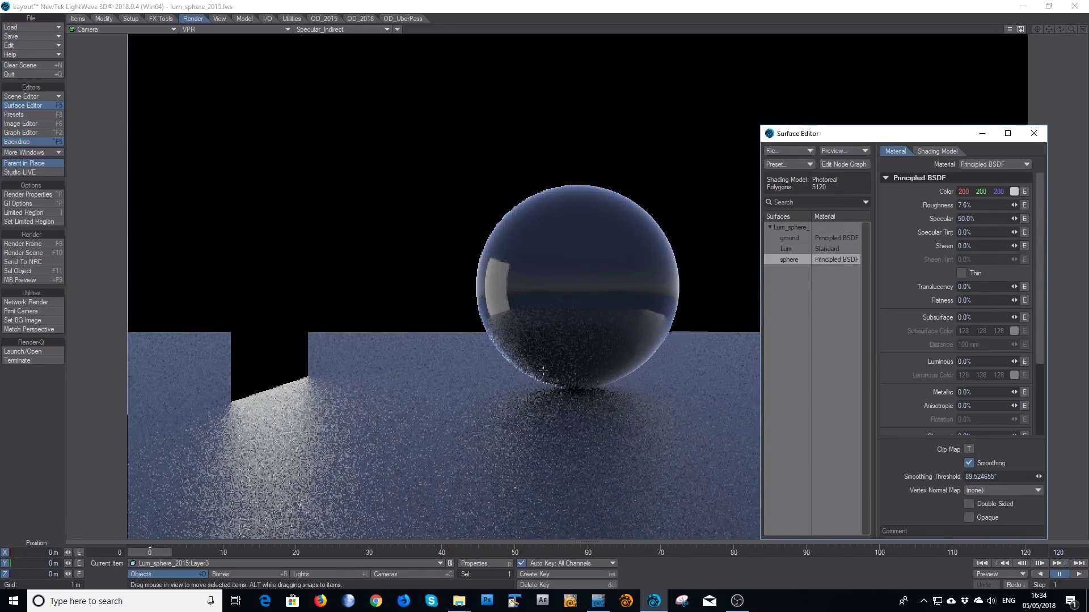
# Display the Diffuse_Indirect buffer in VPR and raise the sphere surface's Roughness to 80.4% to check its effect.
pyautogui.click(343, 29)
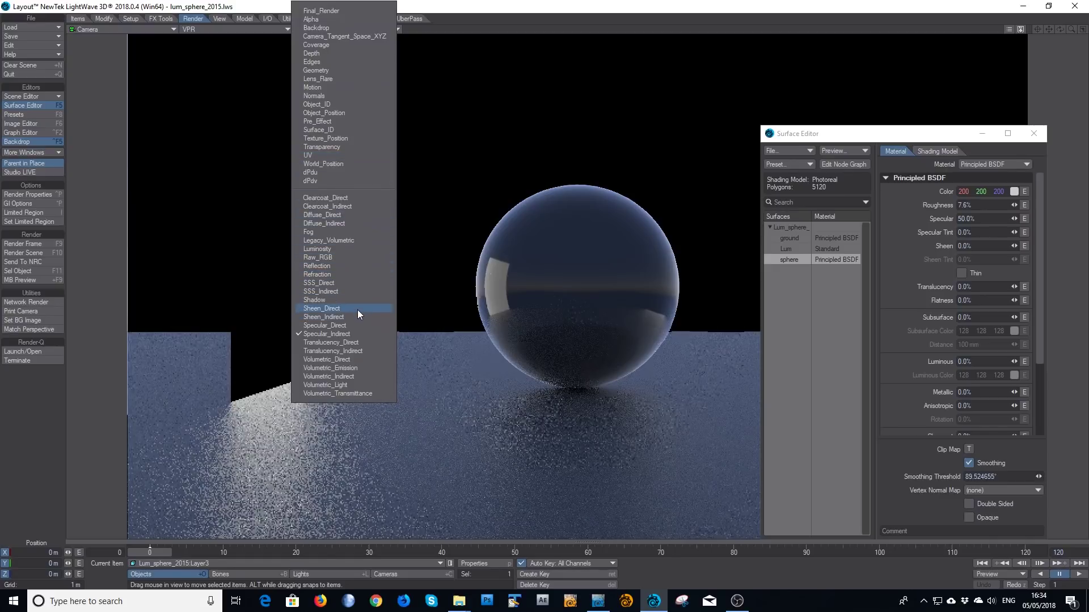
pyautogui.click(356, 223)
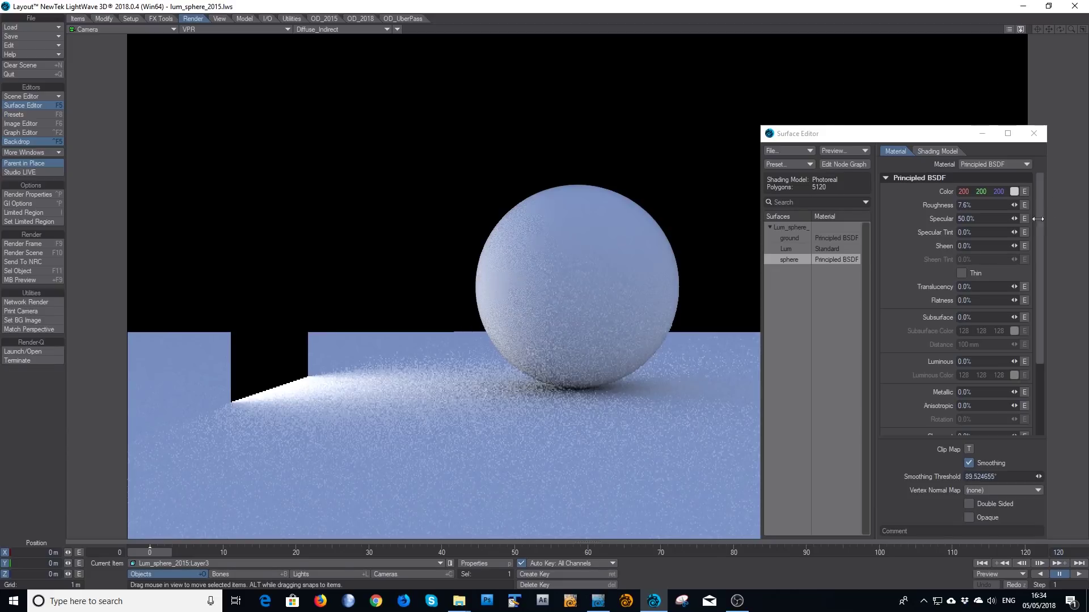
pyautogui.moveTo(1015, 206); pyautogui.dragTo(1028, 205)
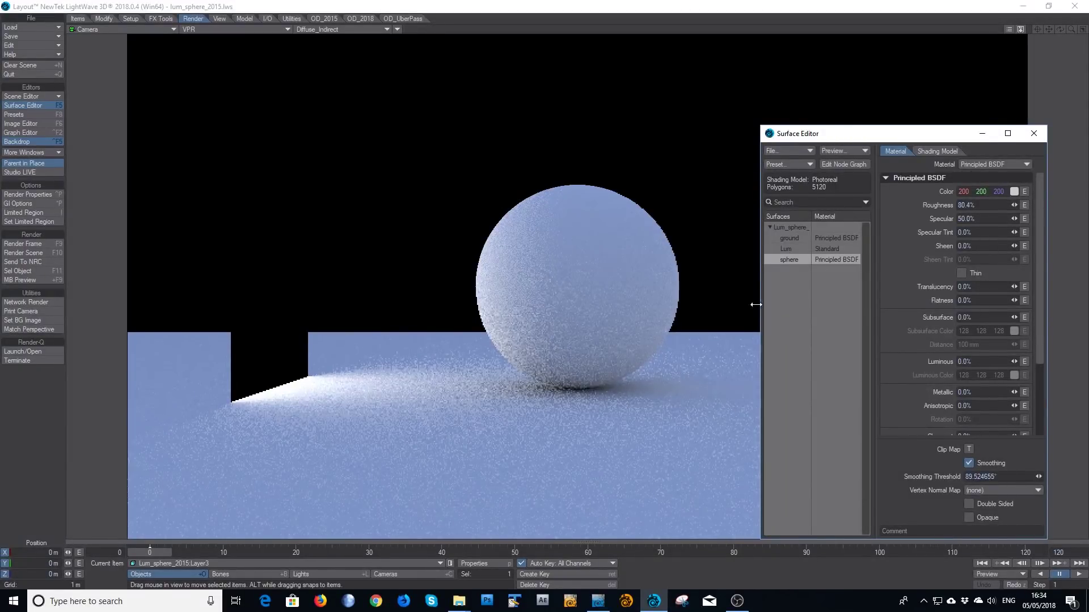
# Set the sphere surface's Roughness to 50%.
pyautogui.moveTo(1000, 205); pyautogui.dragTo(954, 207)
pyautogui.write('50')
pyautogui.press('Tab')
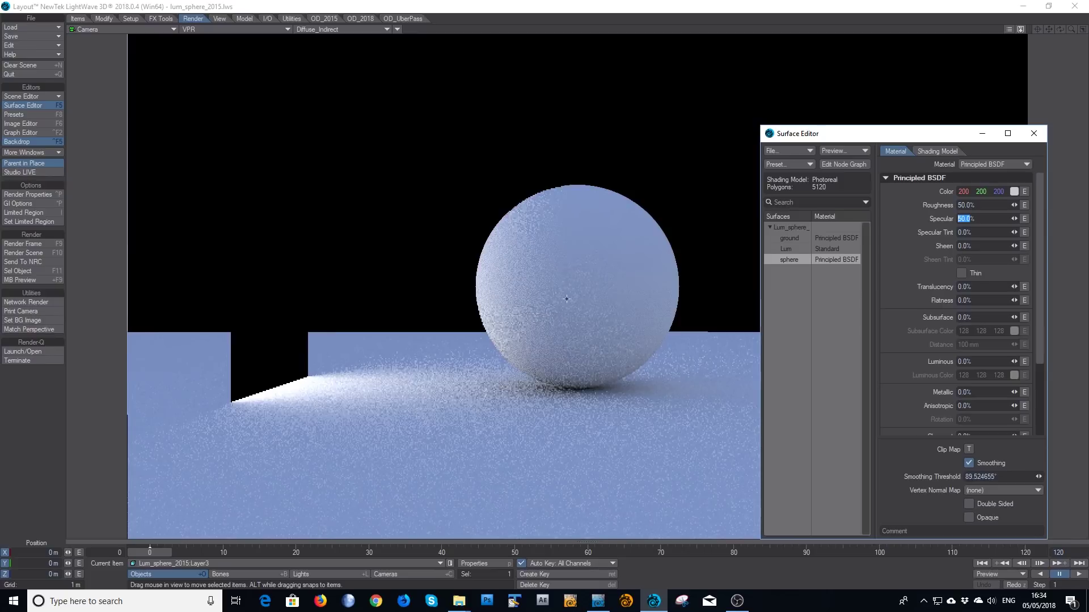
# Compare the sphere and ground in the Specular_Direct and Specular_Indirect buffers of the VPR preview.
pyautogui.click(332, 30)
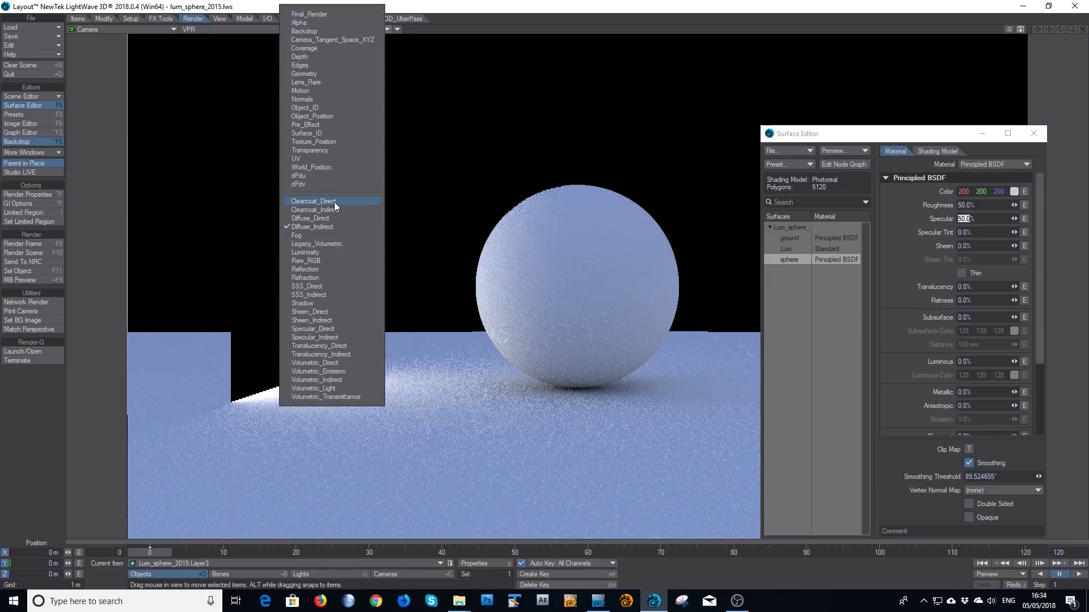
pyautogui.click(335, 329)
pyautogui.click(340, 27)
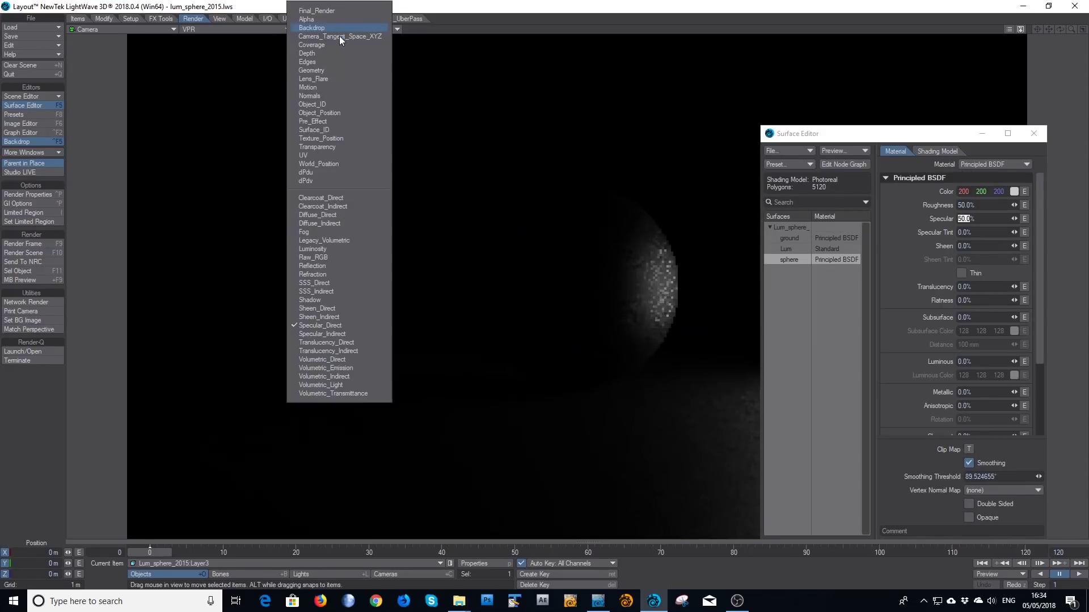
pyautogui.click(352, 335)
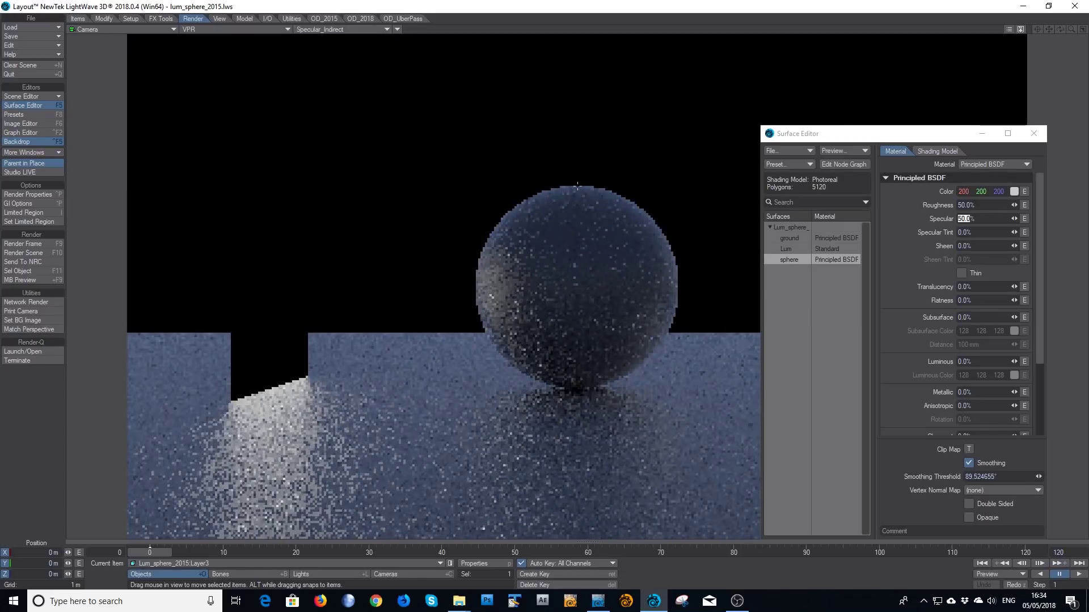
# Test the ground surface's indirect specular reflection with Roughness at 5.4% and at 55.8%.
pyautogui.click(794, 236)
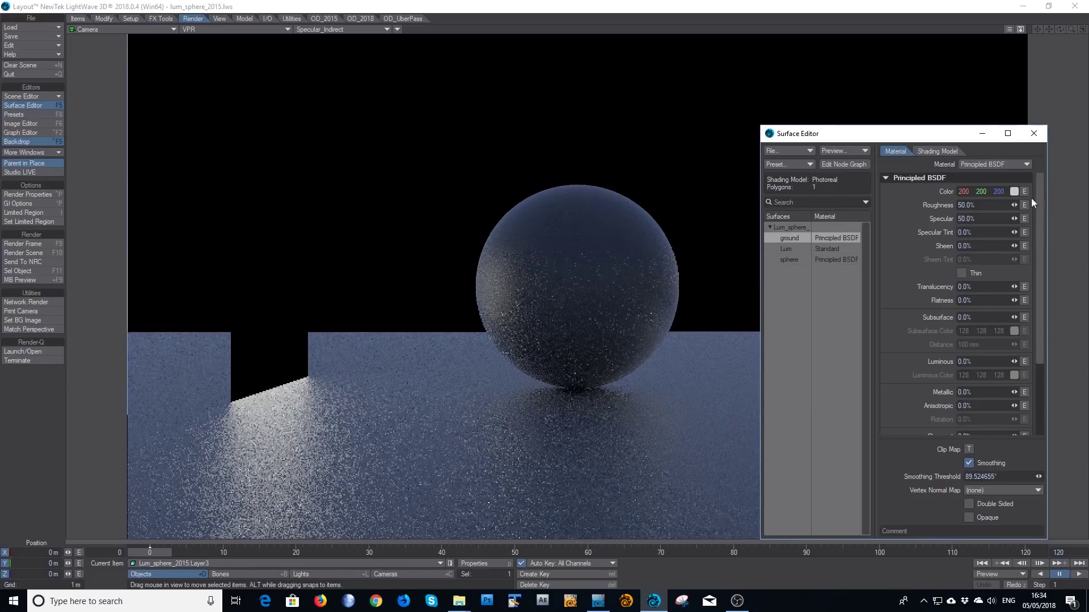
pyautogui.write('15')
pyautogui.press('Return')
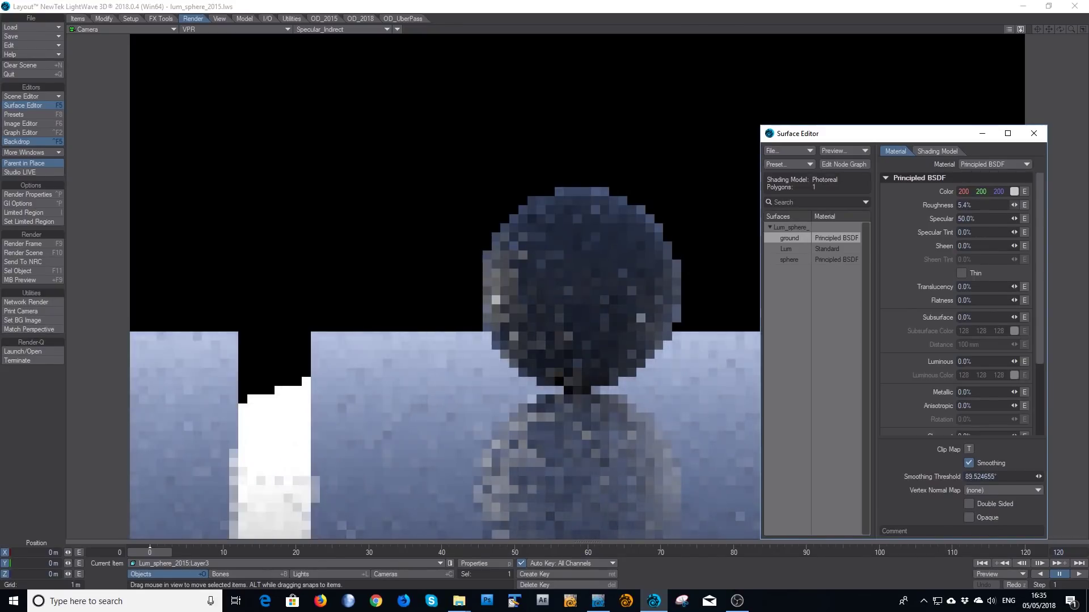
pyautogui.write('5.4')
pyautogui.press('Return')
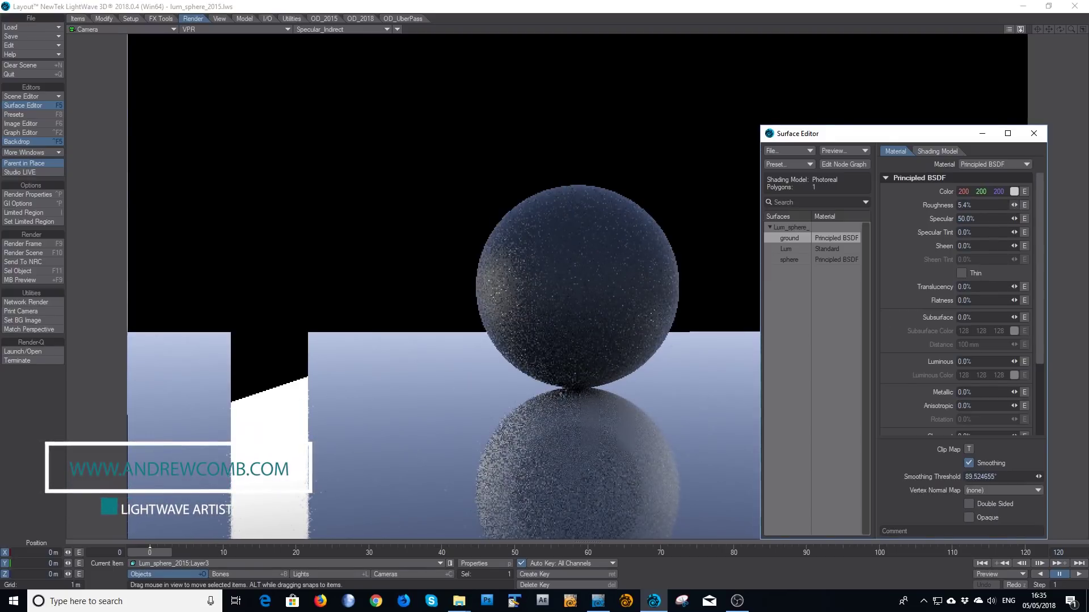
pyautogui.moveTo(1012, 204); pyautogui.dragTo(1081, 205)
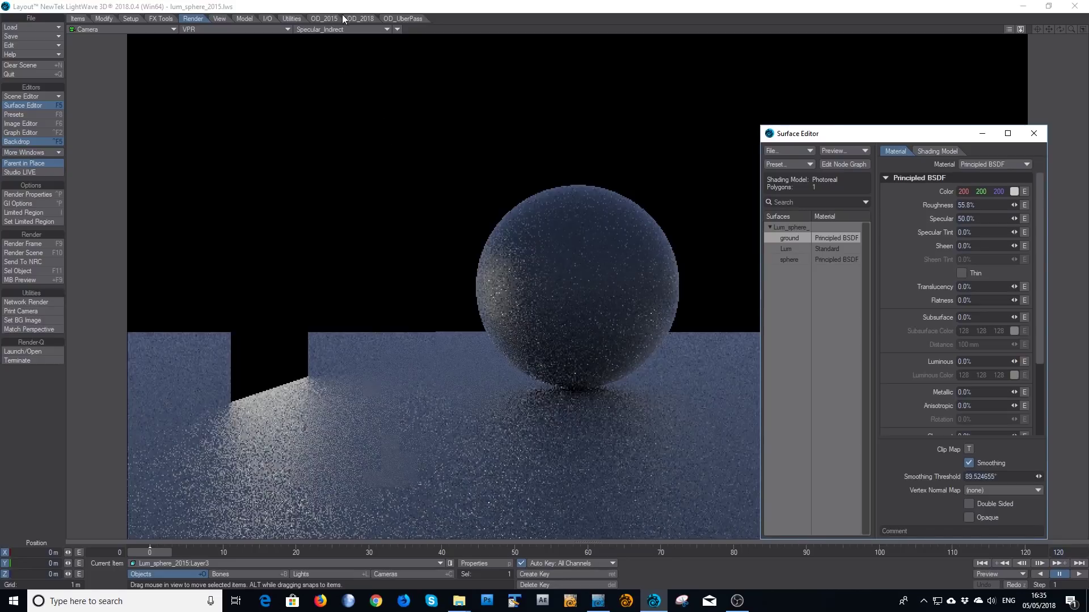
# Switch VPR to the Diffuse_Indirect buffer and try the ground surface's Roughness at 3.7% and 92.3%.
pyautogui.click(339, 29)
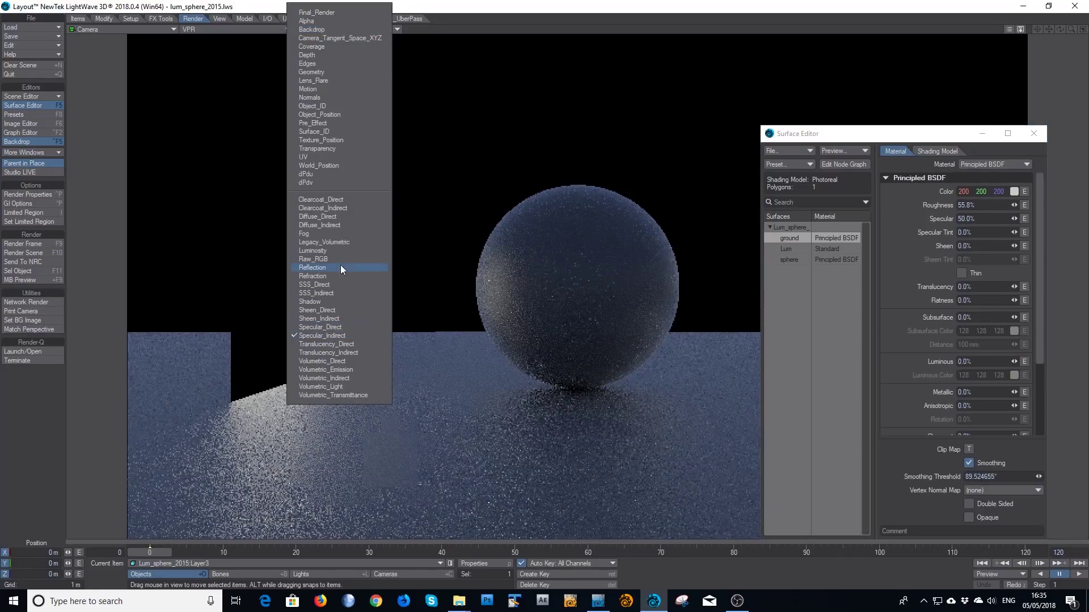
pyautogui.click(342, 224)
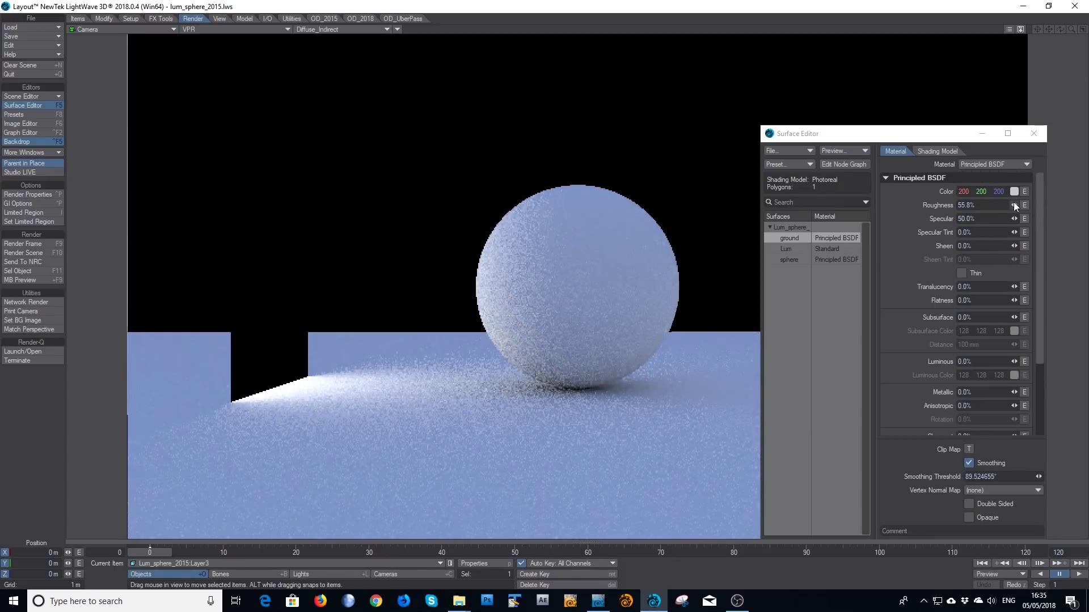
pyautogui.moveTo(1014, 204); pyautogui.dragTo(972, 205)
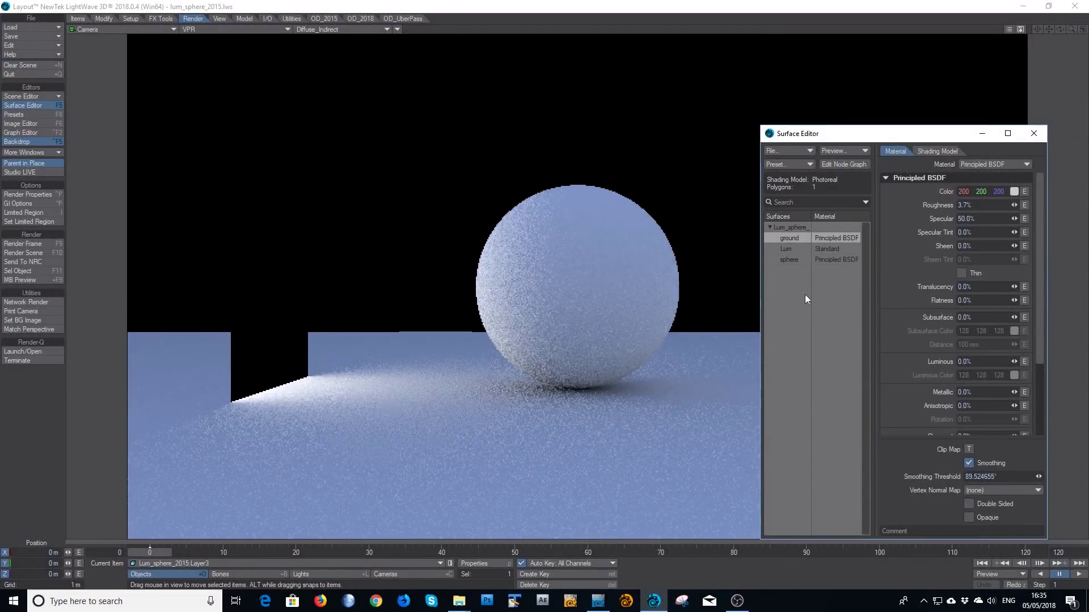
pyautogui.moveTo(1014, 204); pyautogui.dragTo(1081, 205)
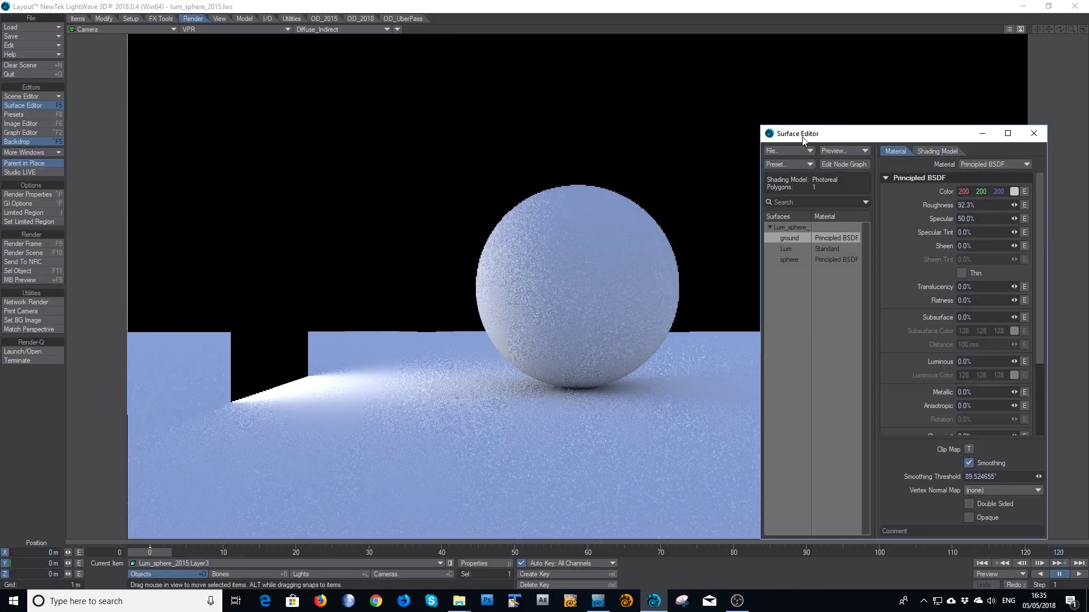
# Set the ground surface's Roughness to 50%.
pyautogui.click(972, 205)
pyautogui.write('50')
pyautogui.click(977, 217)
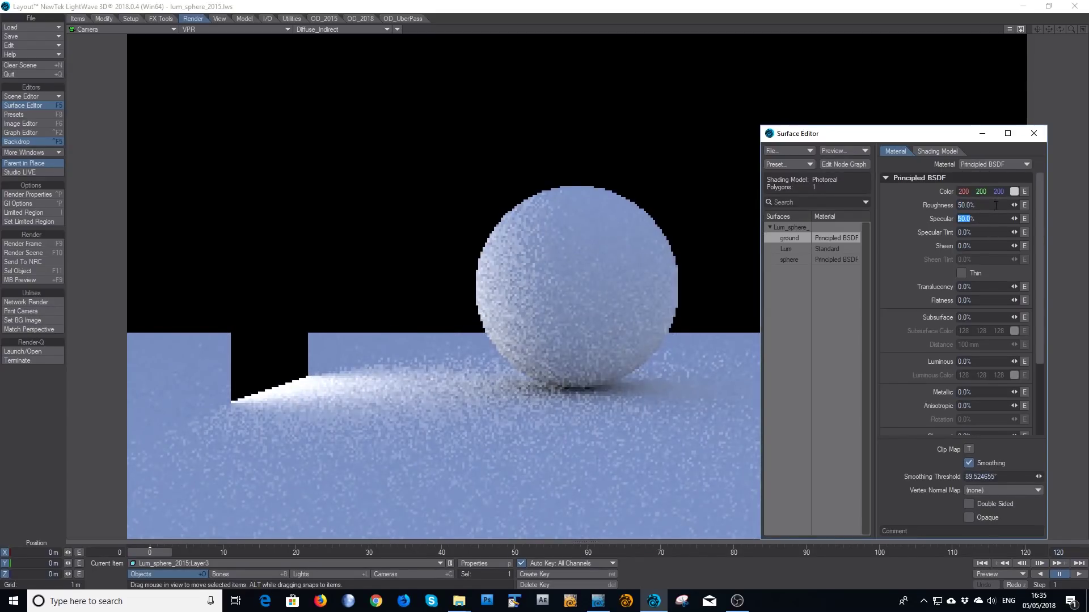
# In the ground surface's node graph, spread out the Fresnel, Standard and Principled BSDF nodes, and close the Node Editor.
pyautogui.click(861, 165)
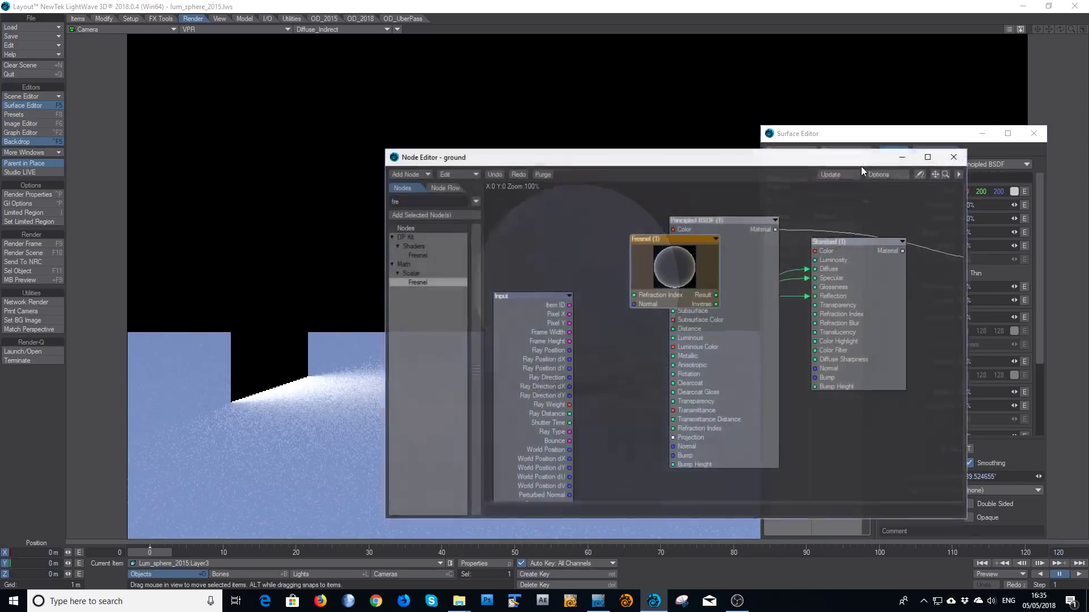
pyautogui.moveTo(731, 304); pyautogui.dragTo(896, 341)
pyautogui.moveTo(815, 307); pyautogui.dragTo(592, 244)
pyautogui.moveTo(774, 268); pyautogui.dragTo(644, 257)
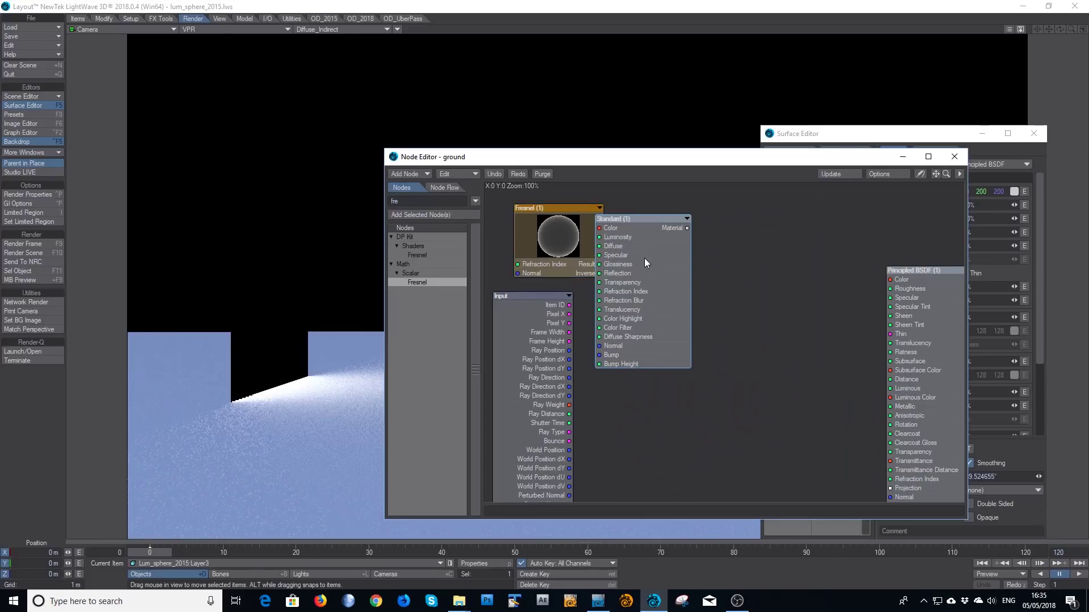
pyautogui.moveTo(919, 279); pyautogui.dragTo(878, 245)
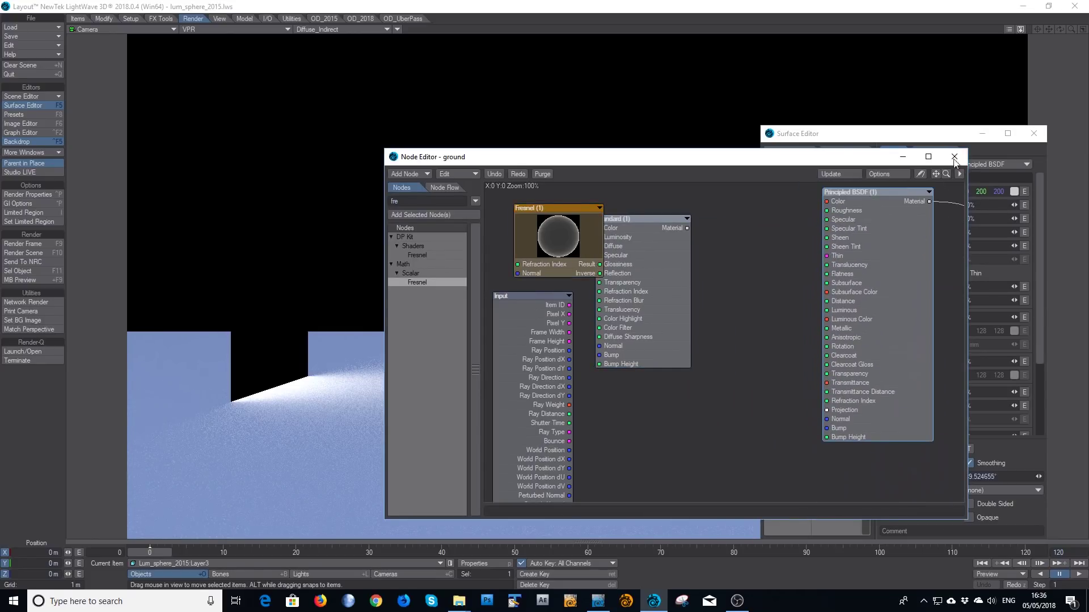
pyautogui.click(956, 157)
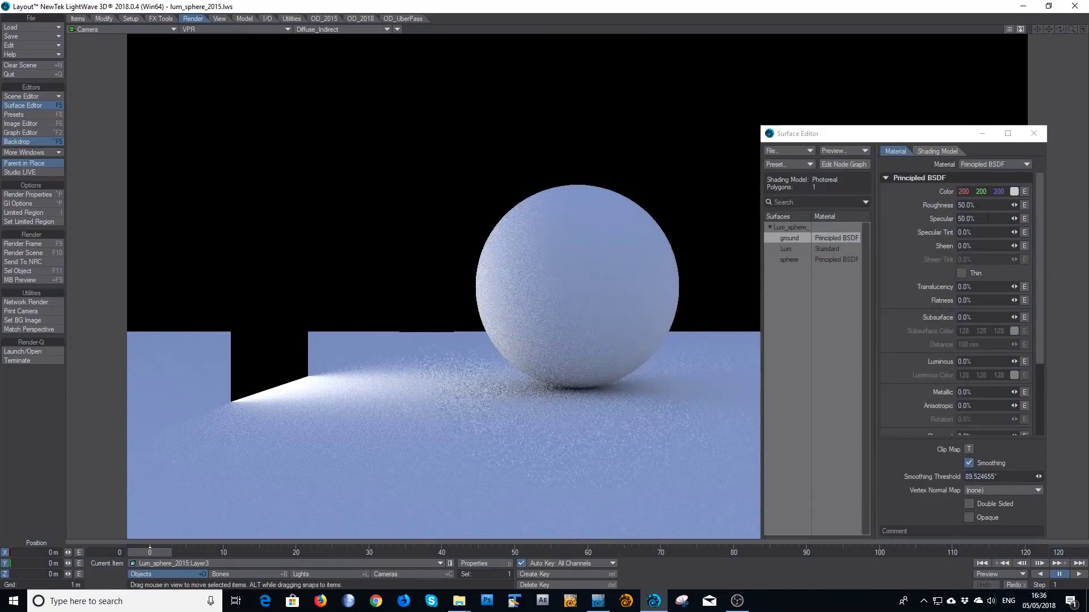